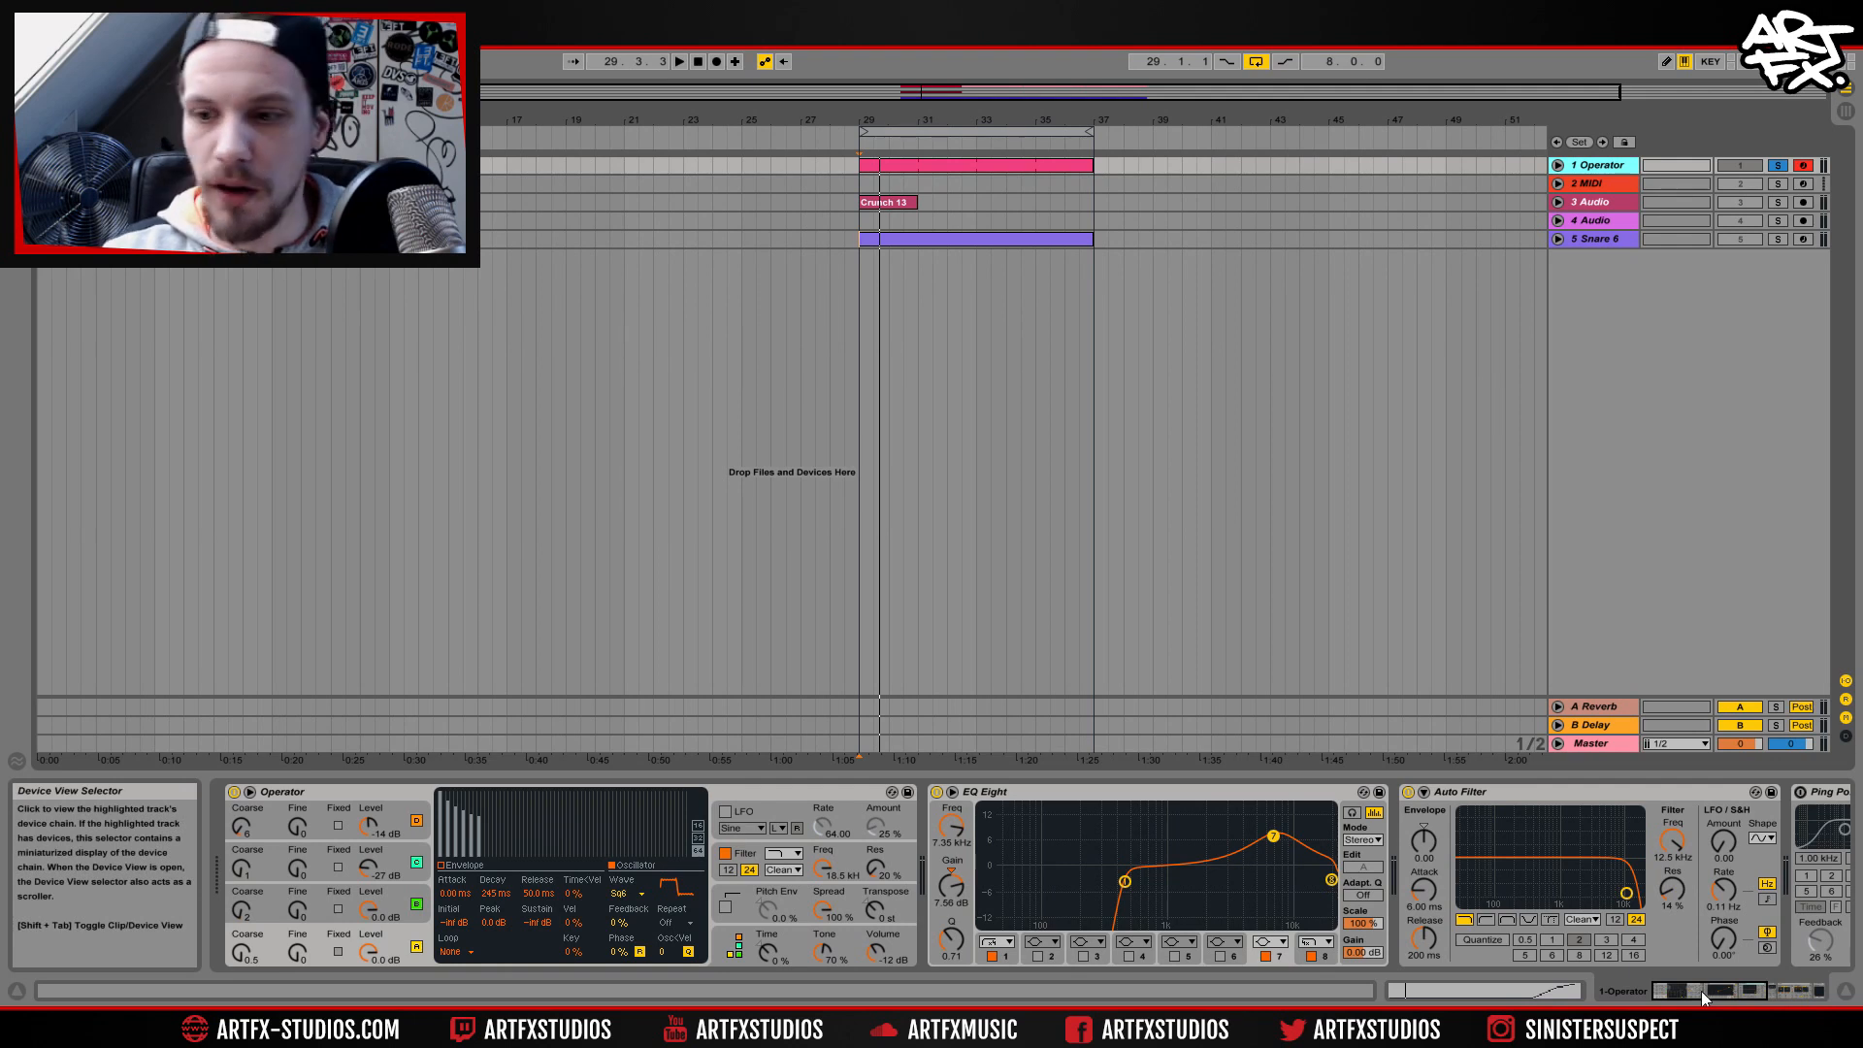
Look through the Operator track's device chain, jumping to the Reverb, the Uhbik-A and back to the Operator.
left_click_drag(1705, 999, 1653, 1004)
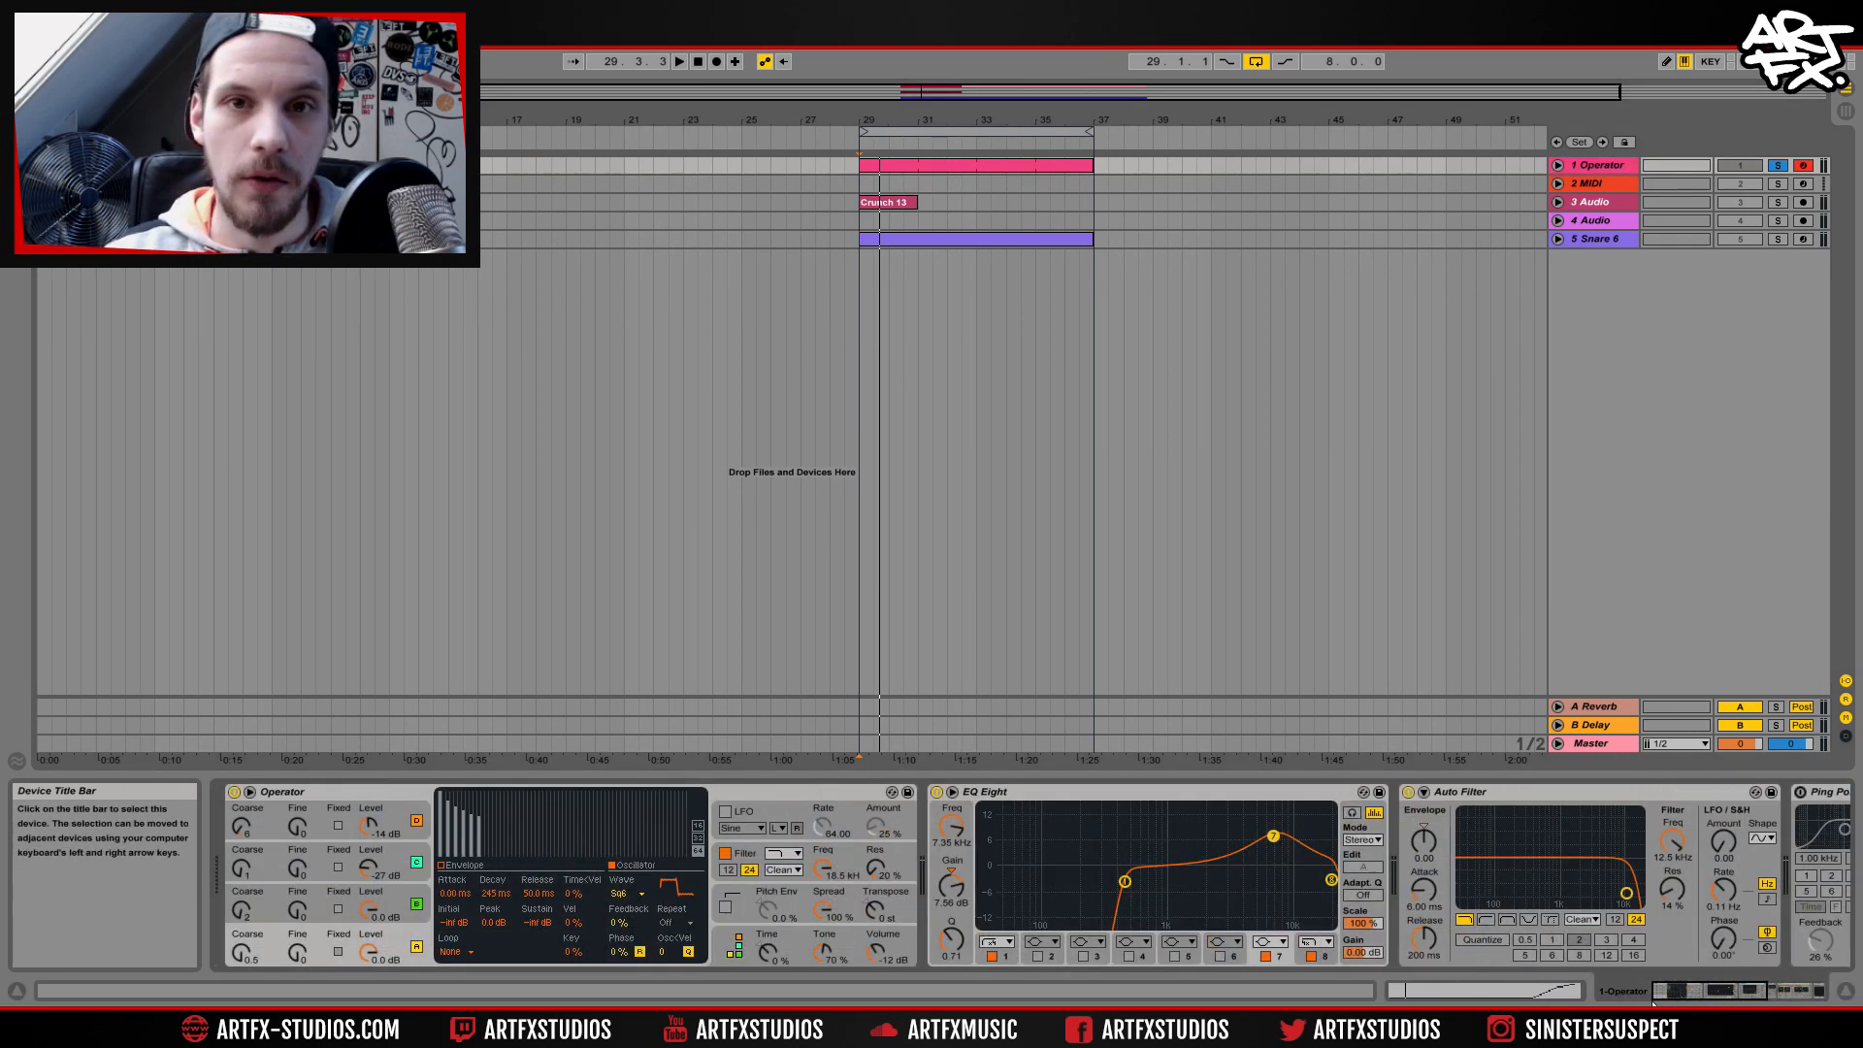
right_click(1743, 988)
left_click(1764, 966)
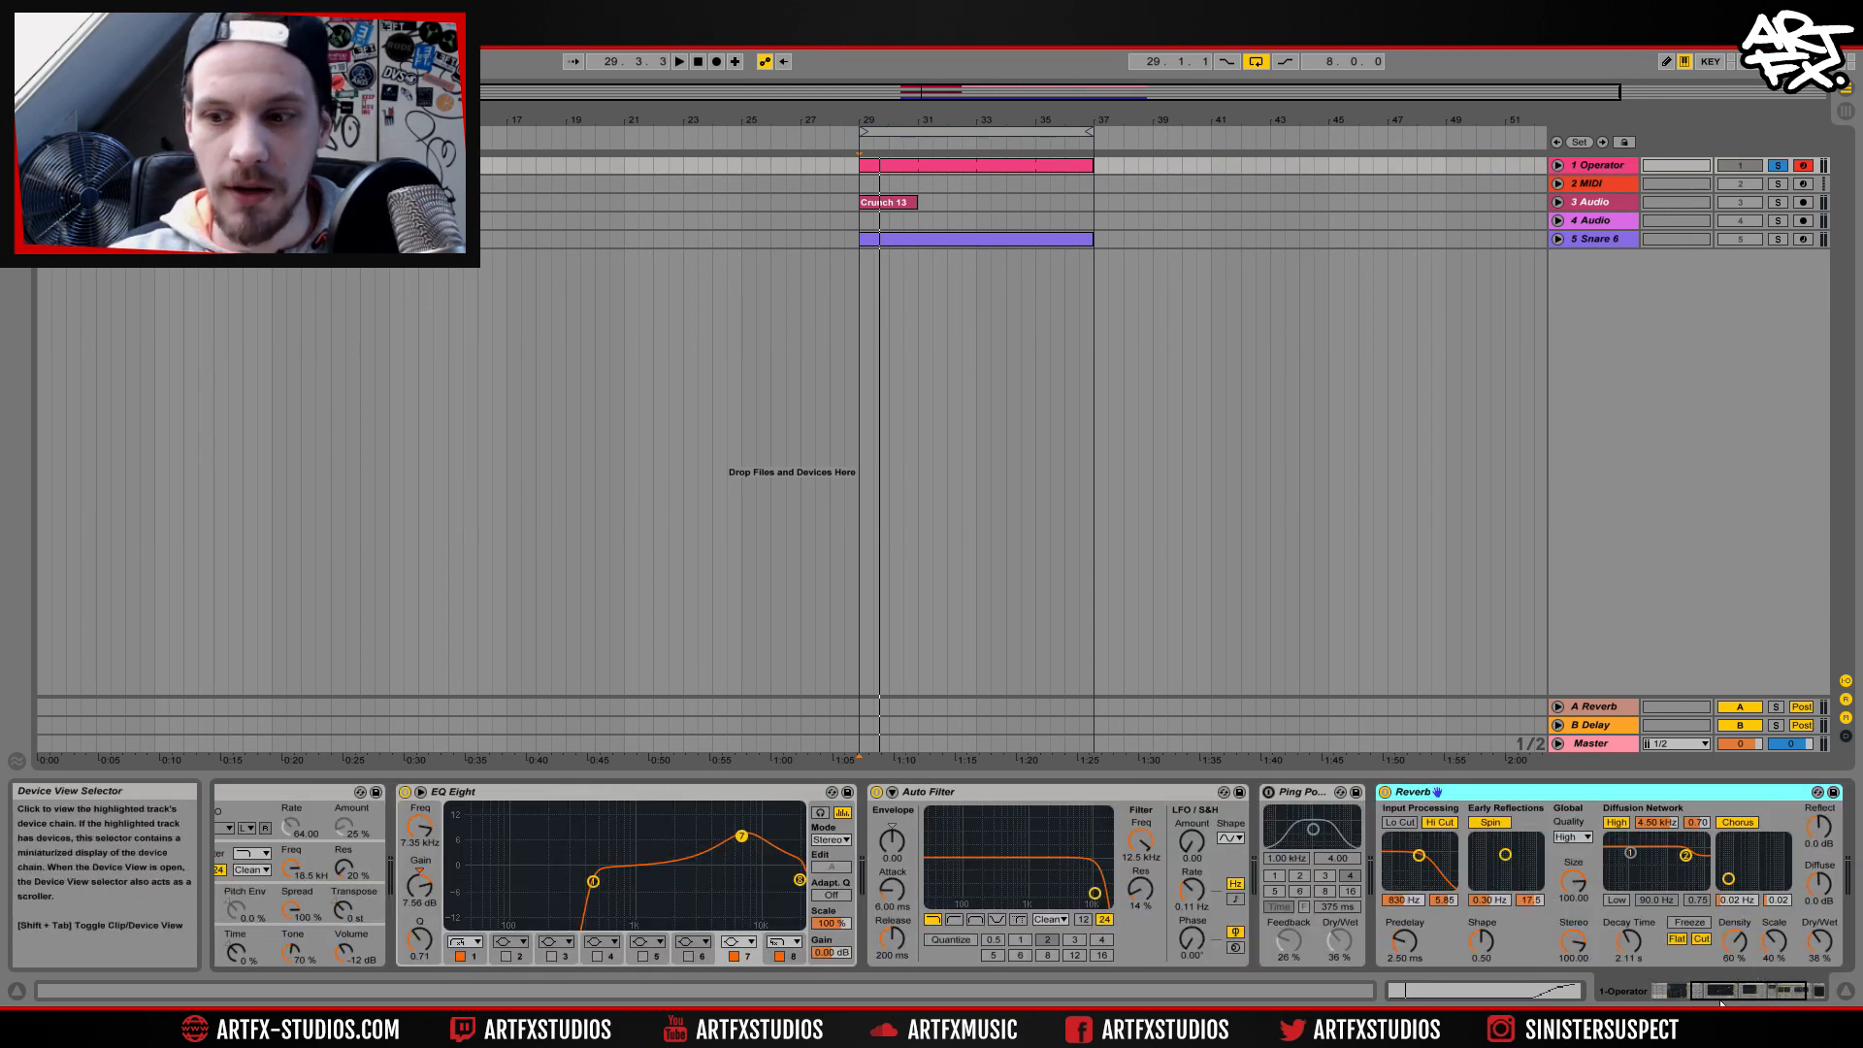
right_click(1723, 990)
left_click(1766, 979)
right_click(1754, 992)
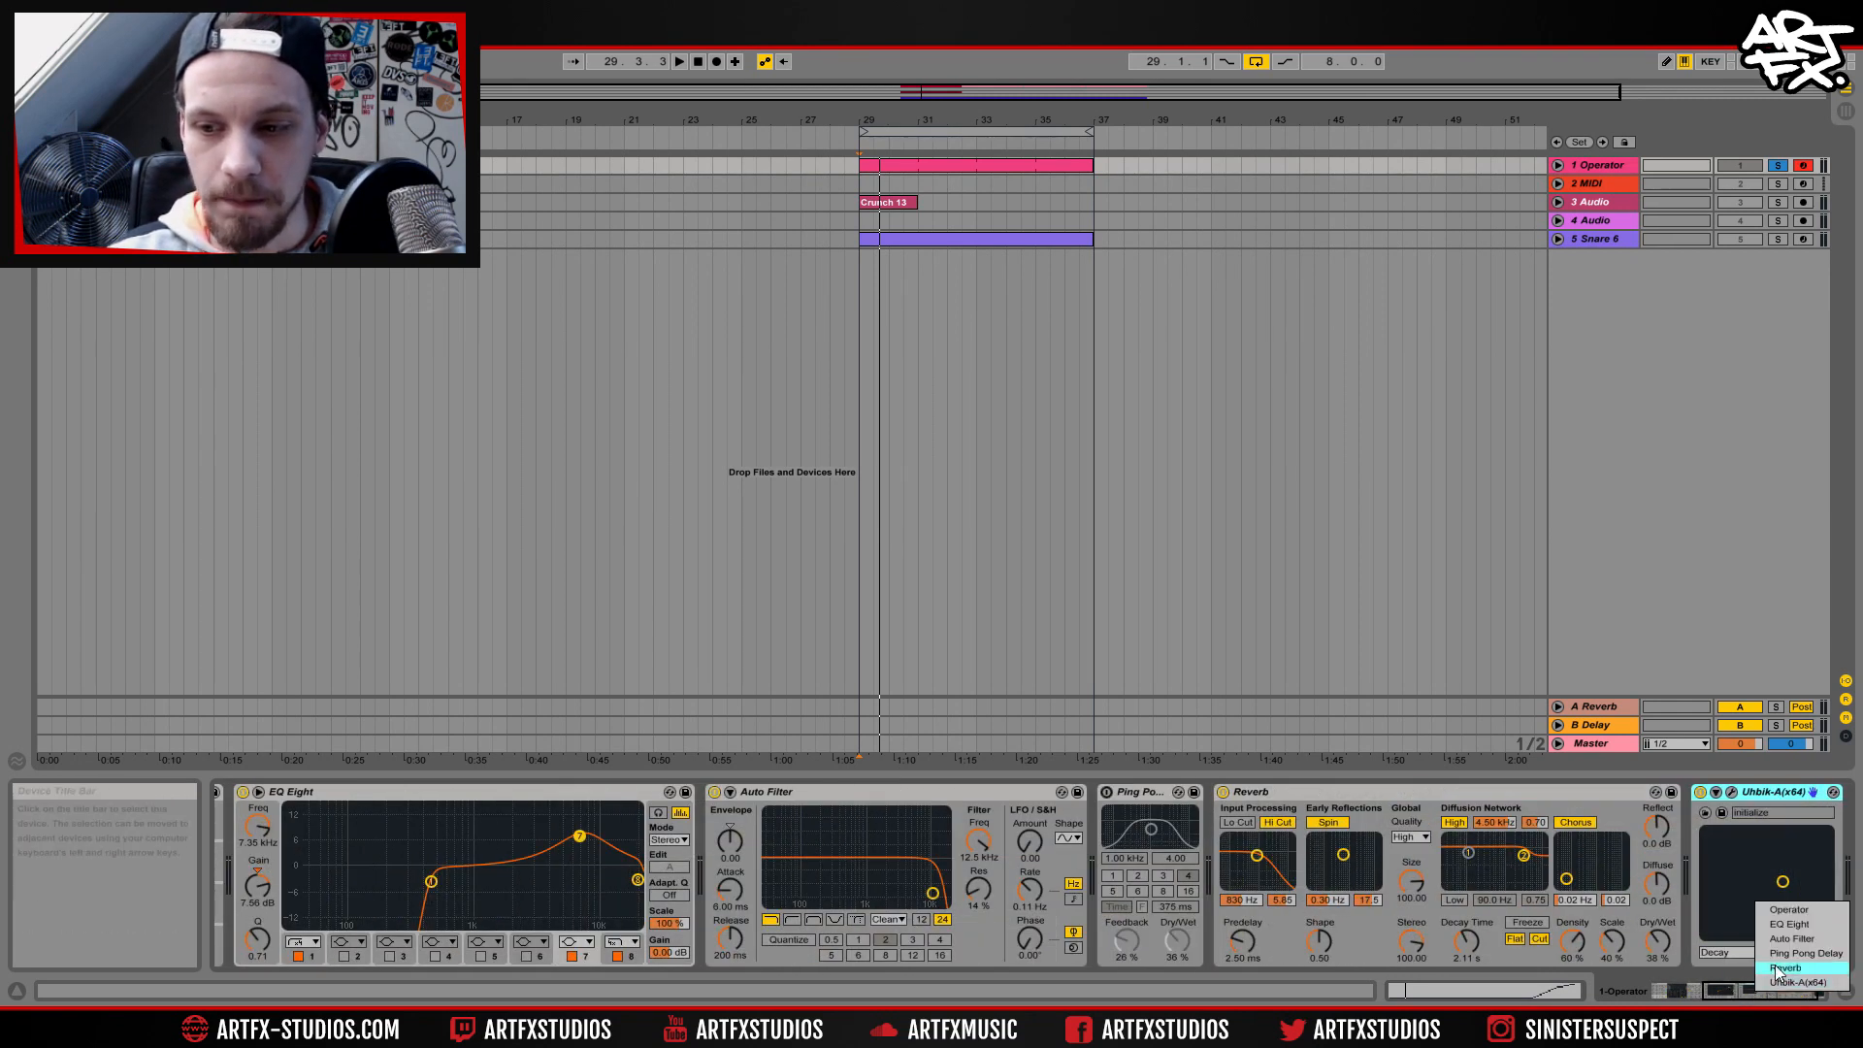
left_click(1785, 911)
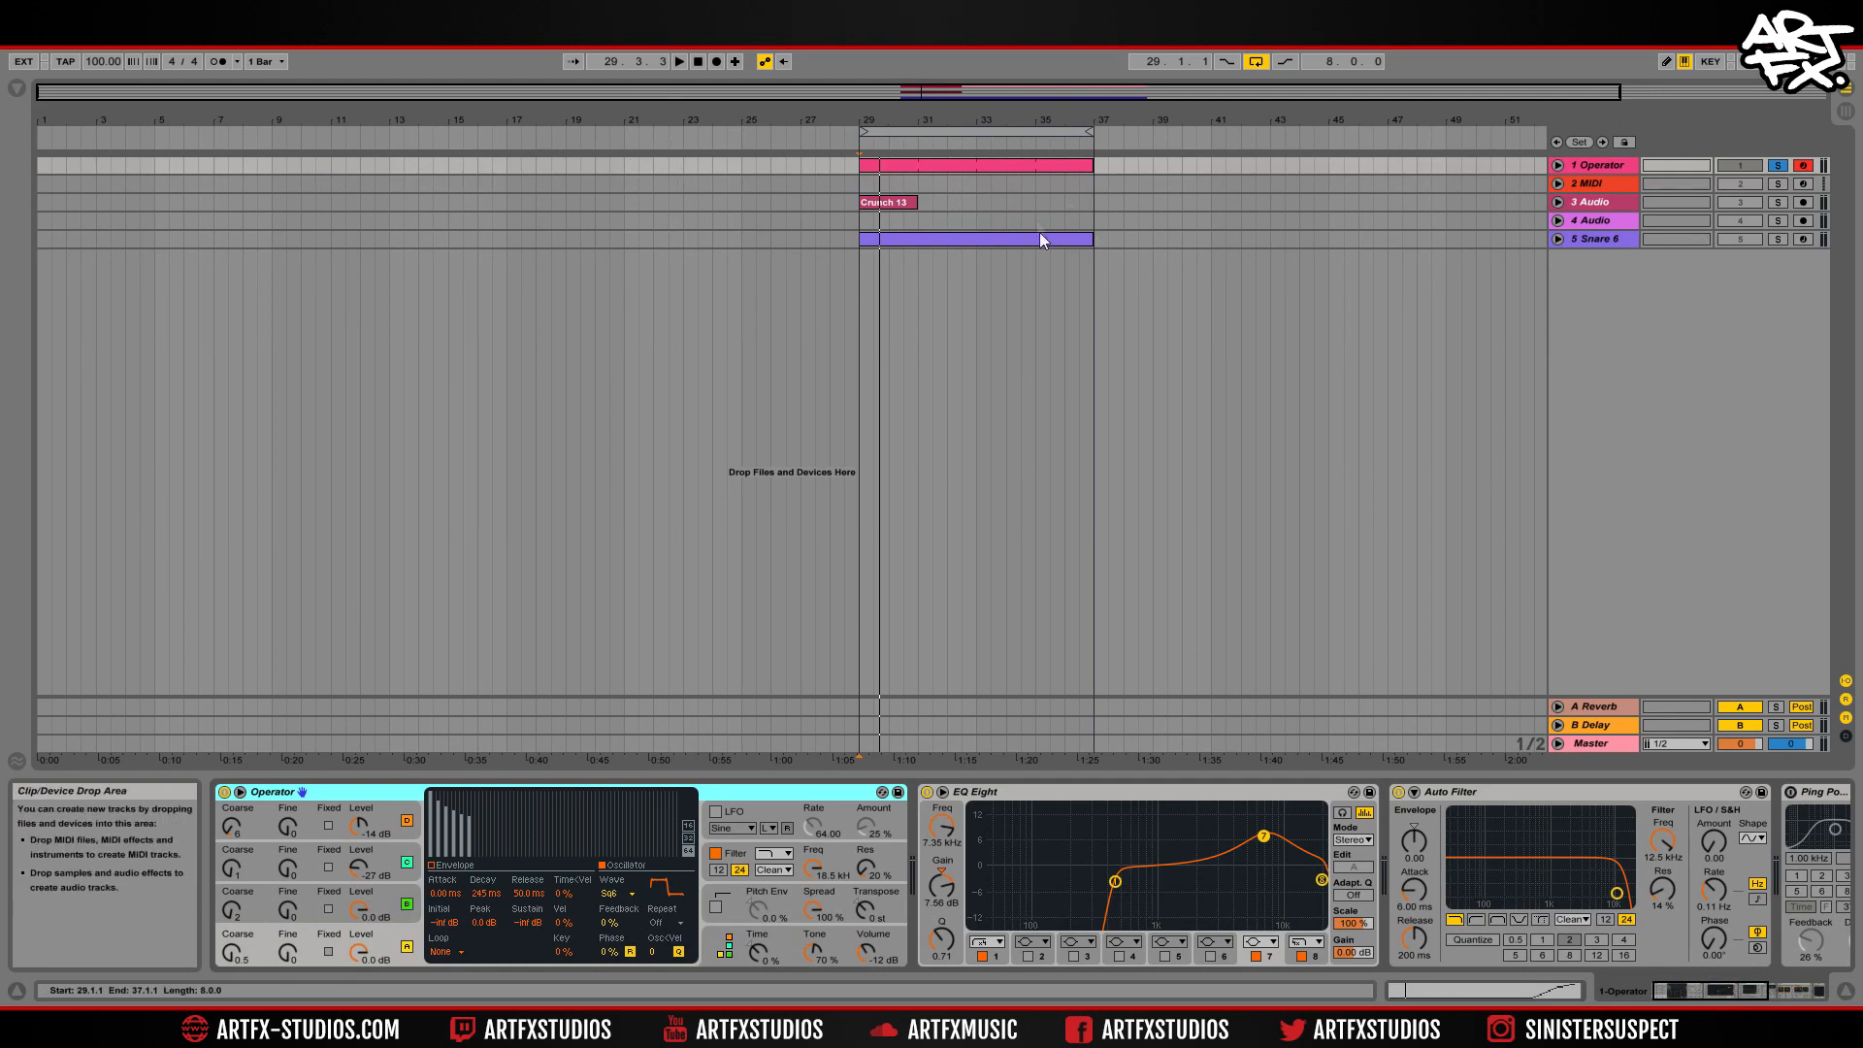
Record a short MIDI take on the Operator track from bar 41 and unfold the track.
left_click(1209, 167)
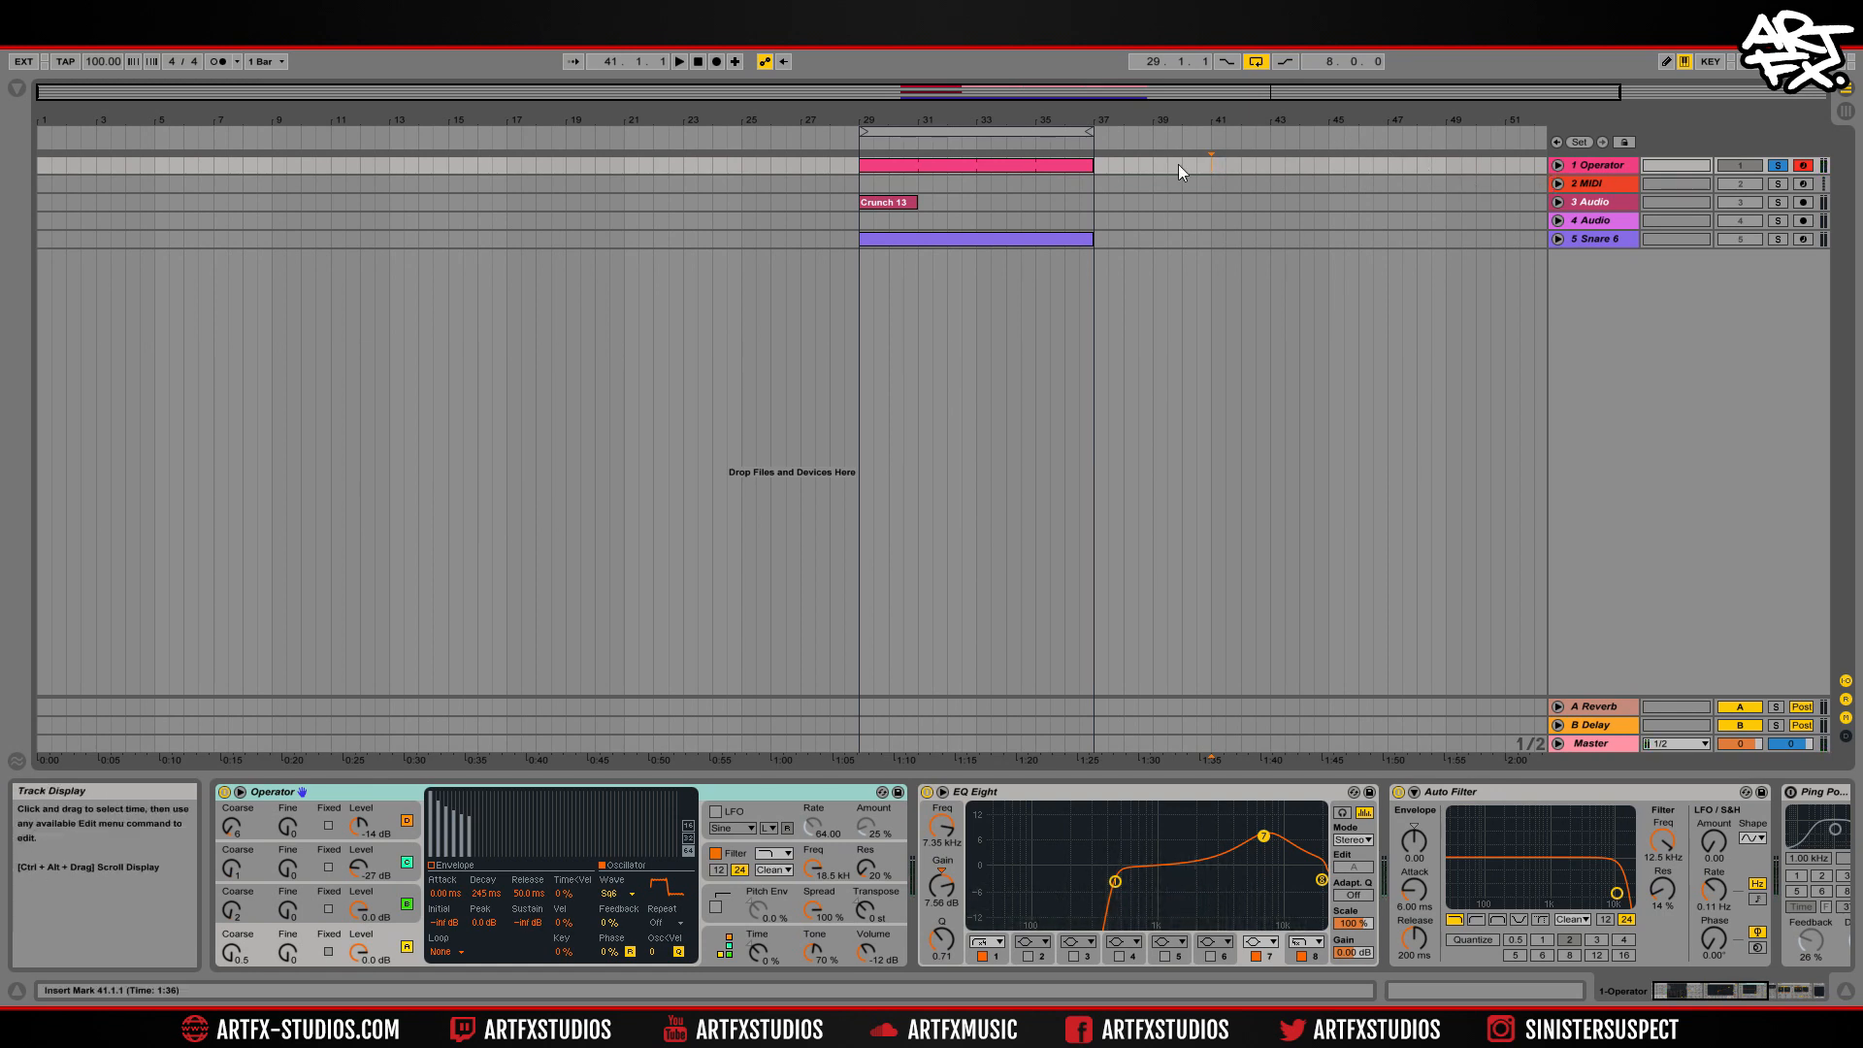
left_click_drag(1209, 171, 1330, 167)
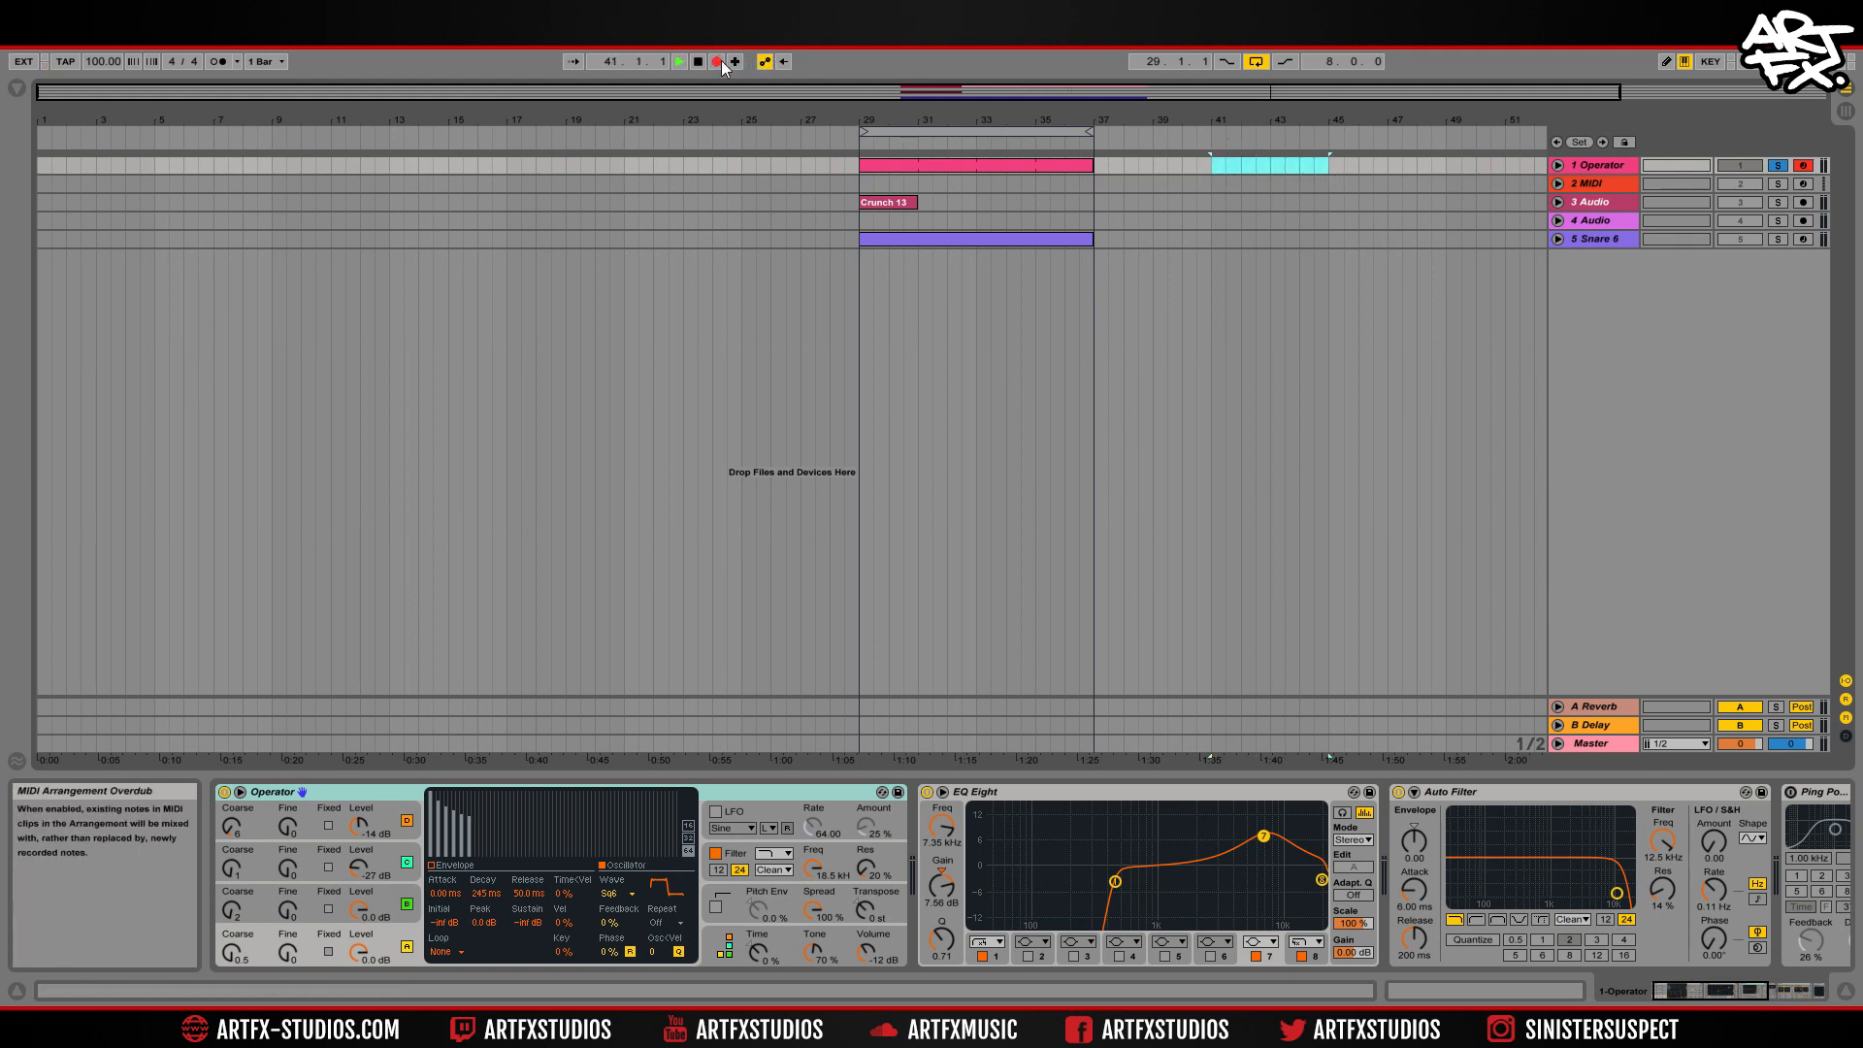
left_click(718, 62)
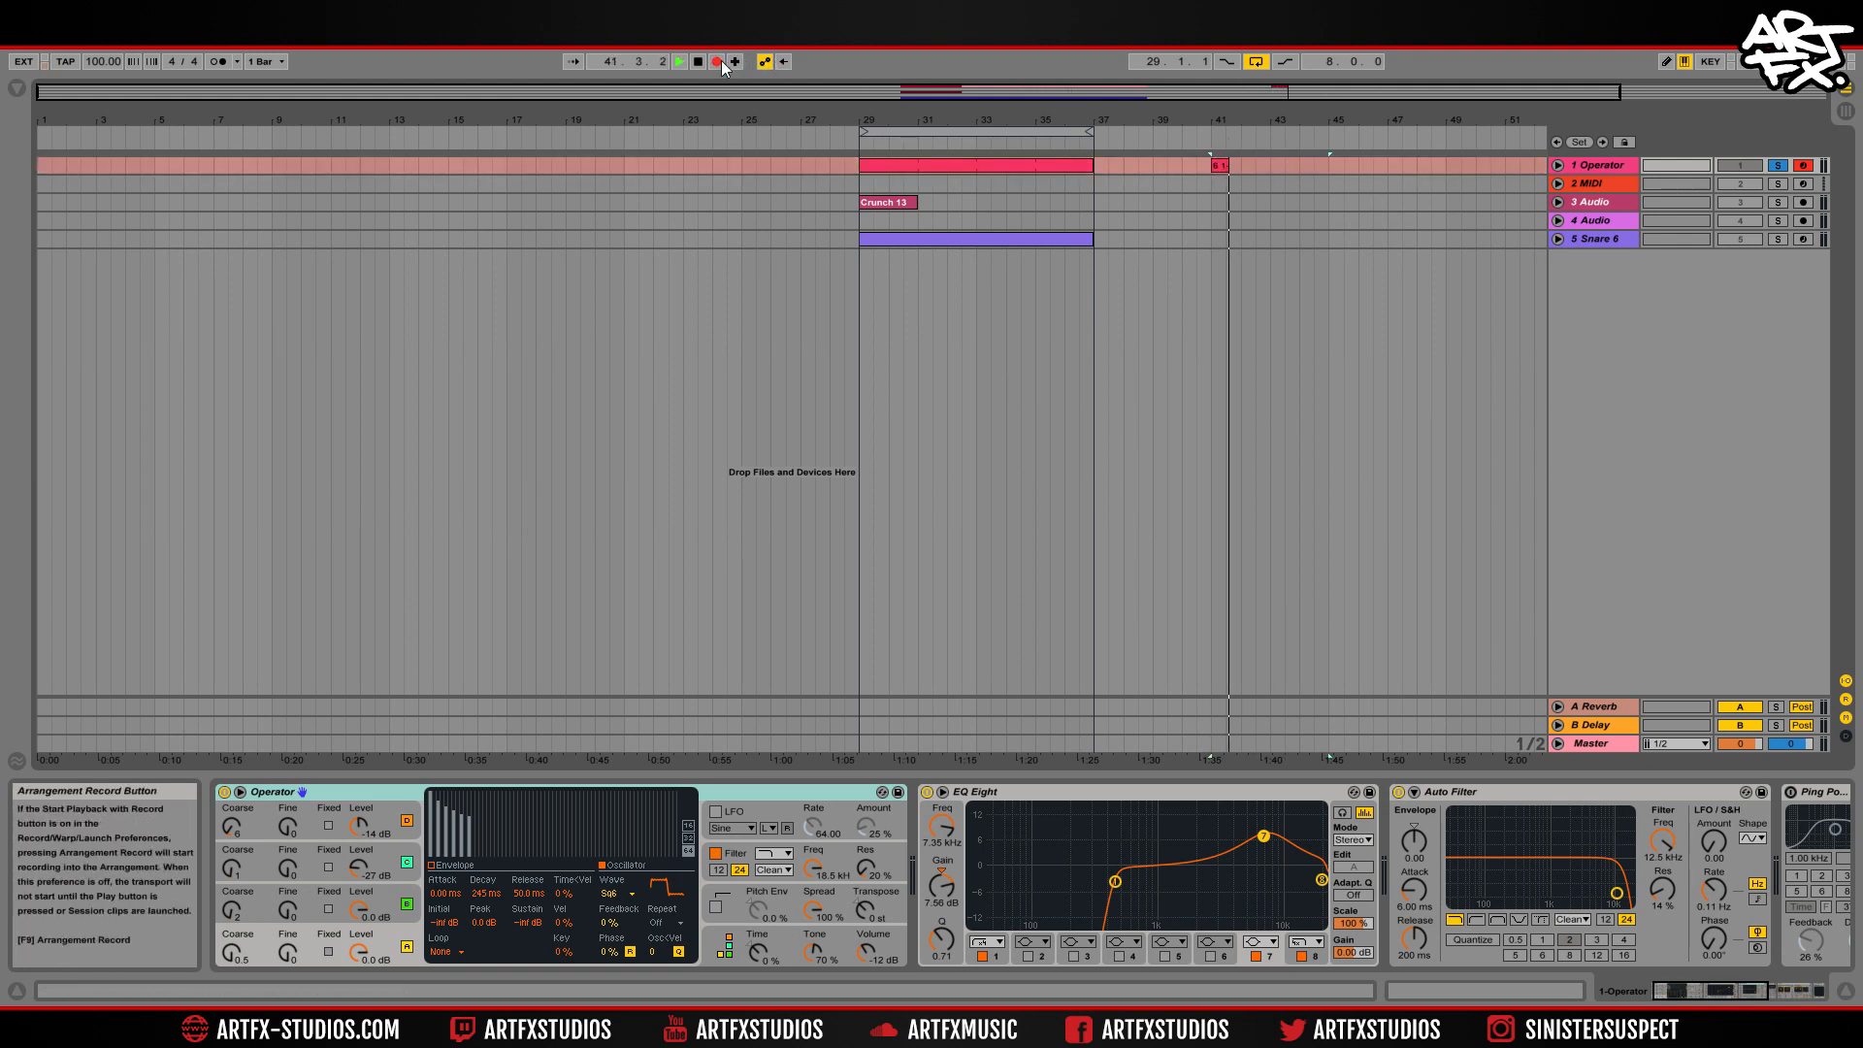
left_click(1561, 166)
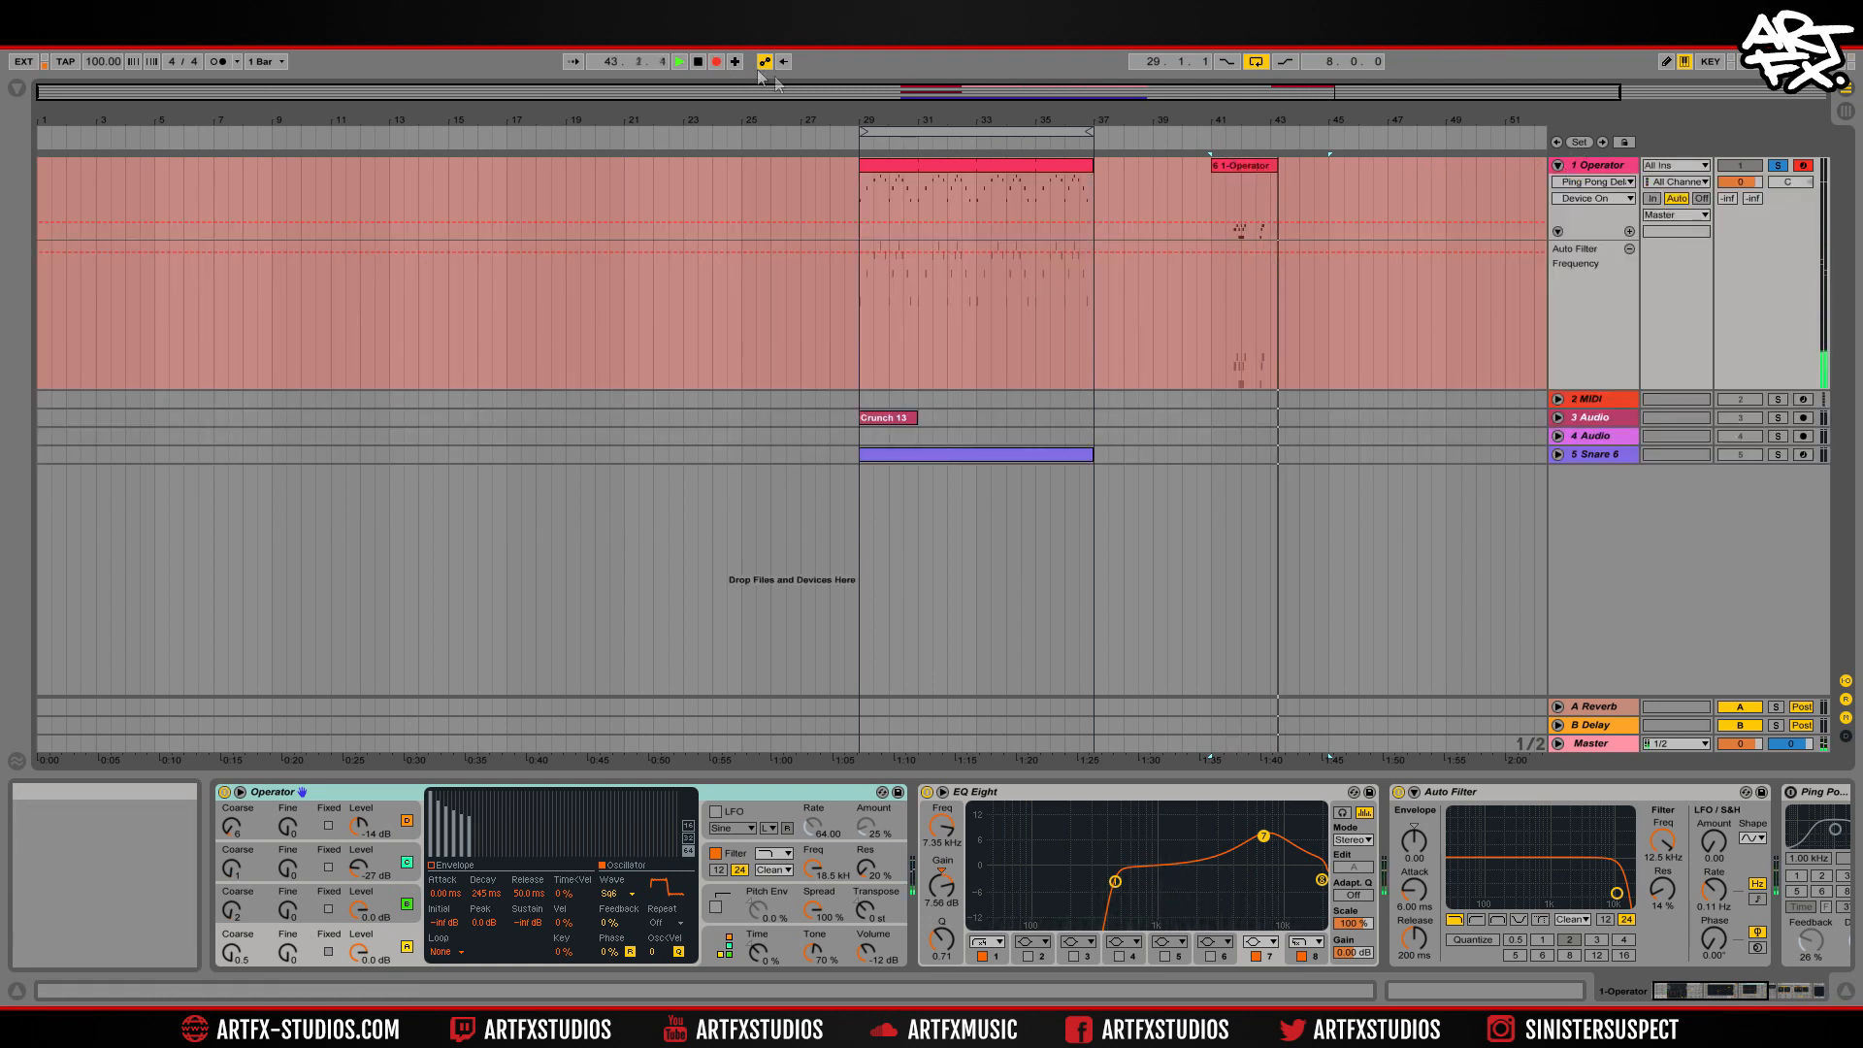
key("space")
Delete the recorded clip at bar 41 and place the insert marker at 41.1.1.
left_click(1286, 167)
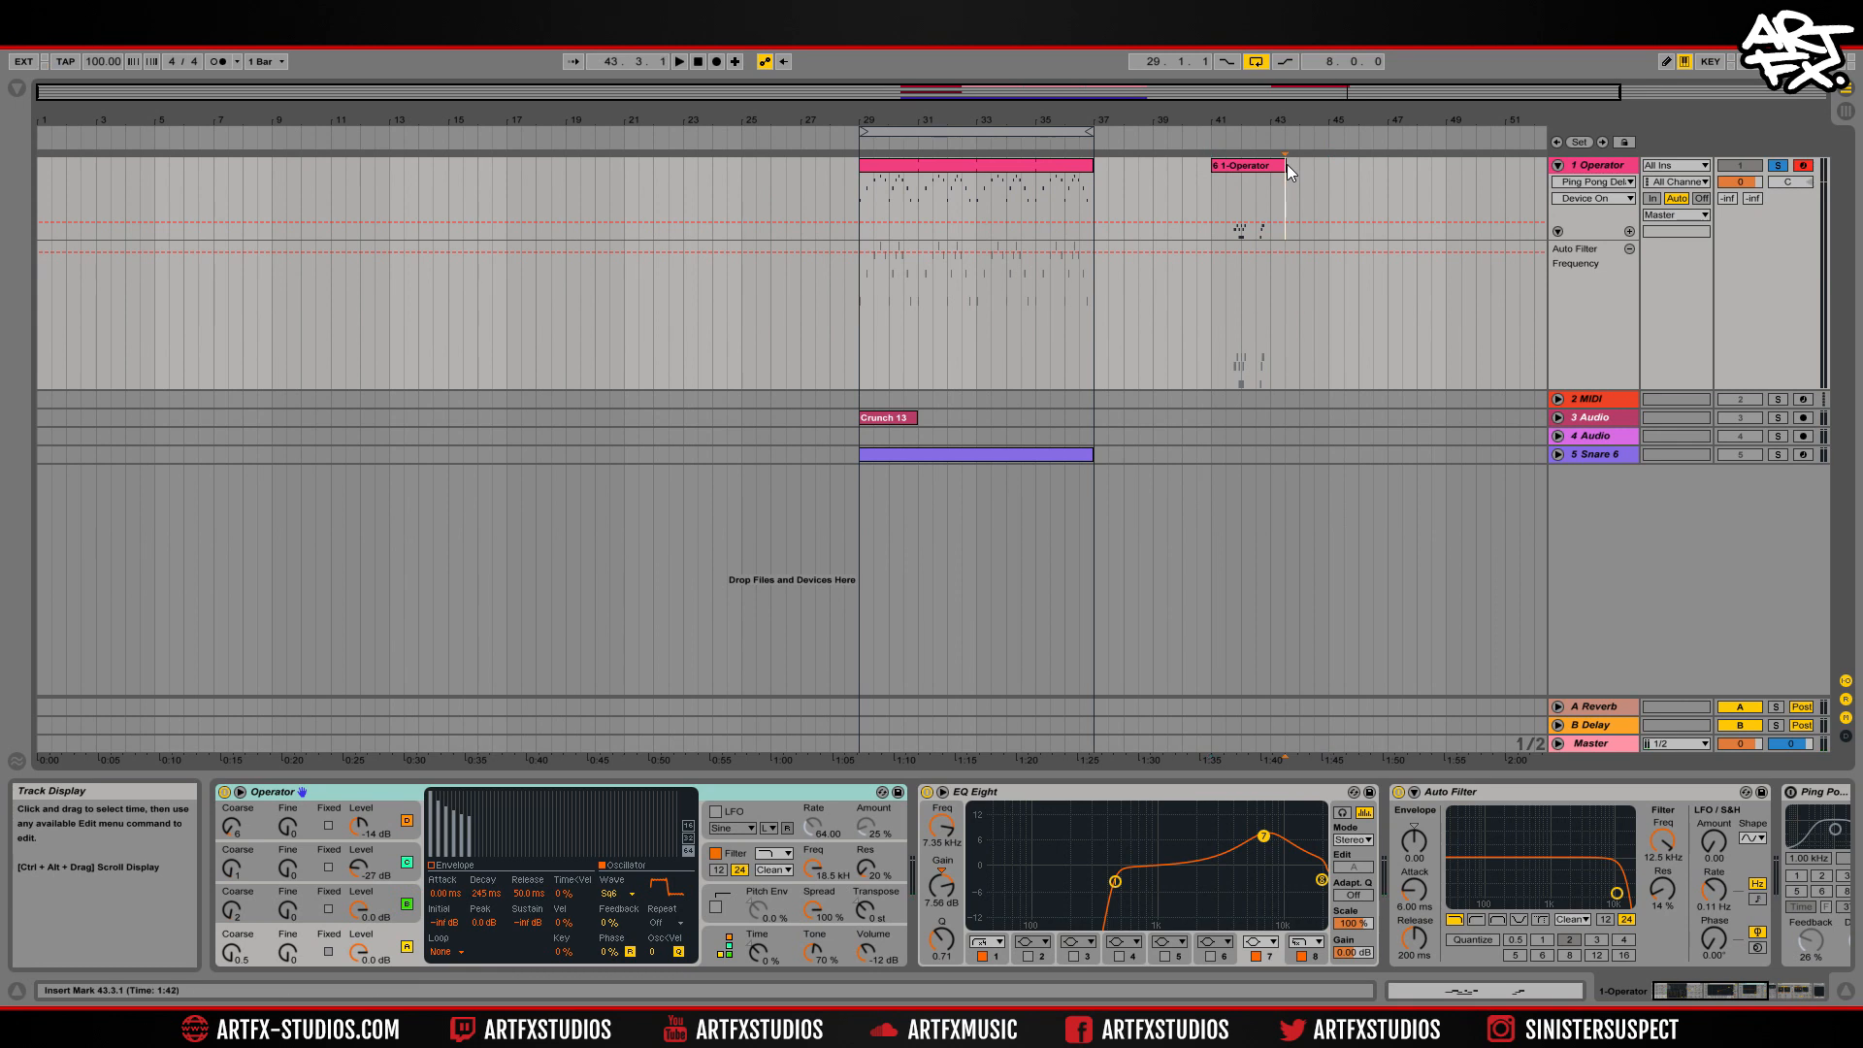
left_click(1267, 165)
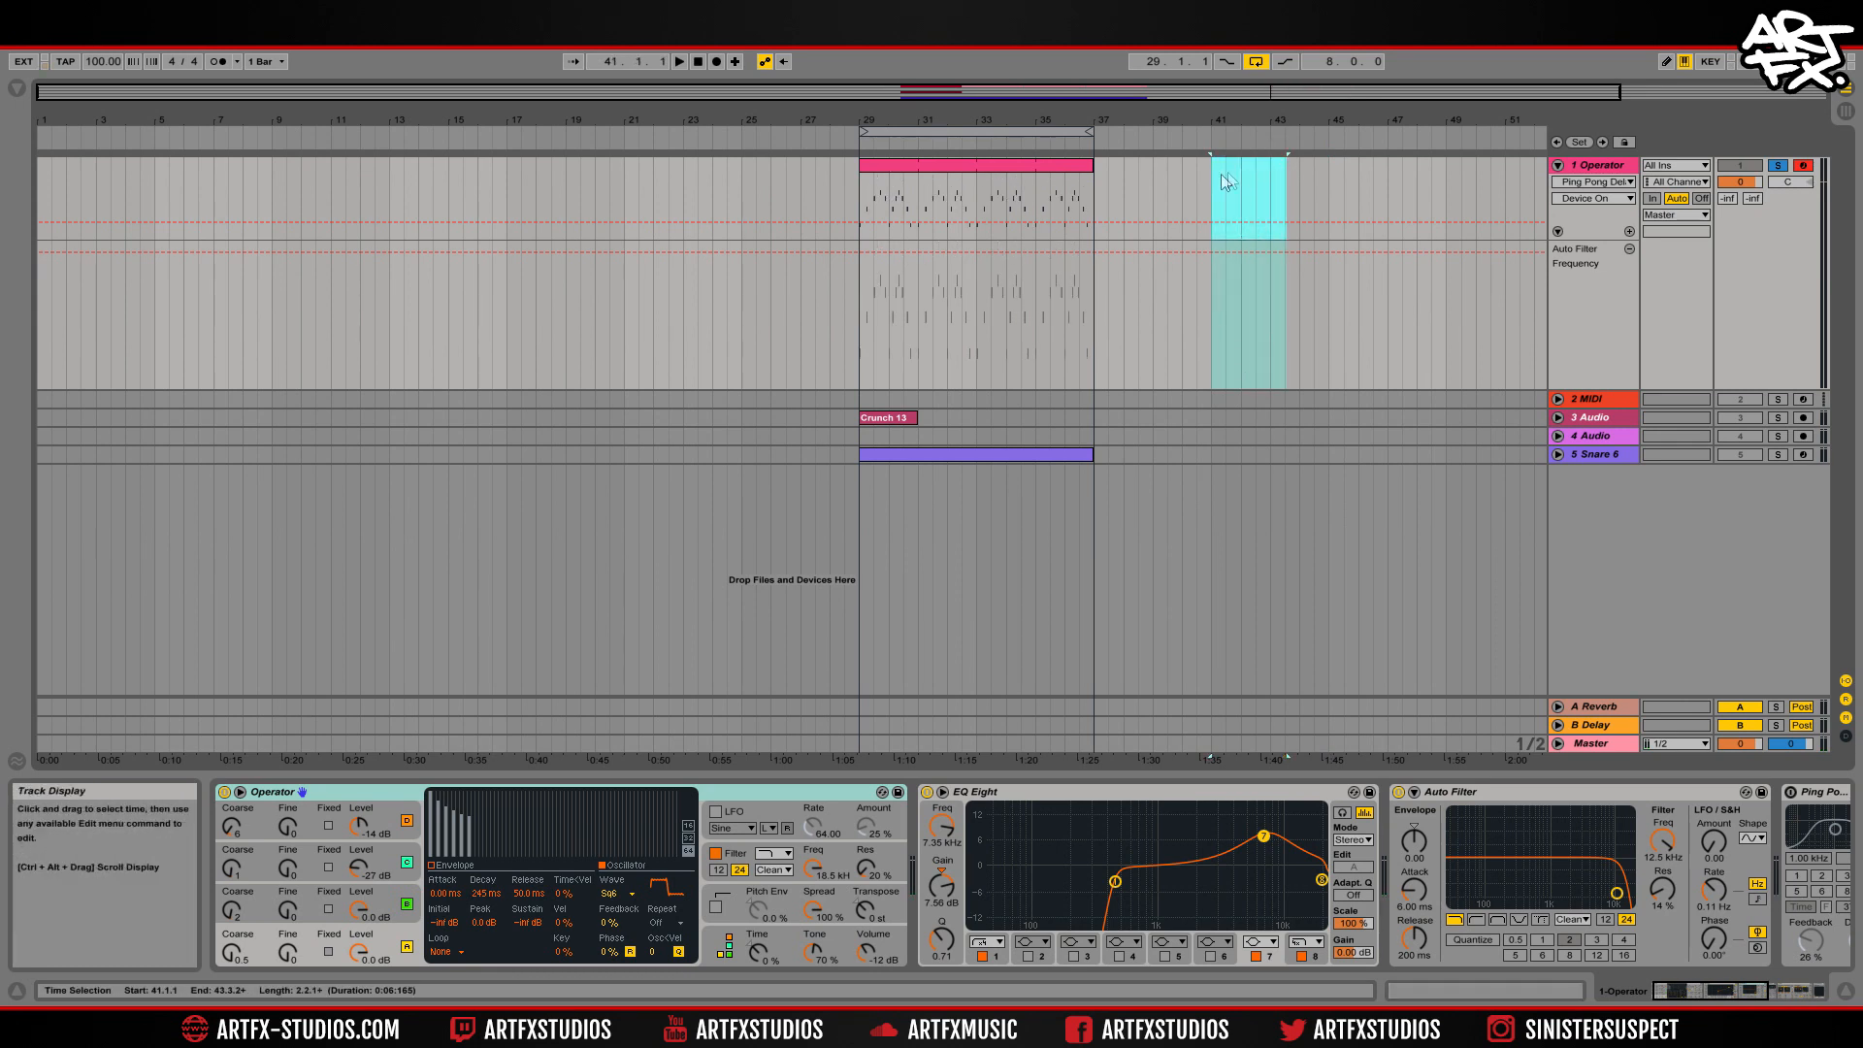
left_click(1217, 183)
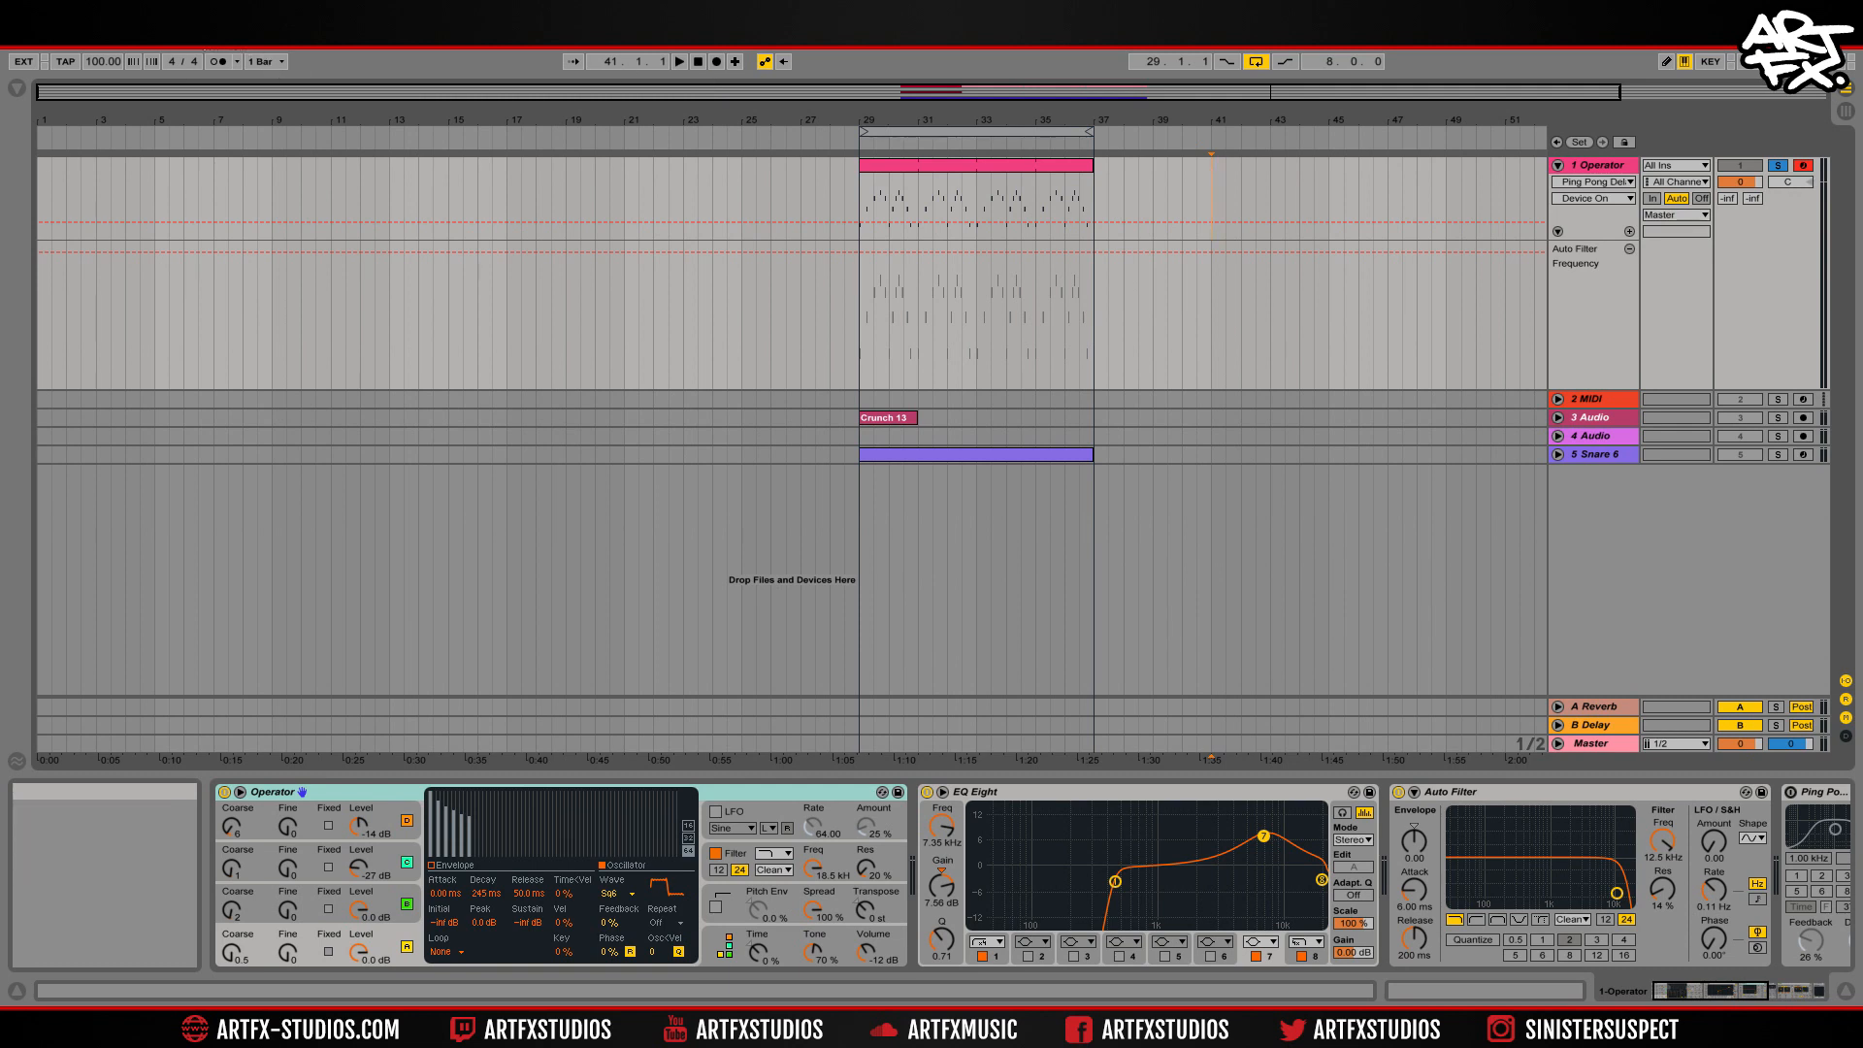
View the Count-In options in the recording preferences without changing the setting.
left_click(178, 33)
left_click(223, 524)
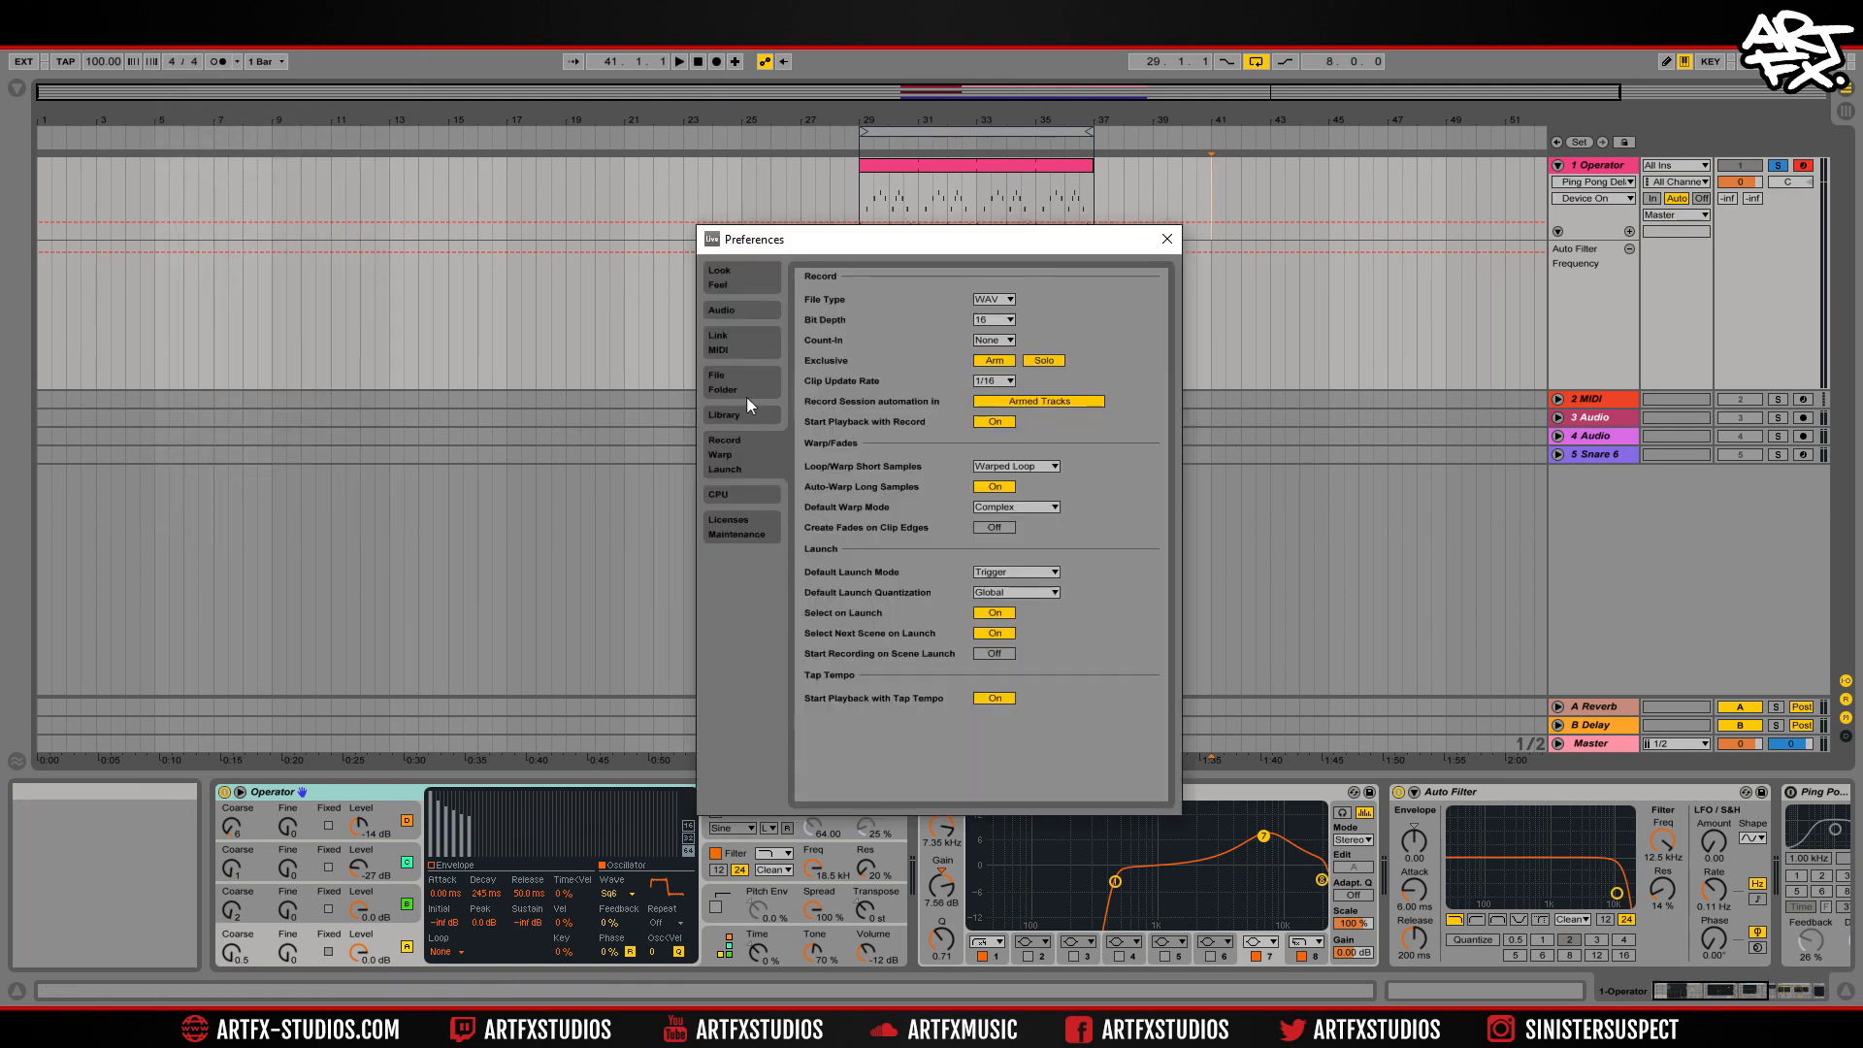
left_click(995, 339)
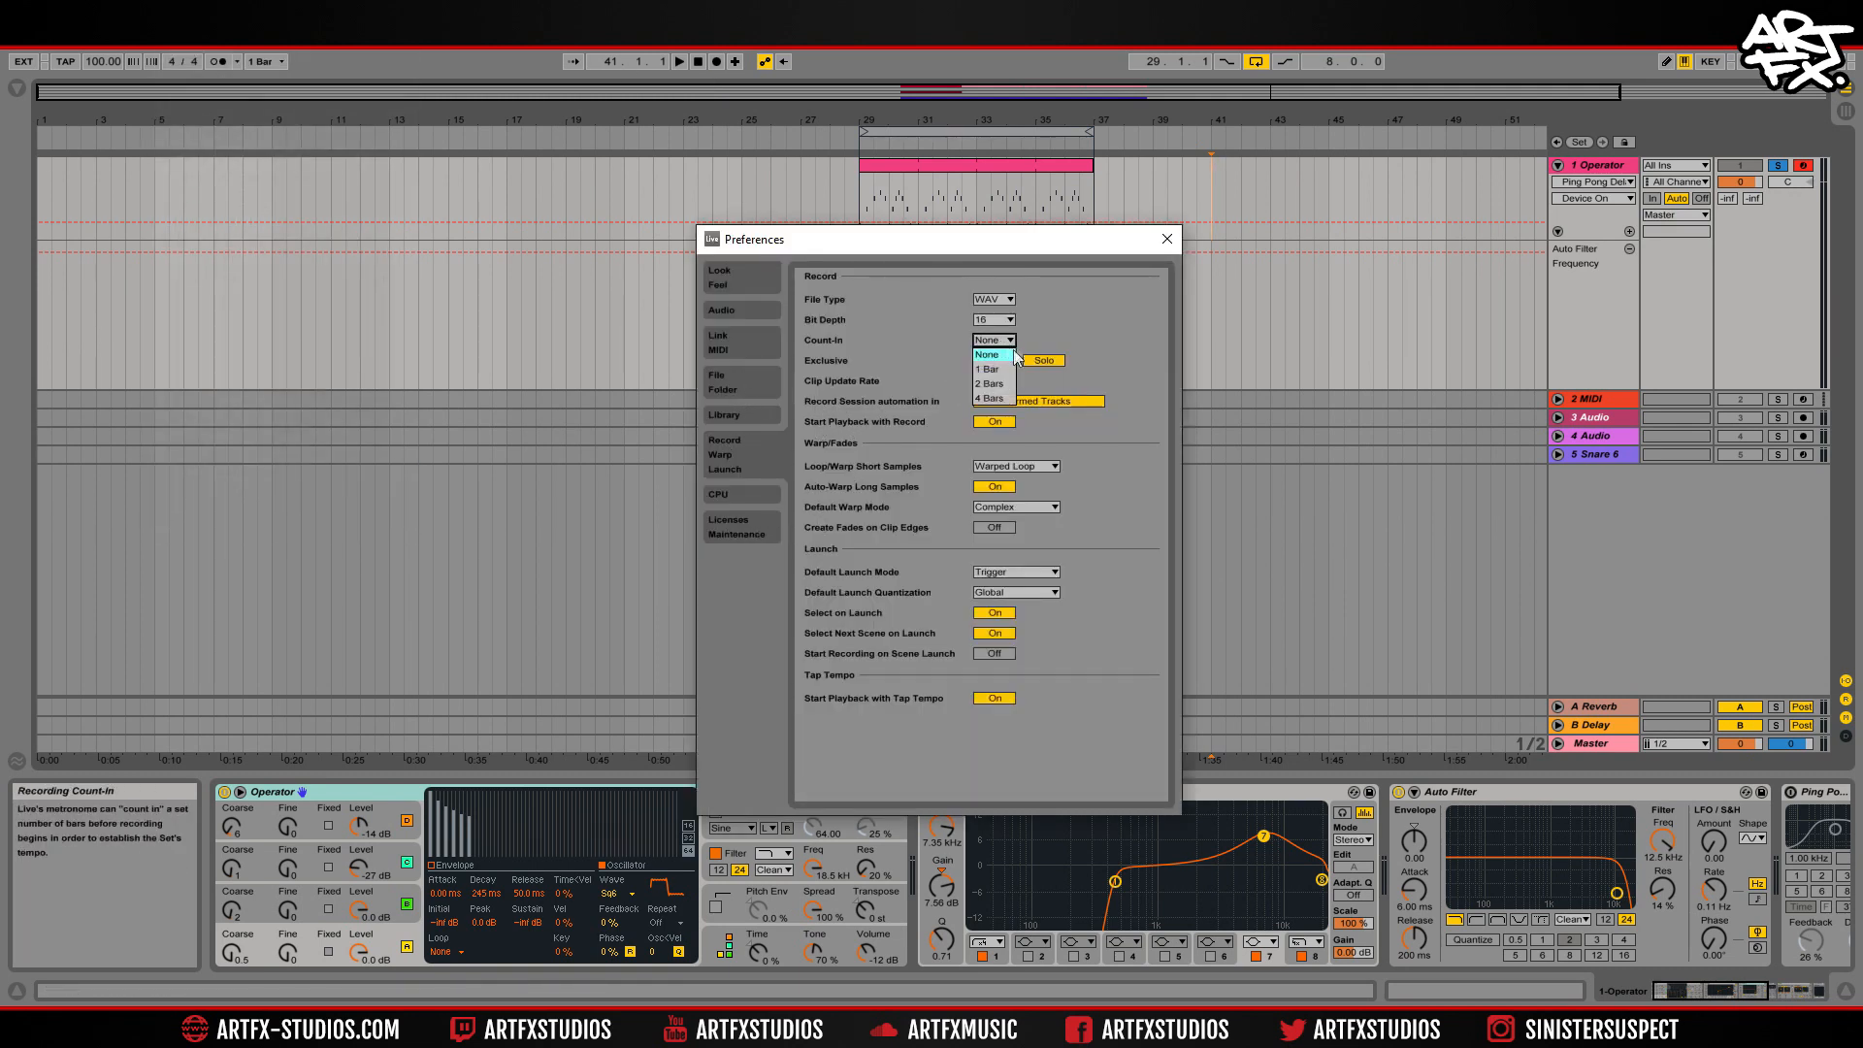
left_click(1168, 240)
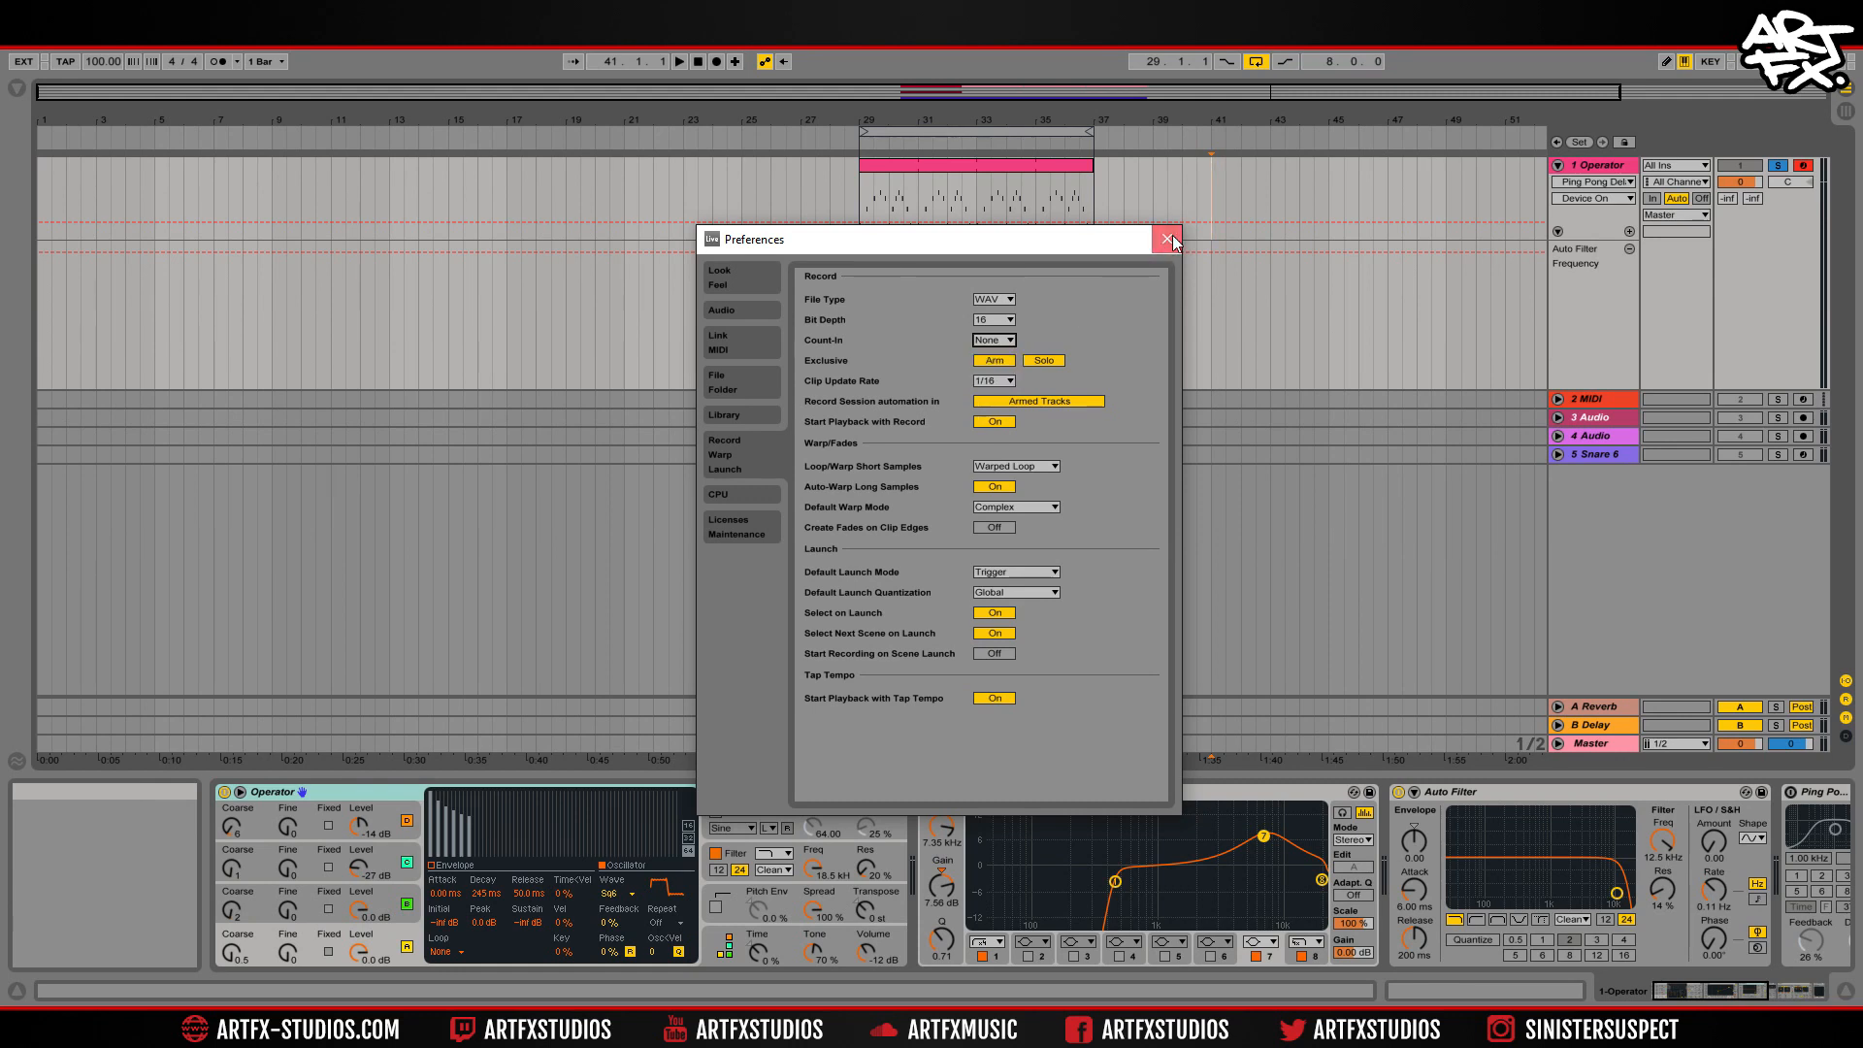
left_click(1167, 240)
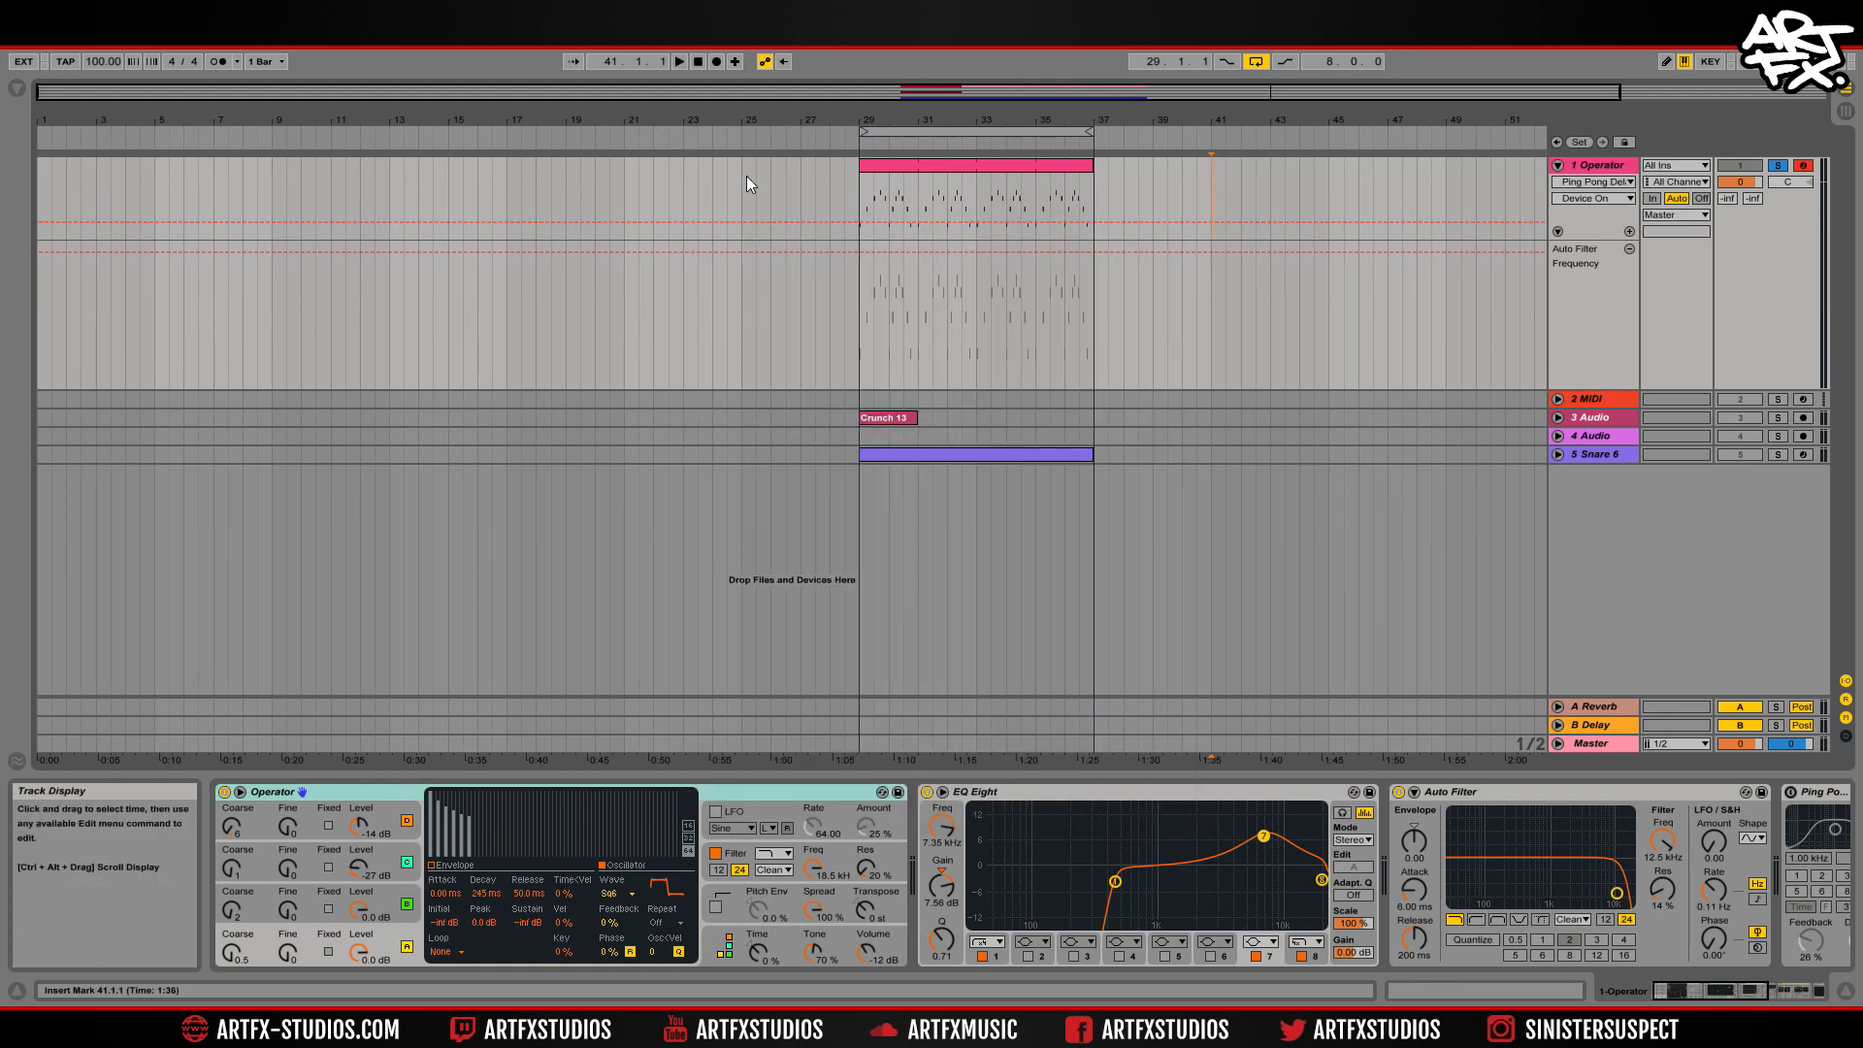
Set the metronome's count-in to 1 Bar and record a MIDI take on the Operator track from bar 41.
left_click(225, 61)
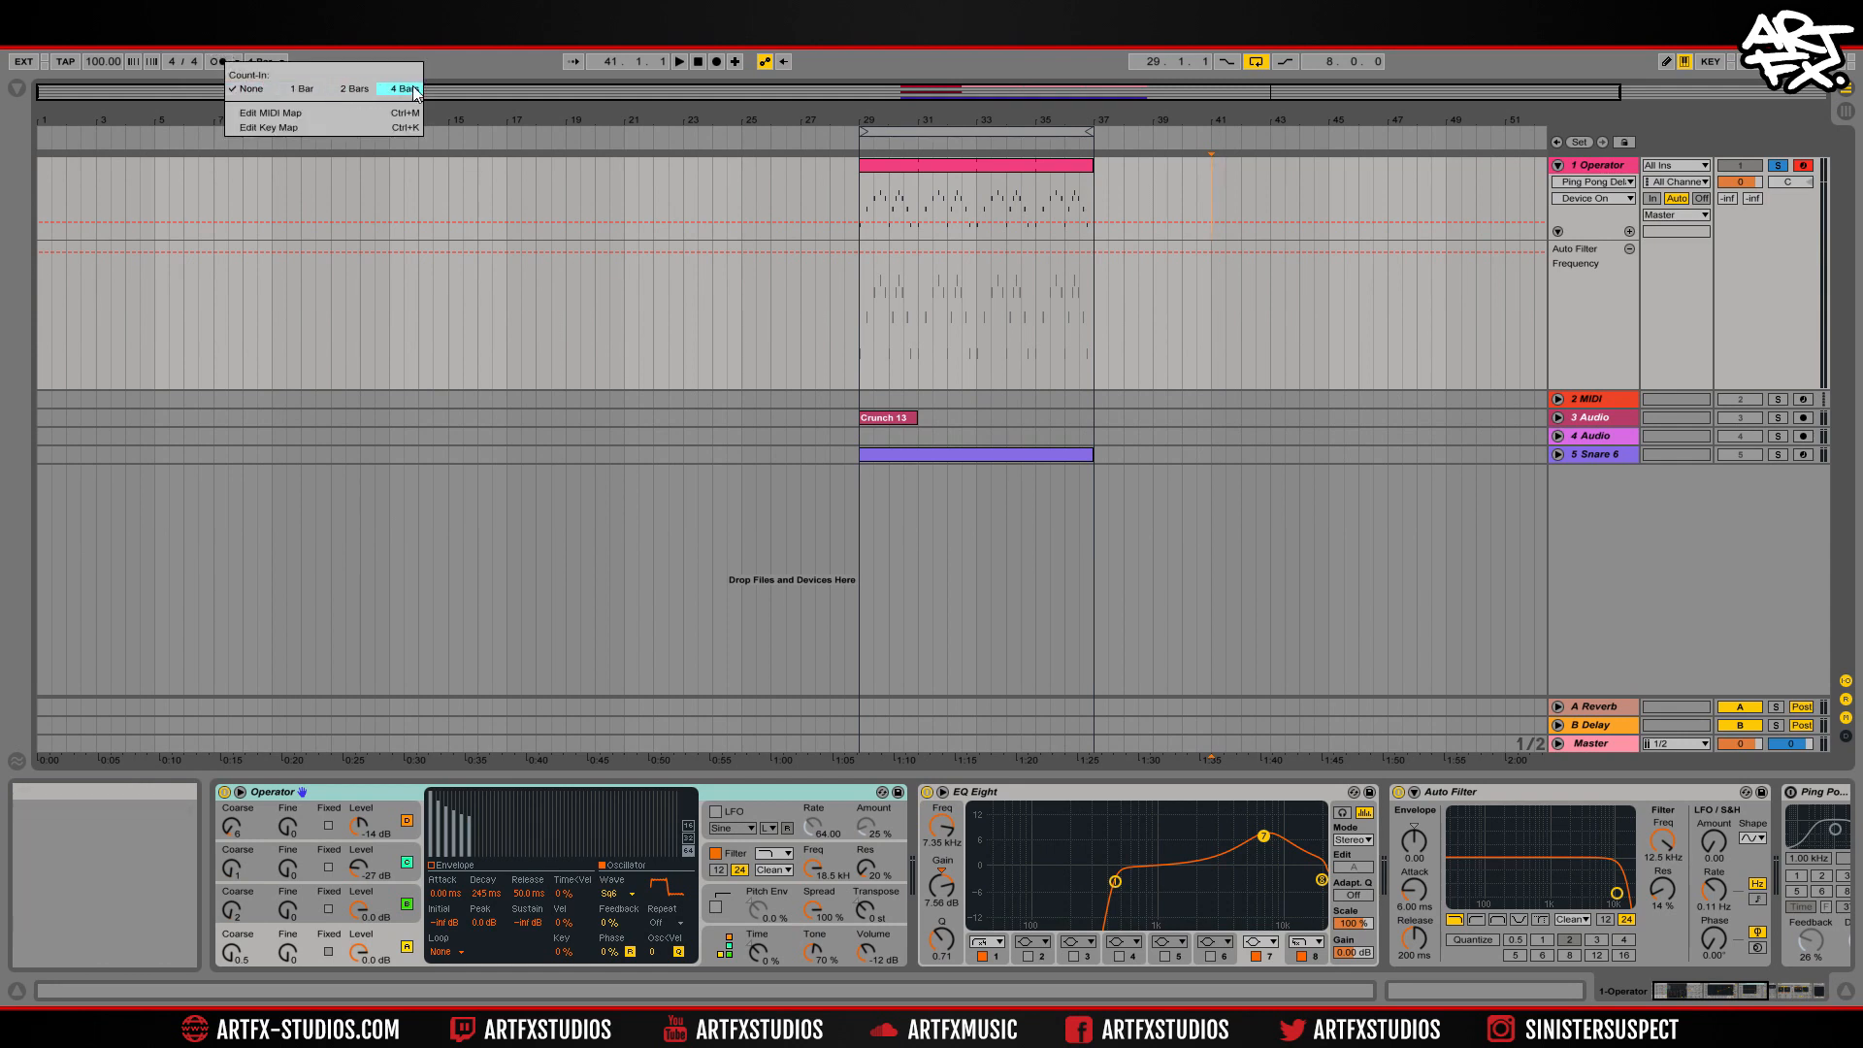
left_click(298, 88)
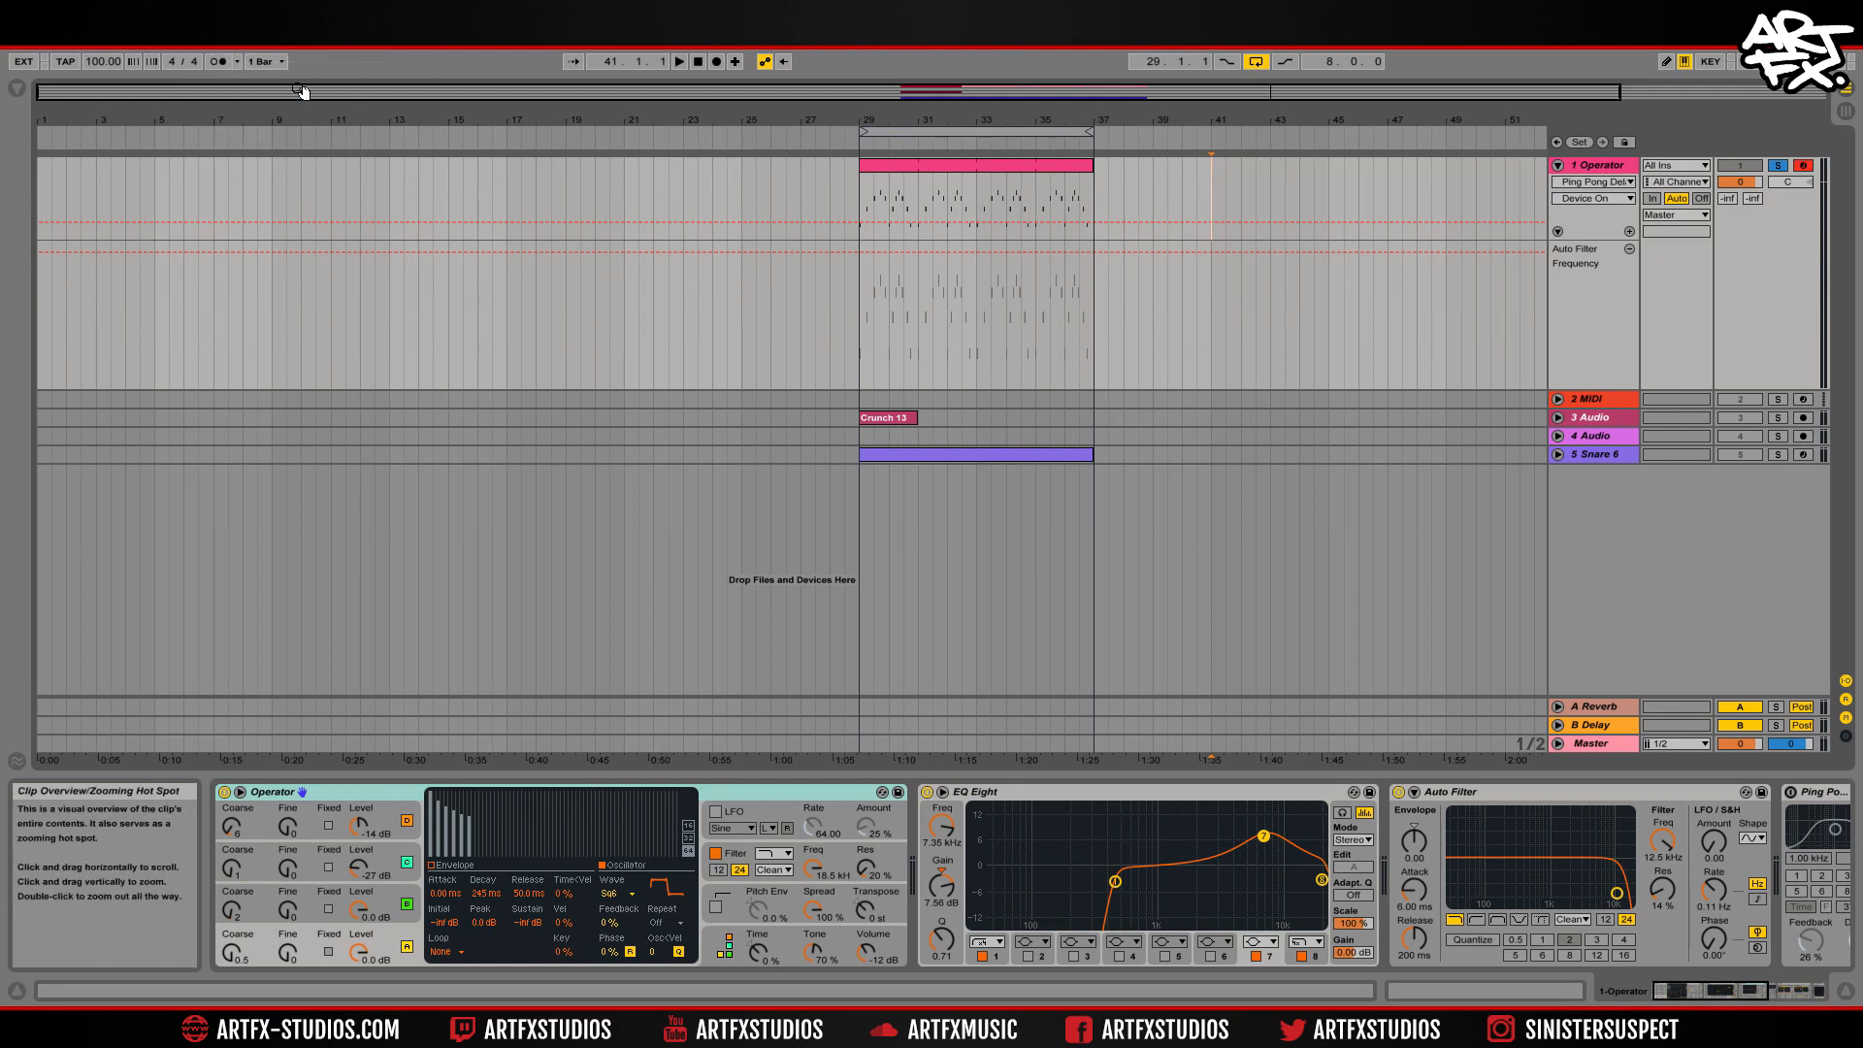
left_click(717, 62)
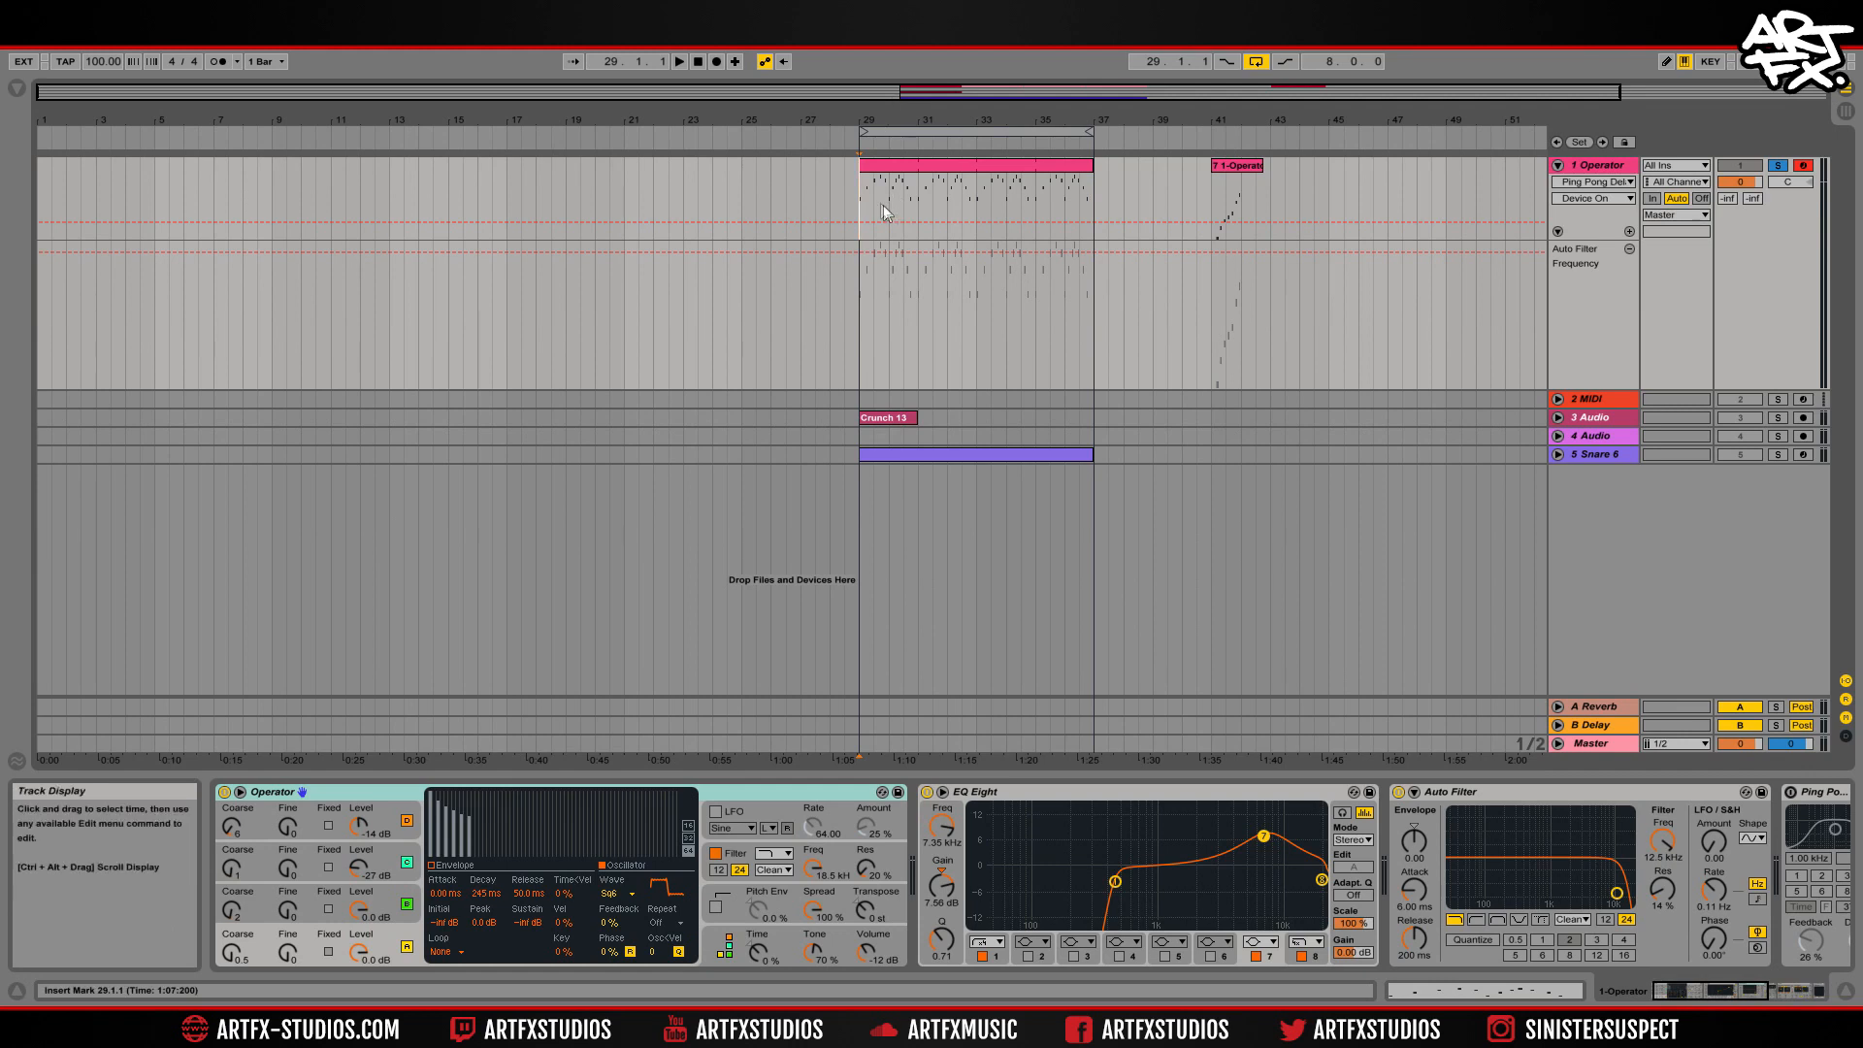
View the arrangement's grid options, then try widening and narrowing the grid and toggling the triplet grid and snapping.
right_click(893, 194)
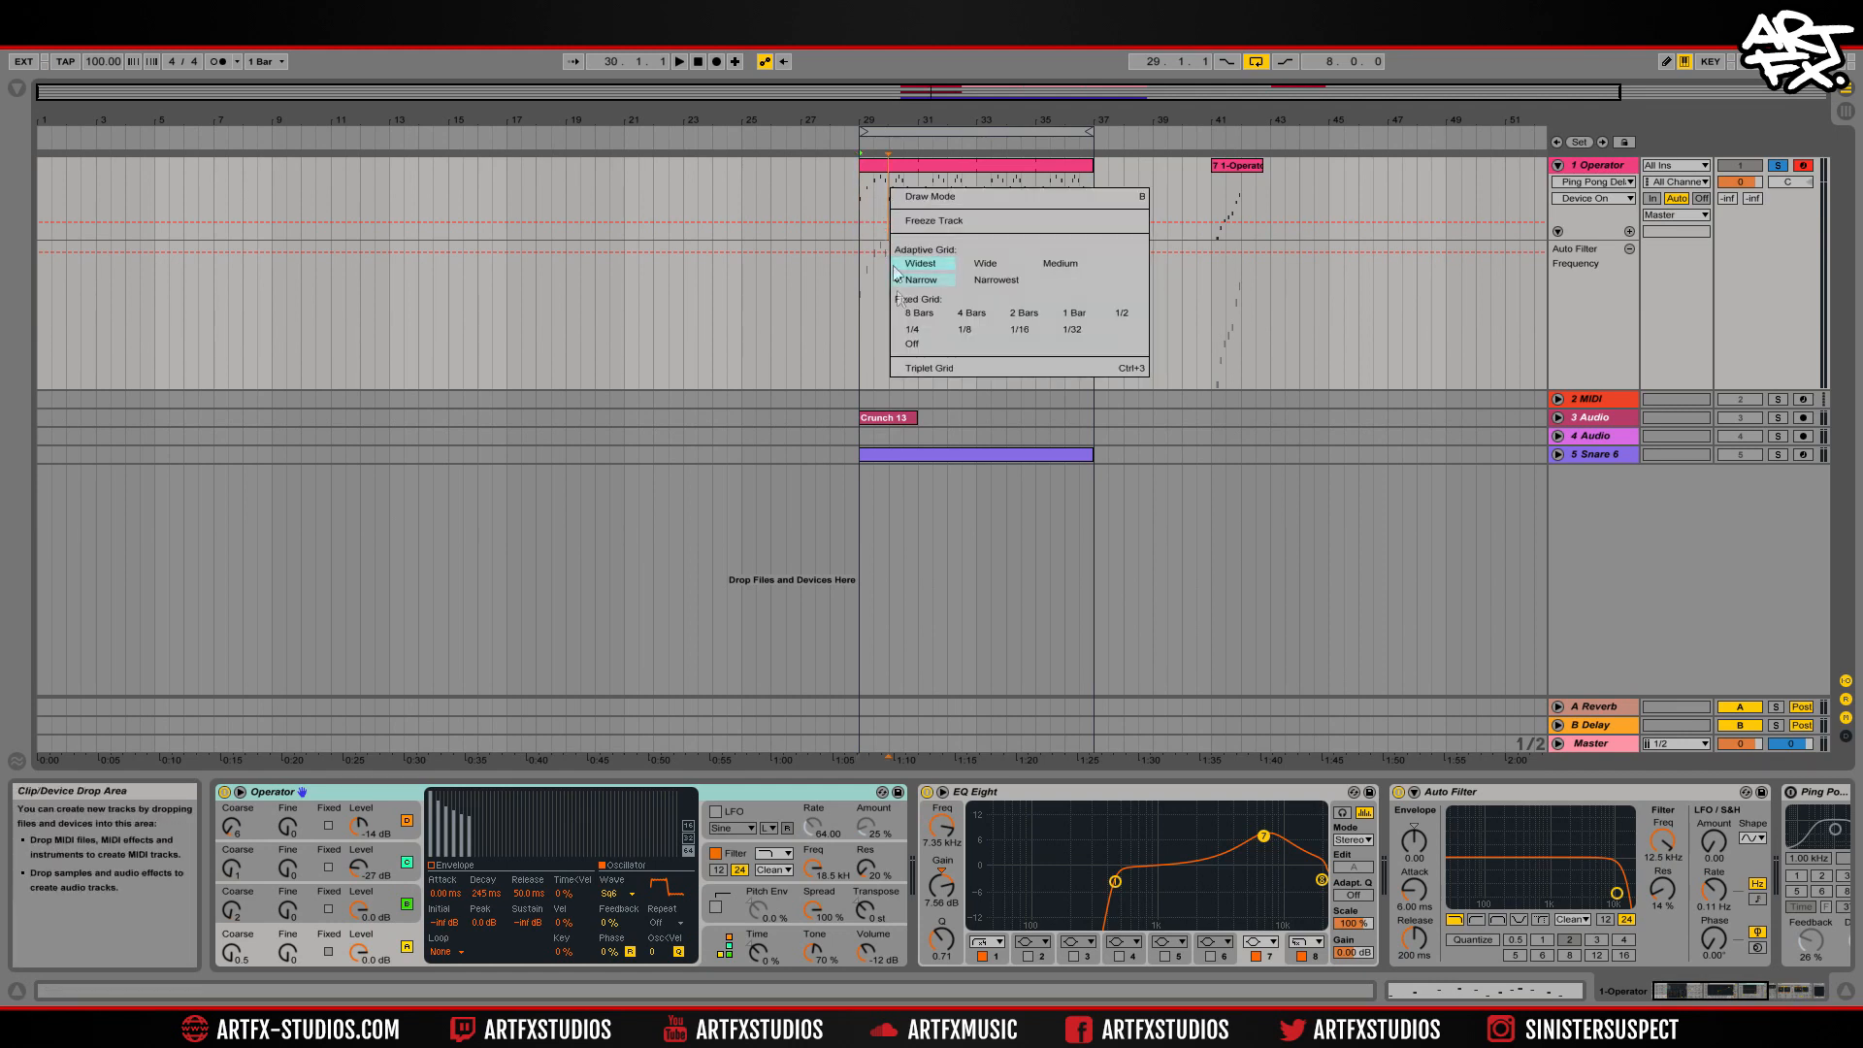
left_click(864, 191)
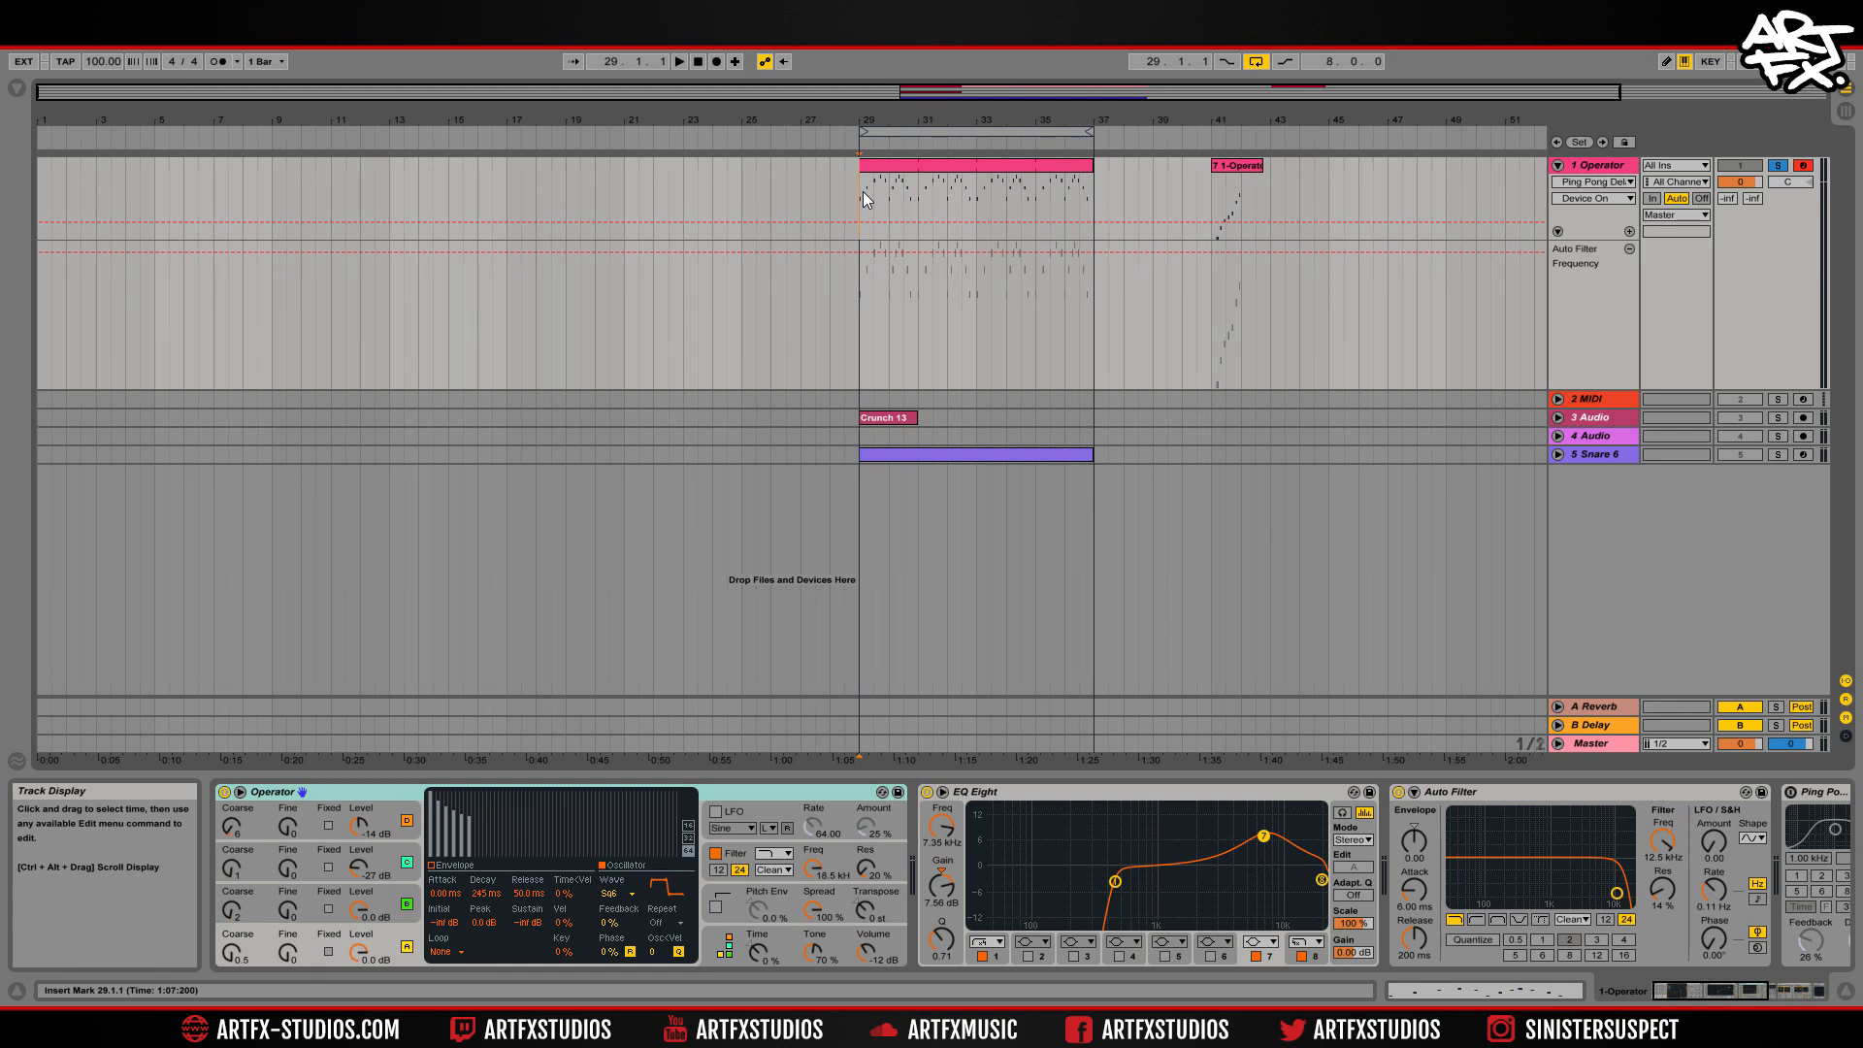
key("ctrl+2")
key("ctrl+2")
key("ctrl+2")
key("ctrl+1")
key("ctrl+1")
key("ctrl+1")
key("ctrl+2")
key("ctrl+1")
key("ctrl+3")
key("ctrl+3")
key("ctrl+4")
Open the Operator clip at bar 29 in the note editor and set its grid to 1/16T.
double_click(873, 192)
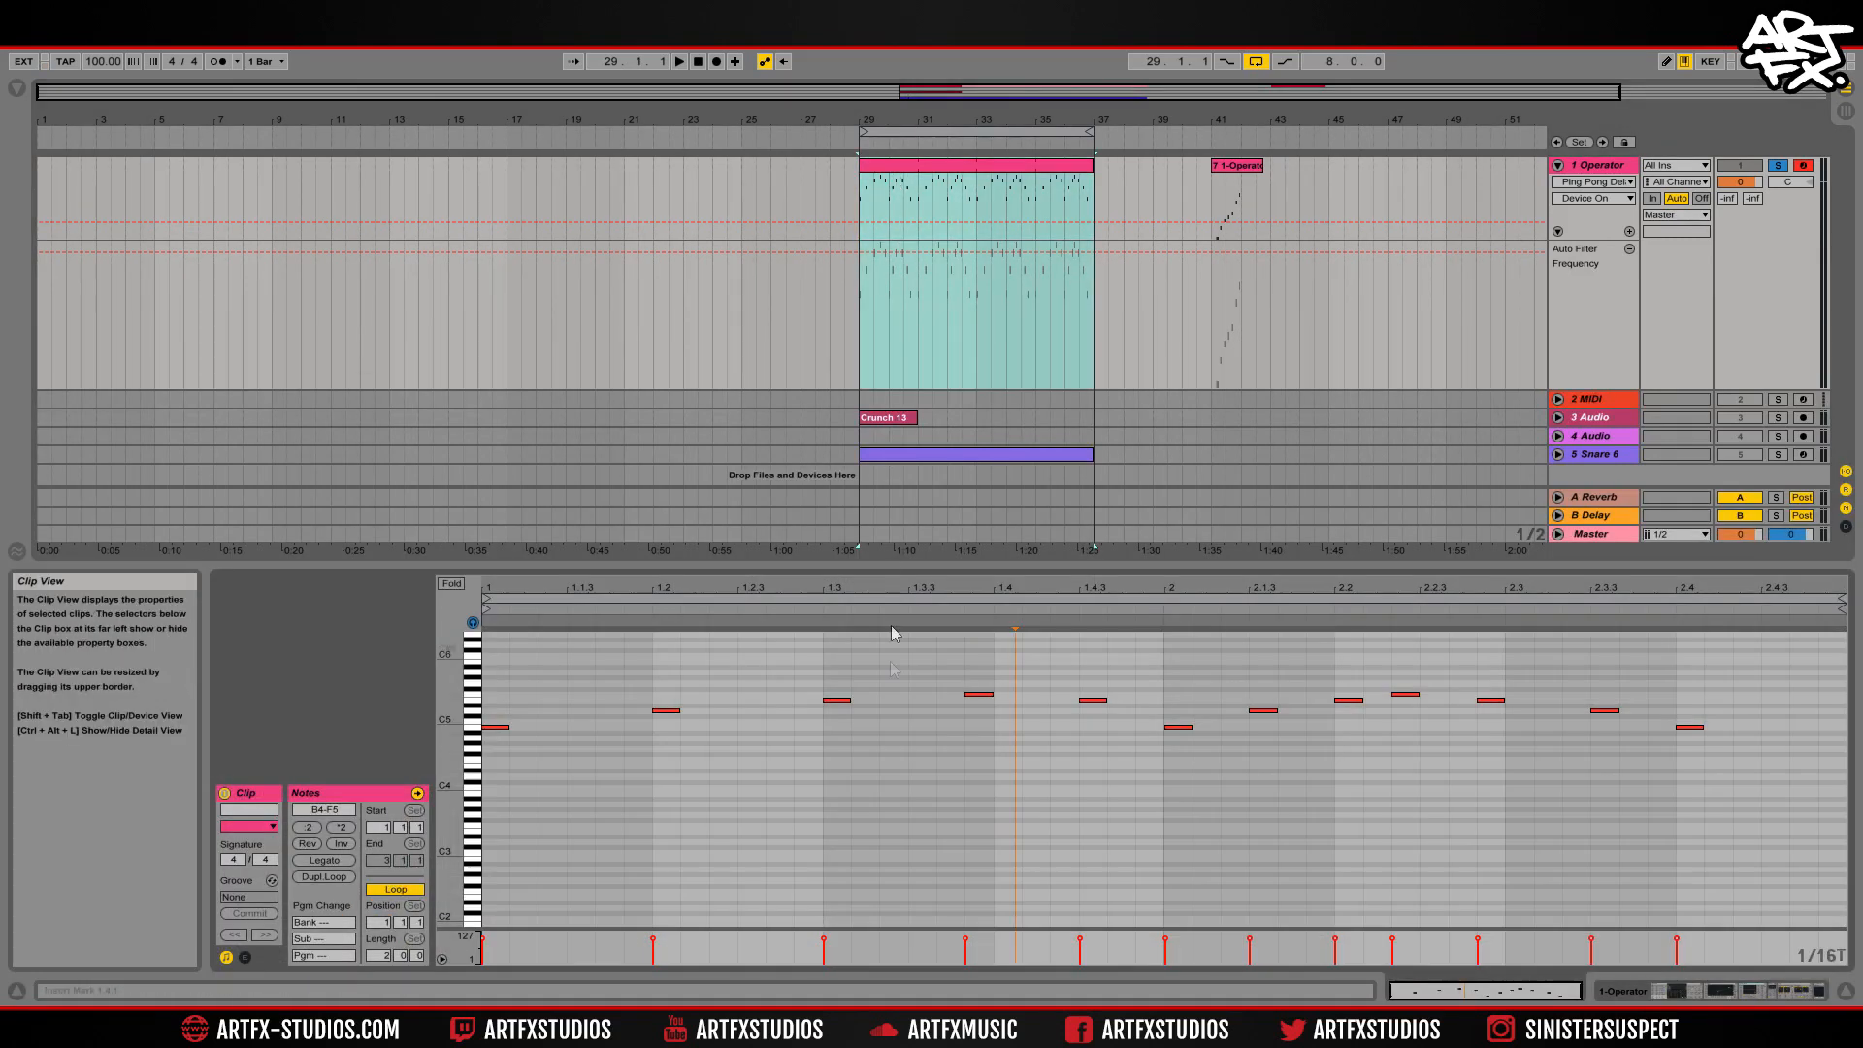
left_click(878, 718)
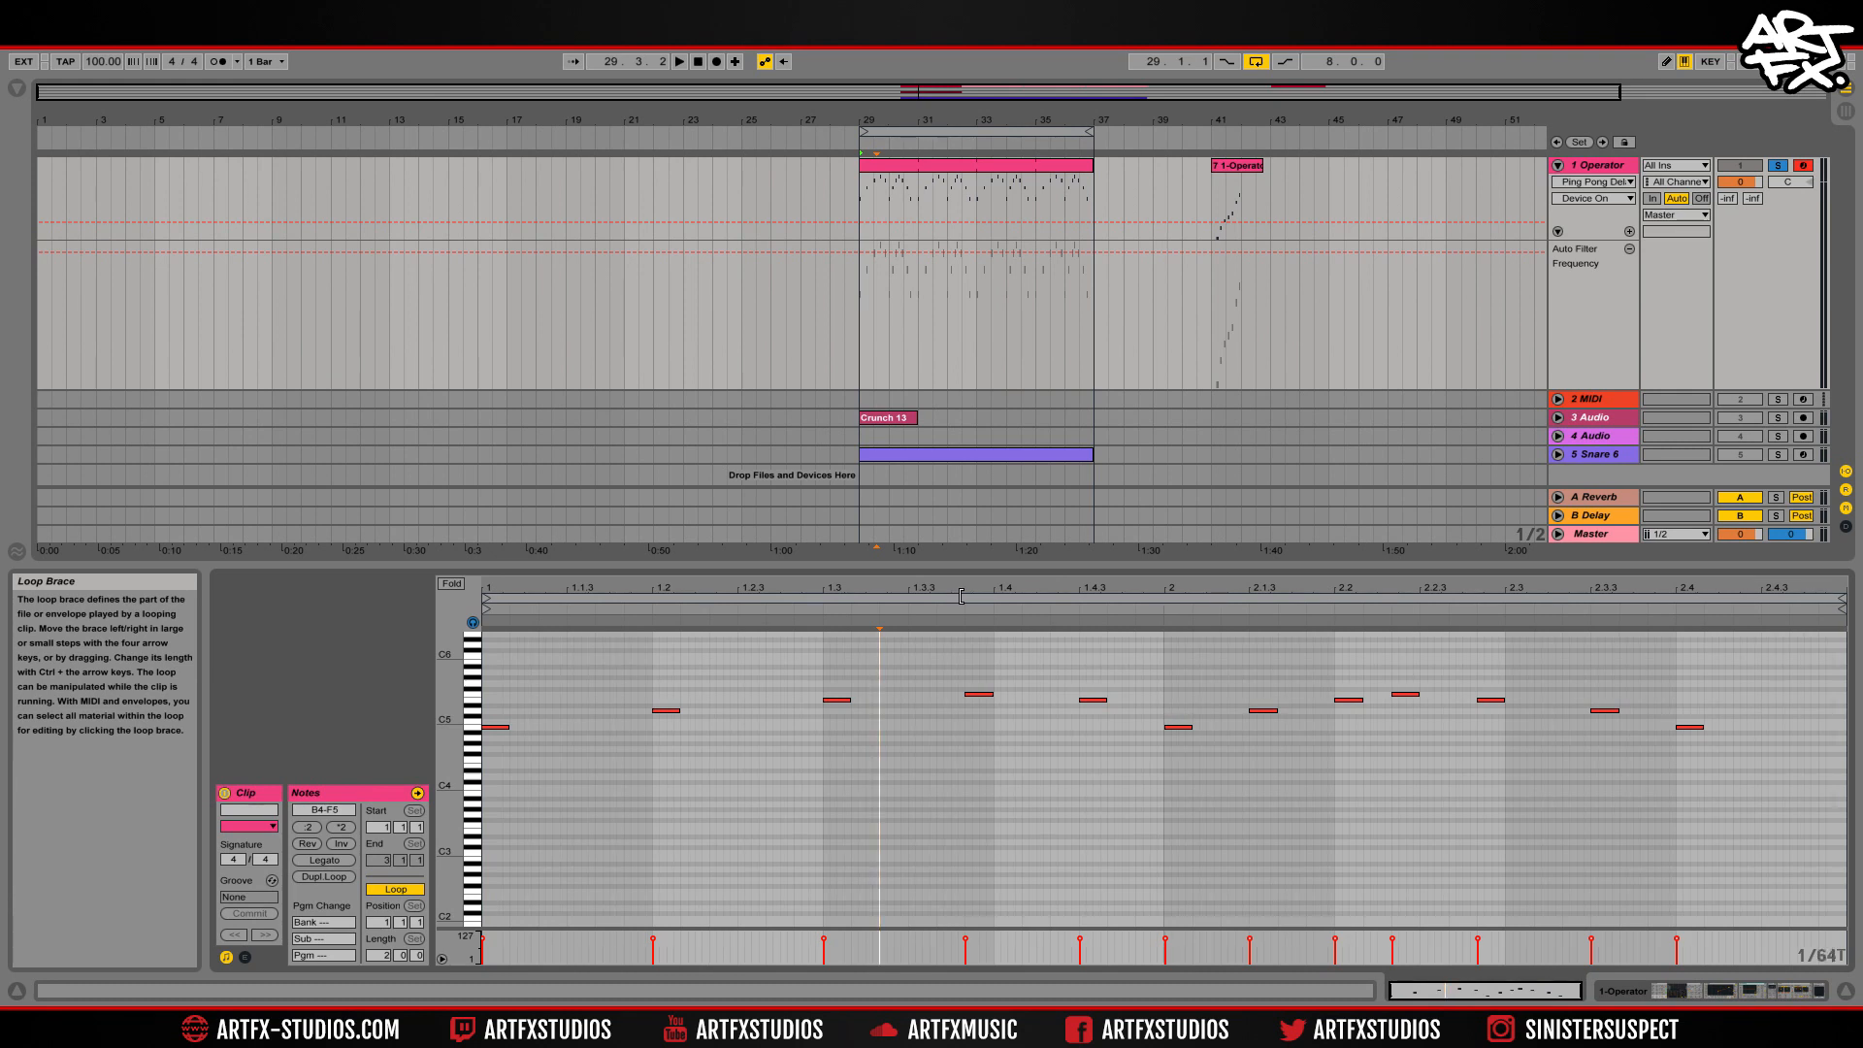
key("ctrl+3")
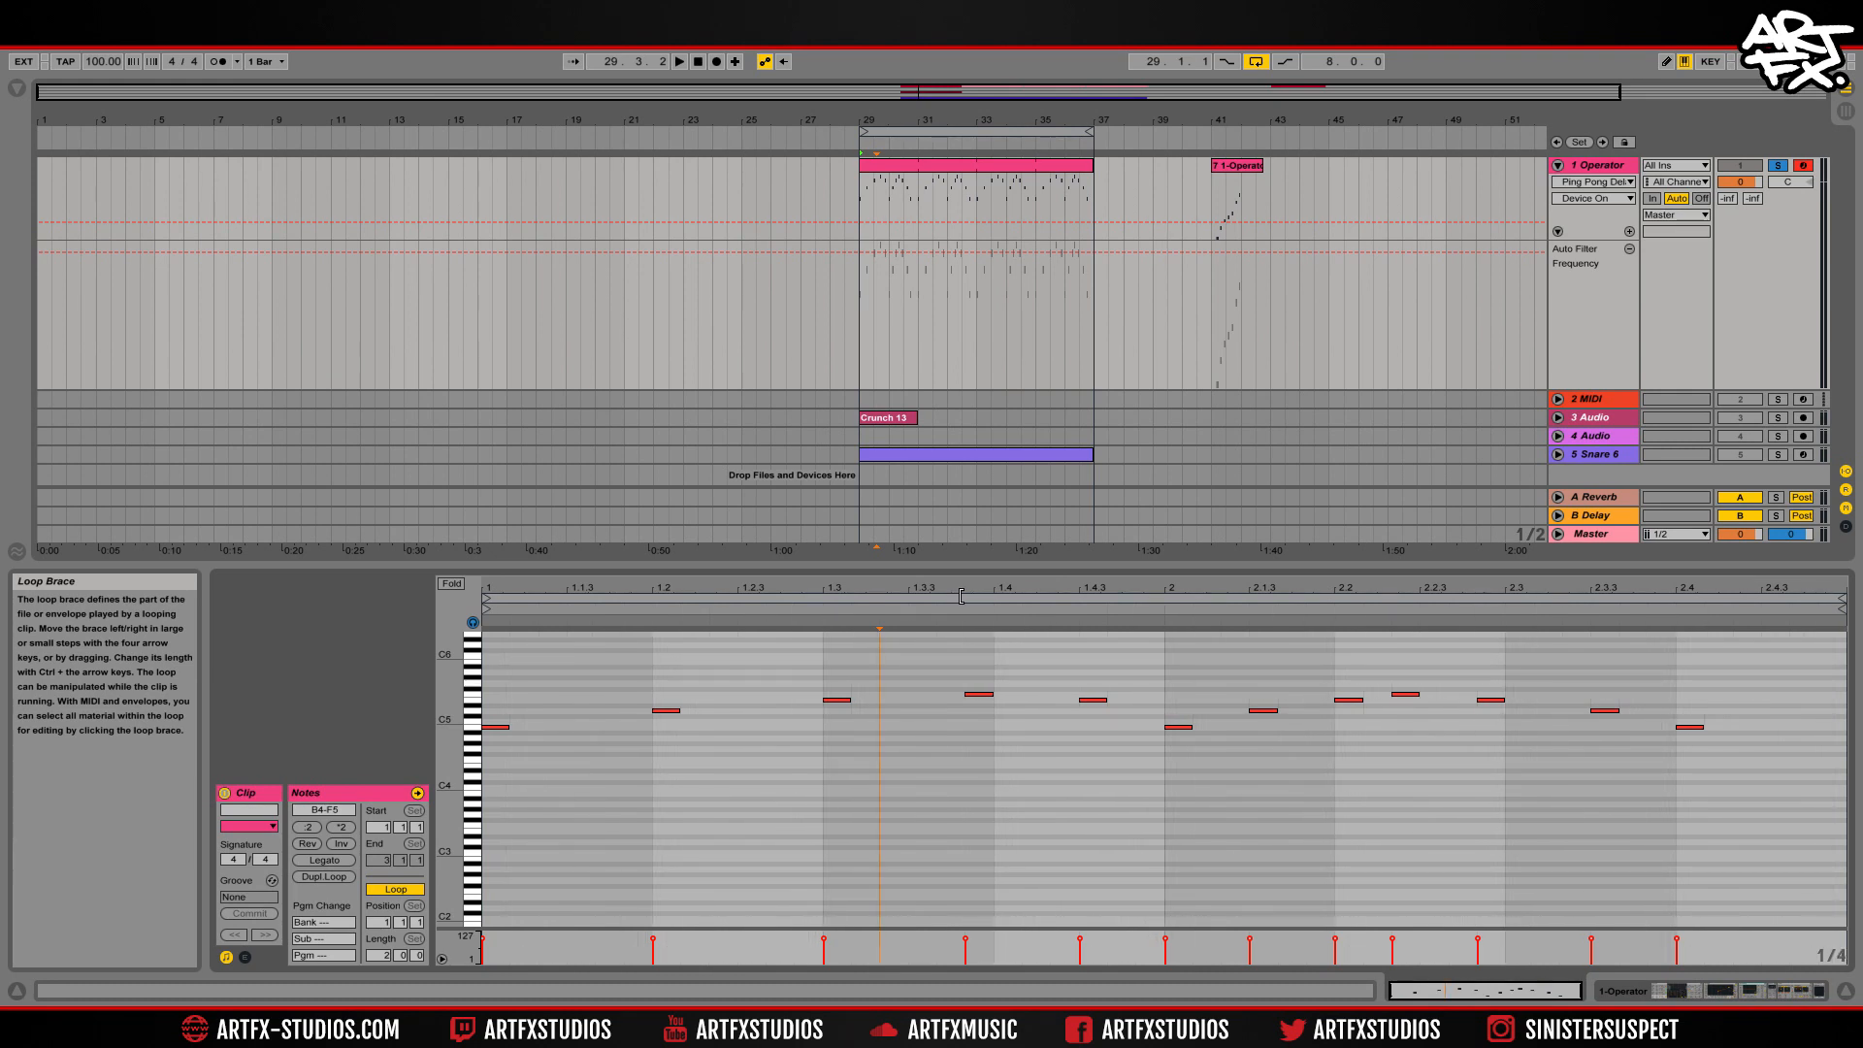
key("ctrl+2")
key("ctrl+3")
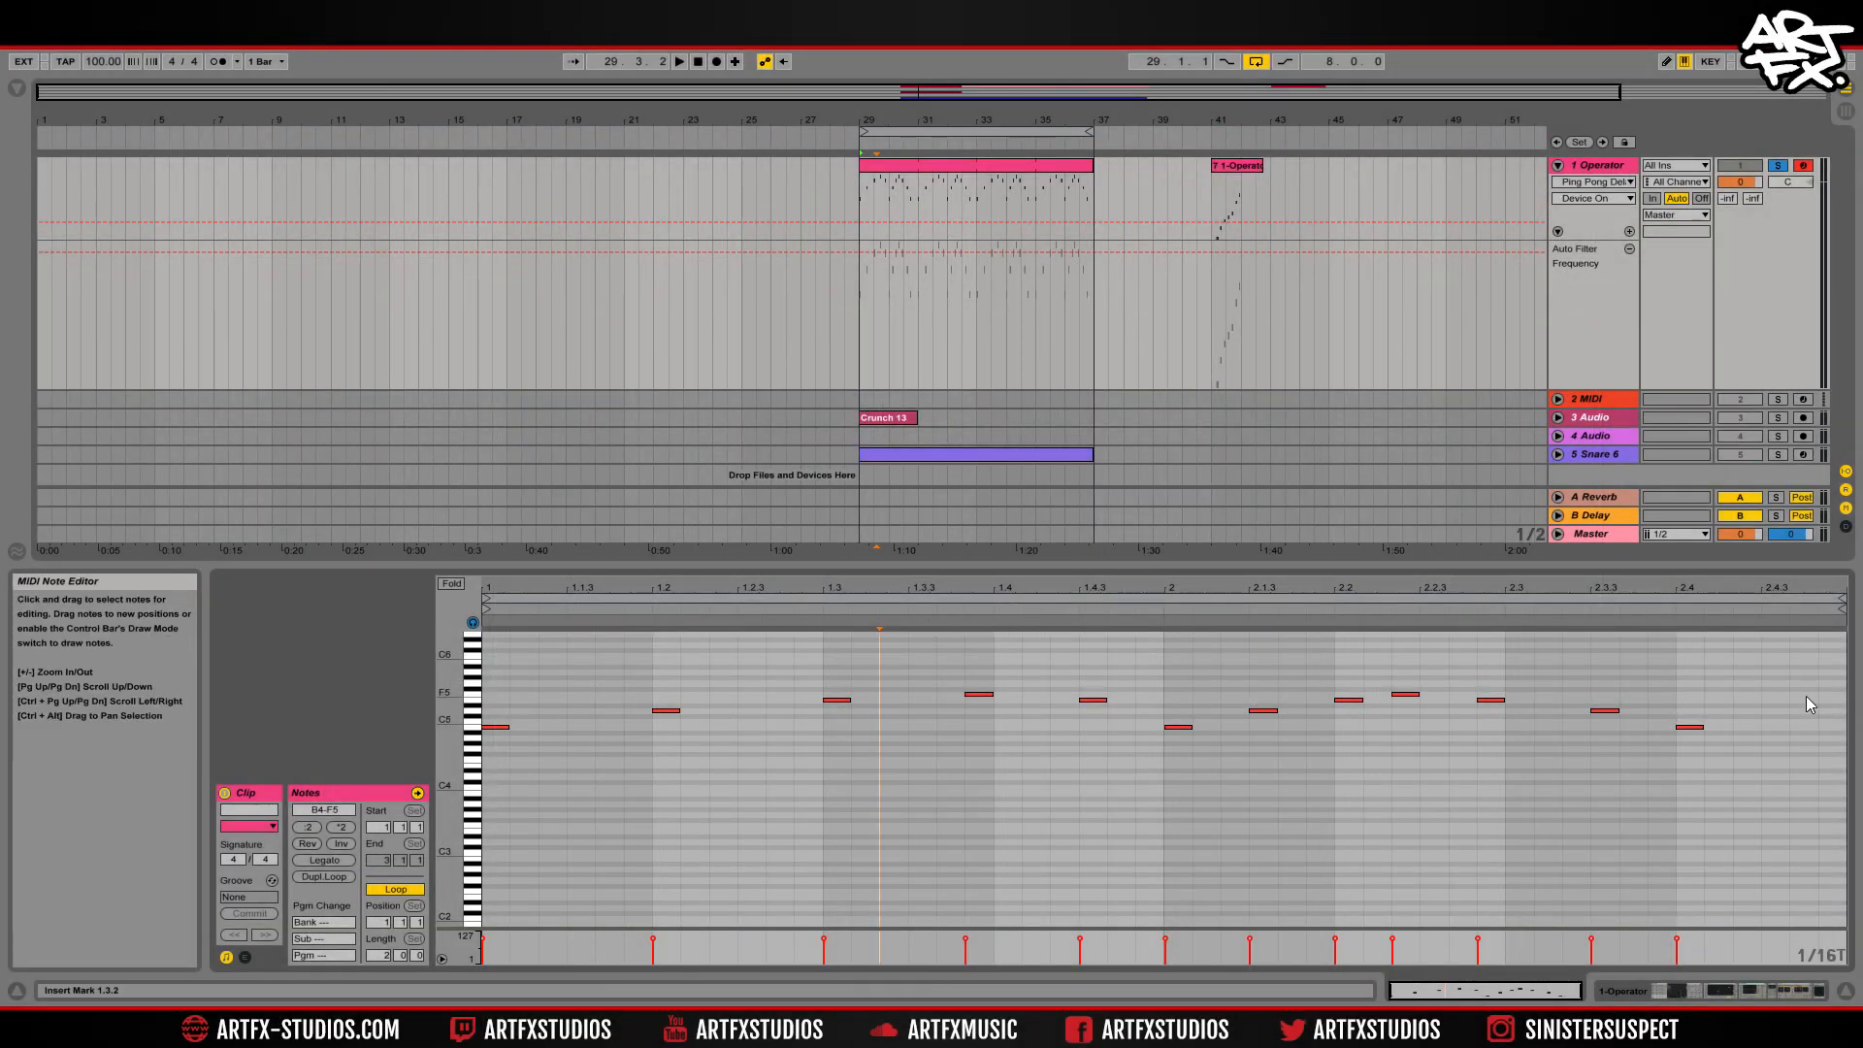
Select the E5 and F5 notes in the third beat of bar 1 and try shifting them down and up by octaves.
mouse_move(985, 587)
left_mouse_down()
mouse_move(986, 670)
mouse_move(986, 583)
left_mouse_up()
left_click_drag(784, 670, 1008, 760)
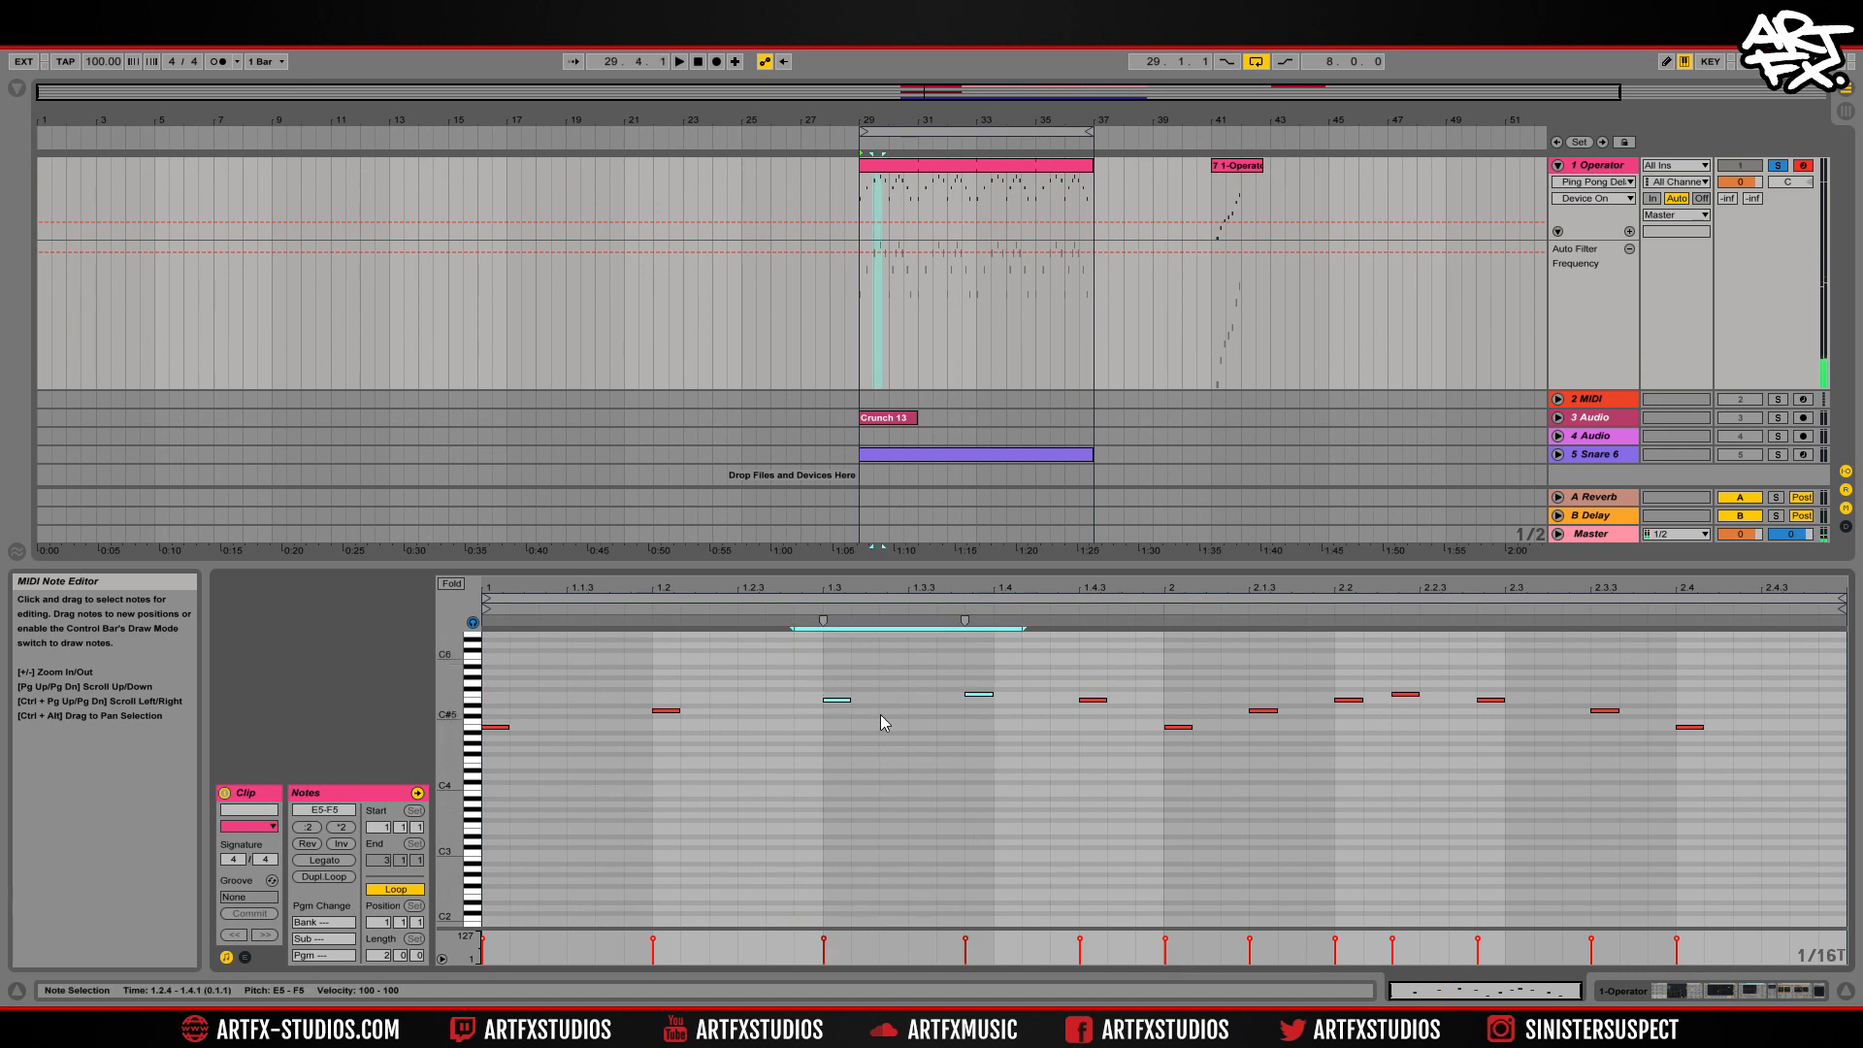
double_click(900, 591)
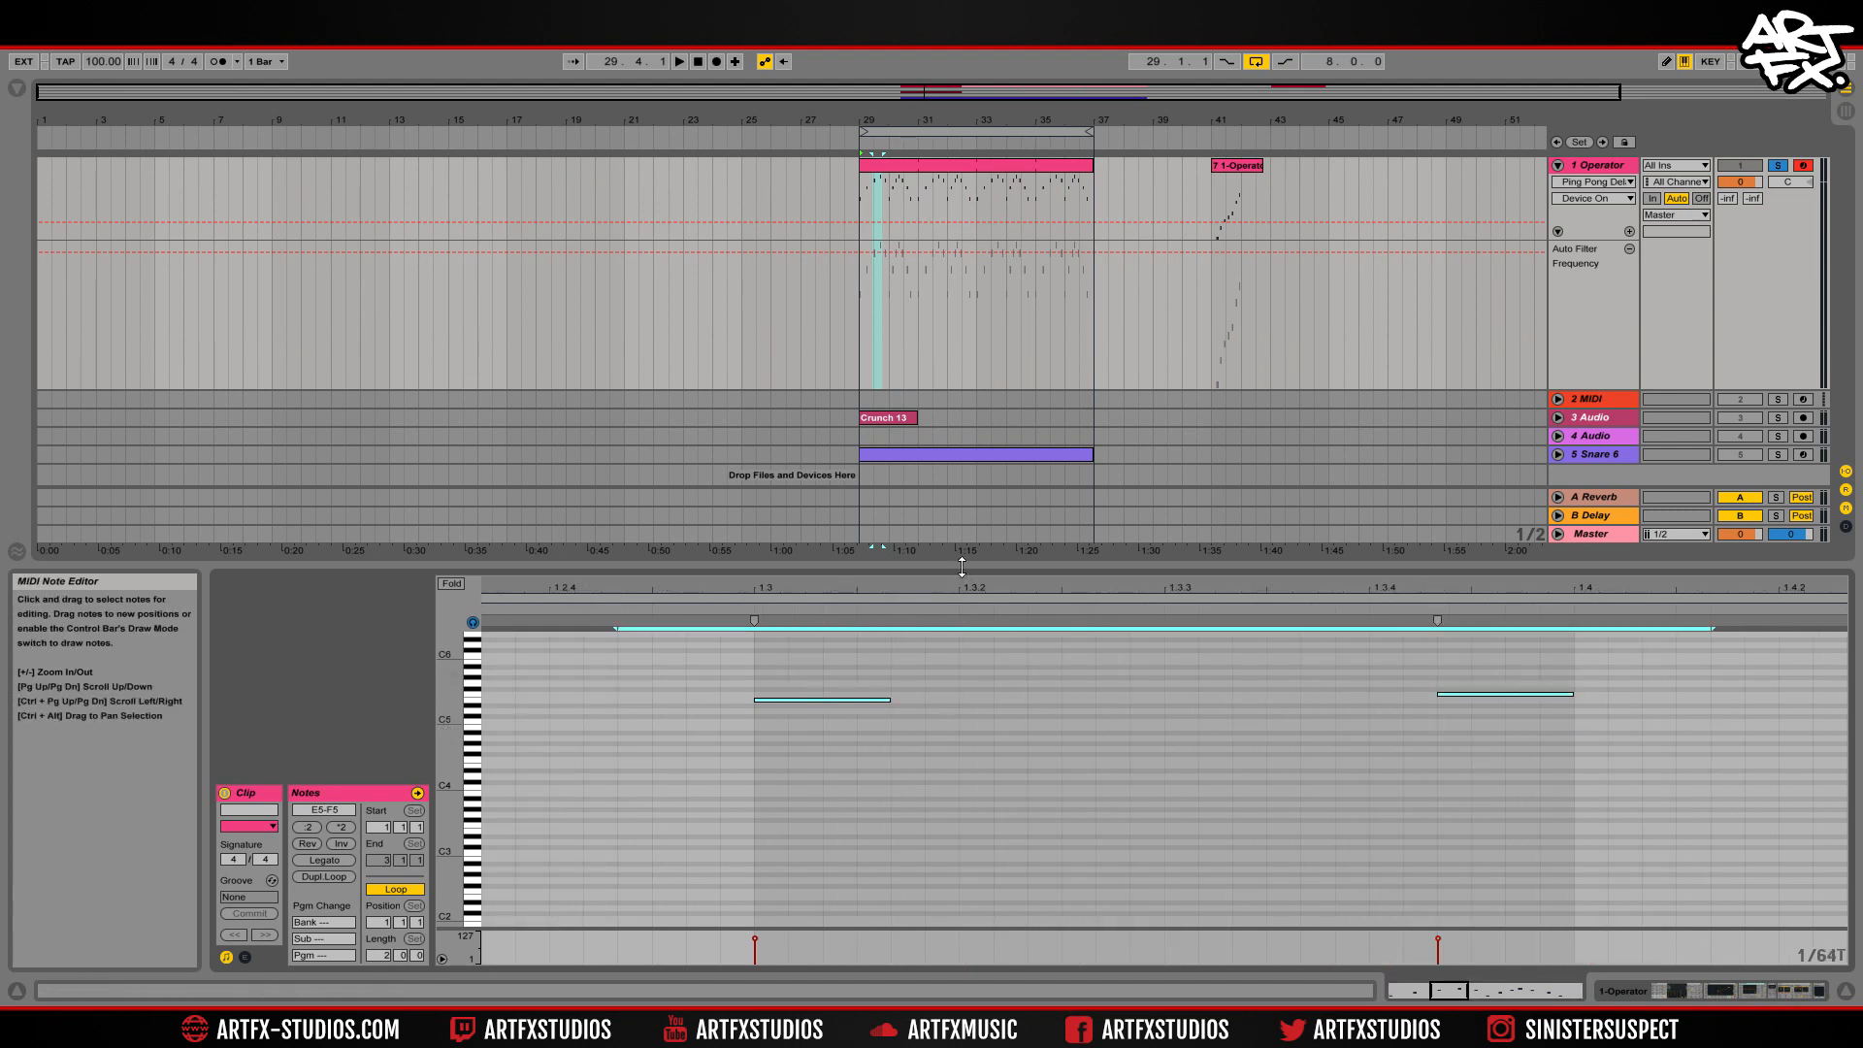
left_click_drag(974, 590, 975, 505)
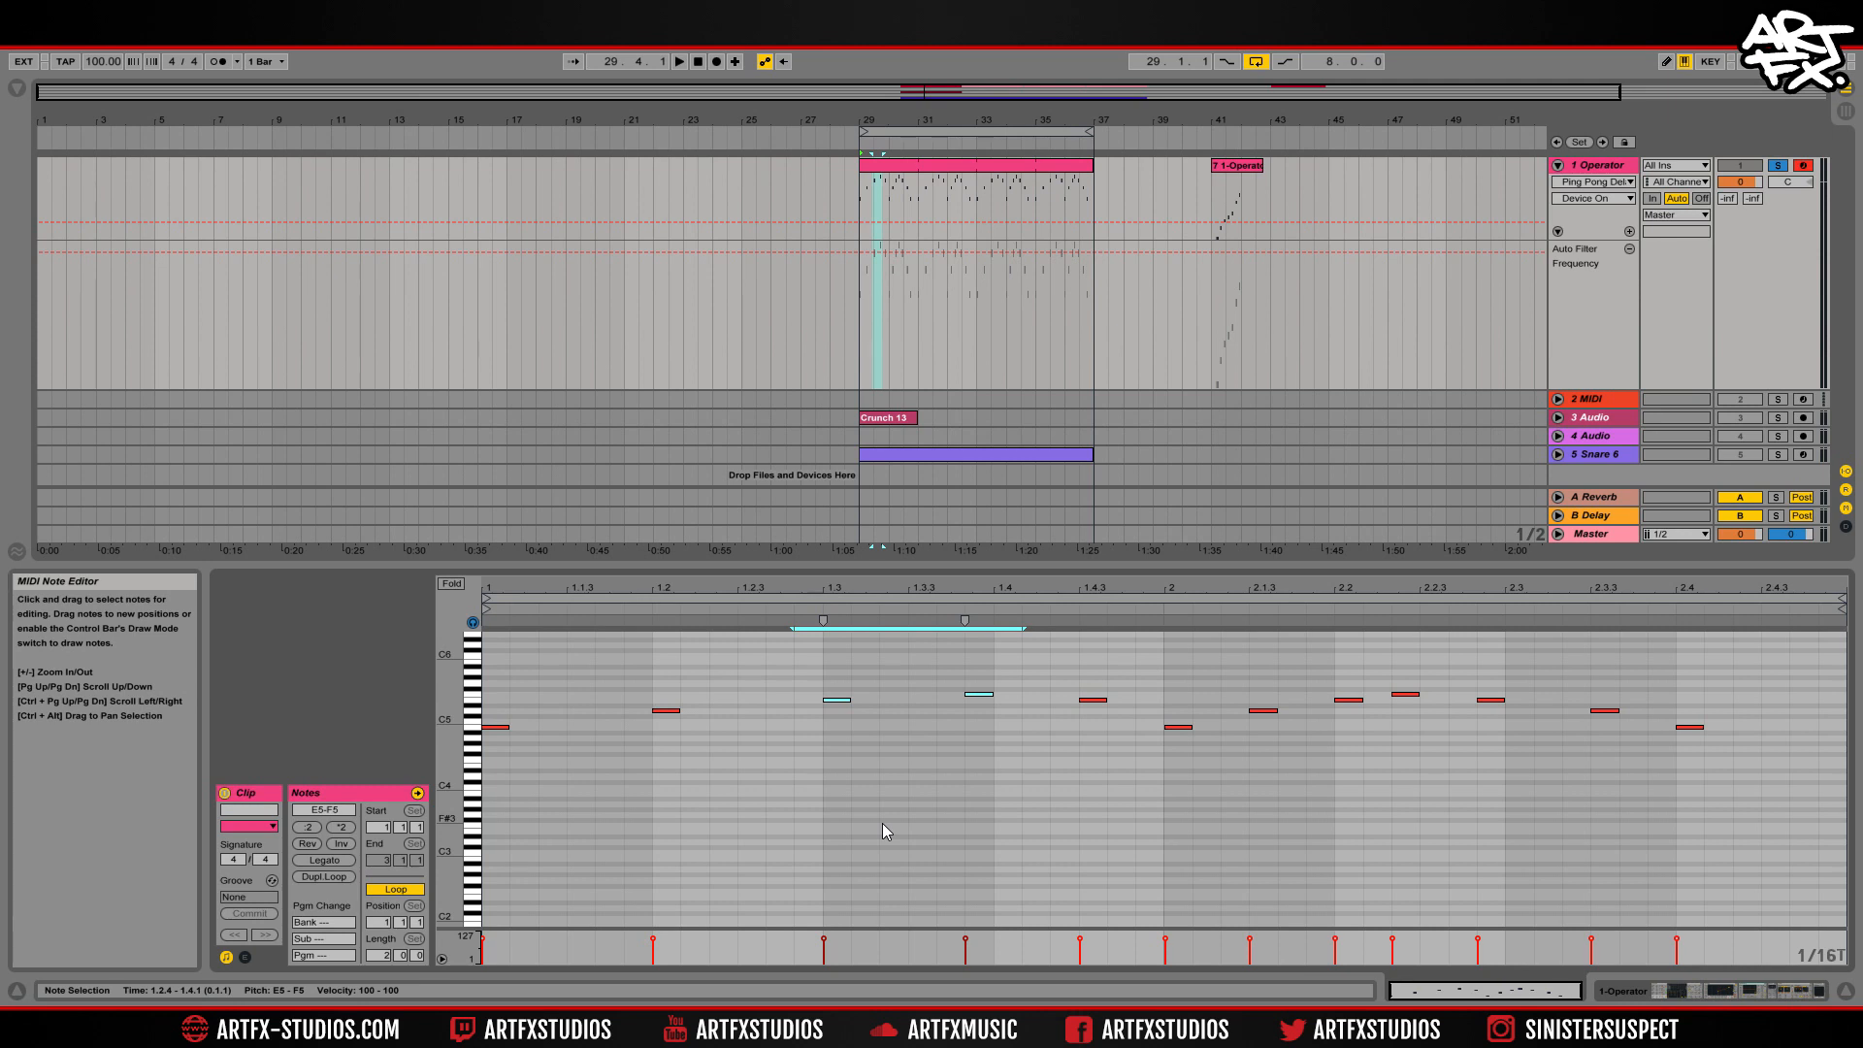
key("shift+Down")
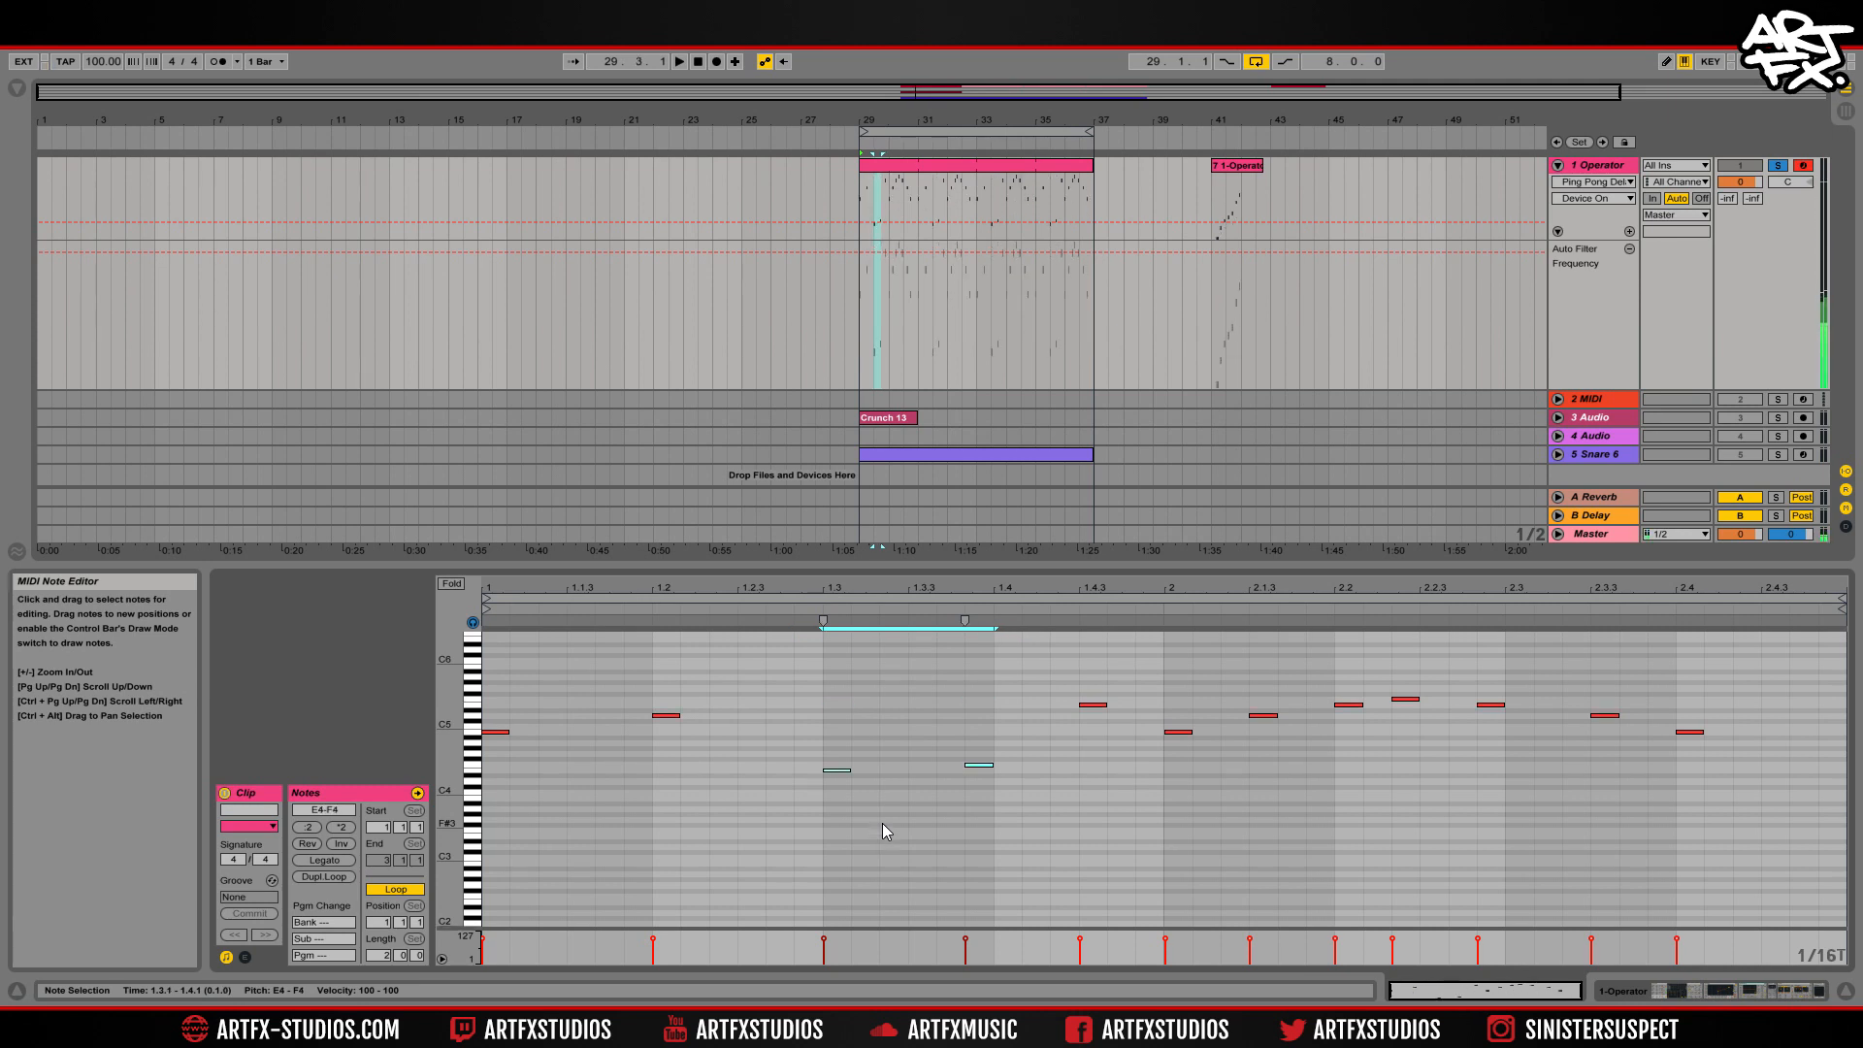
key("shift+Up")
key("shift+Up")
key("shift+Down")
key("shift+Down")
key("shift+Up")
Narrow the note grid to 1/64T and try lengthening and shortening the two selected notes.
key("ctrl+1")
key("ctrl+1")
key("shift+Right")
key("shift+Right")
key("shift+Right")
key("shift+Right")
key("shift+Right")
key("shift+Left")
key("shift+Left")
key("shift+Left")
key("shift+Left")
key("shift+Left")
key("shift+Left")
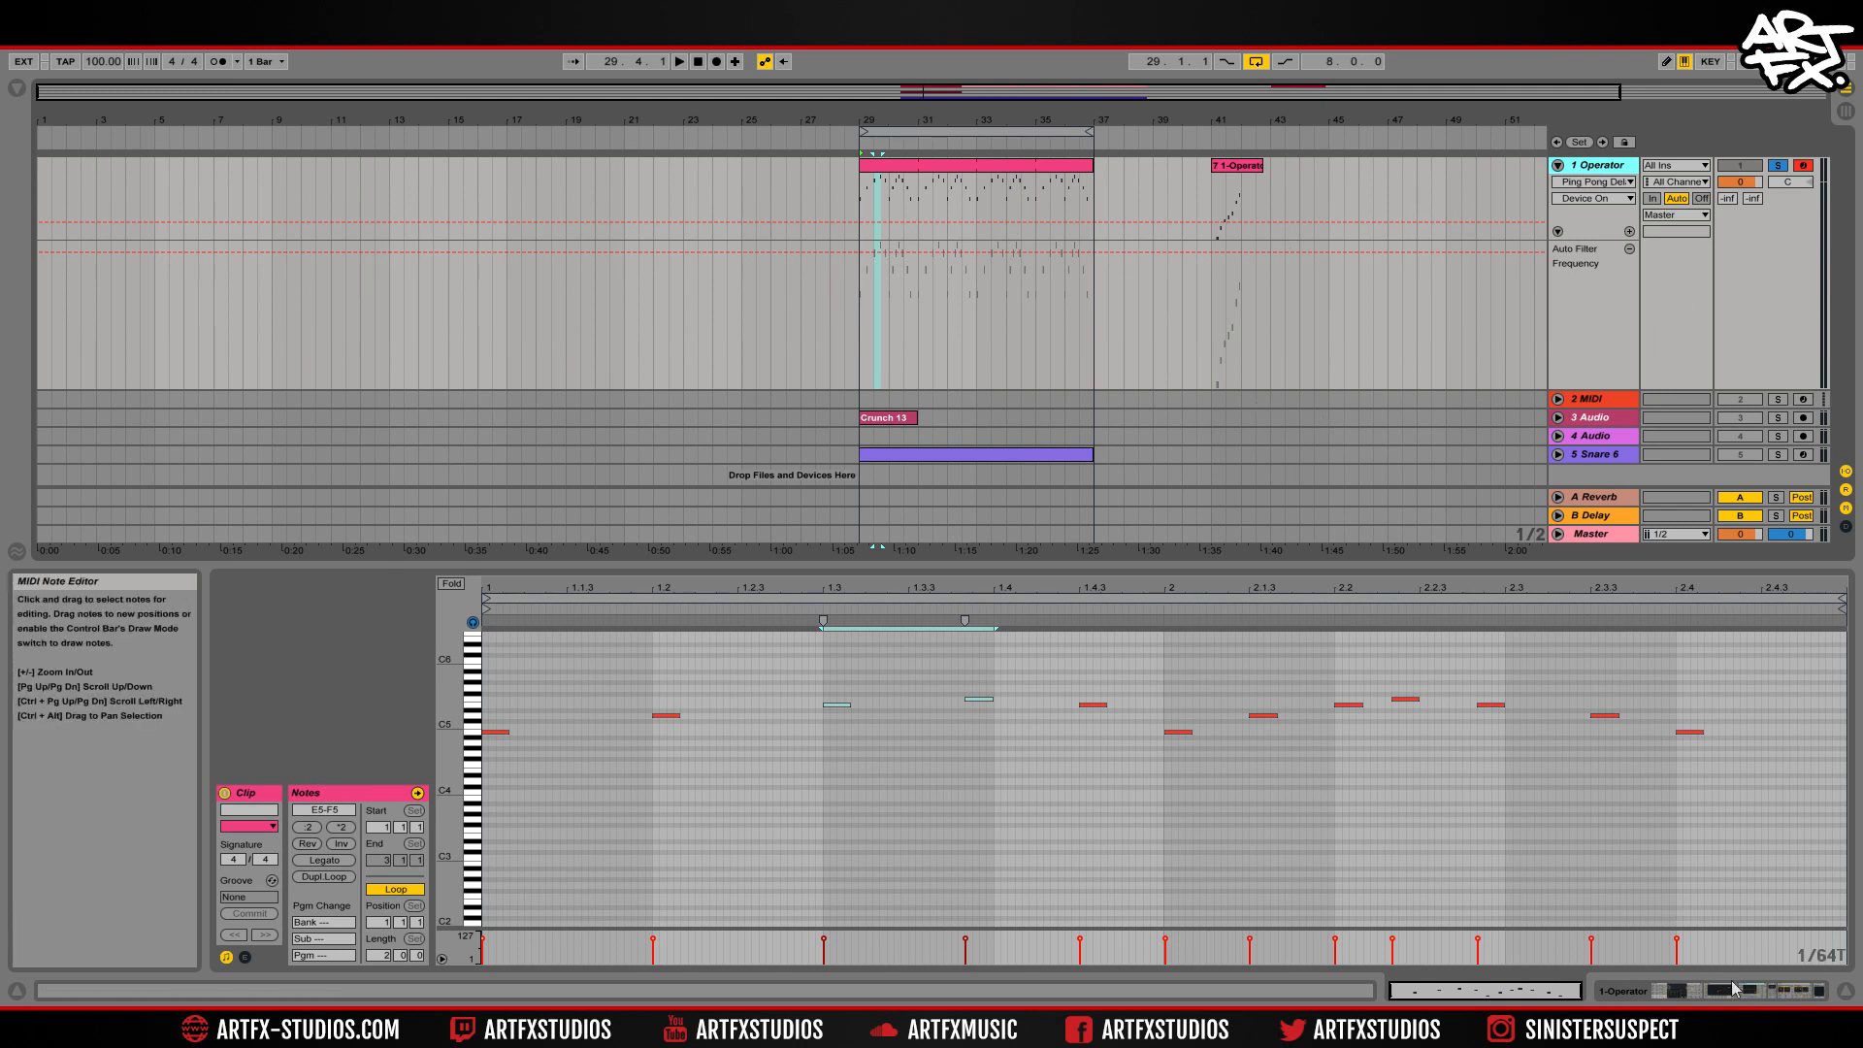
Return to the Operator track's device chain and show the Auto Filter's Frequency automation on the track.
key("shift+Tab")
left_click(1543, 805)
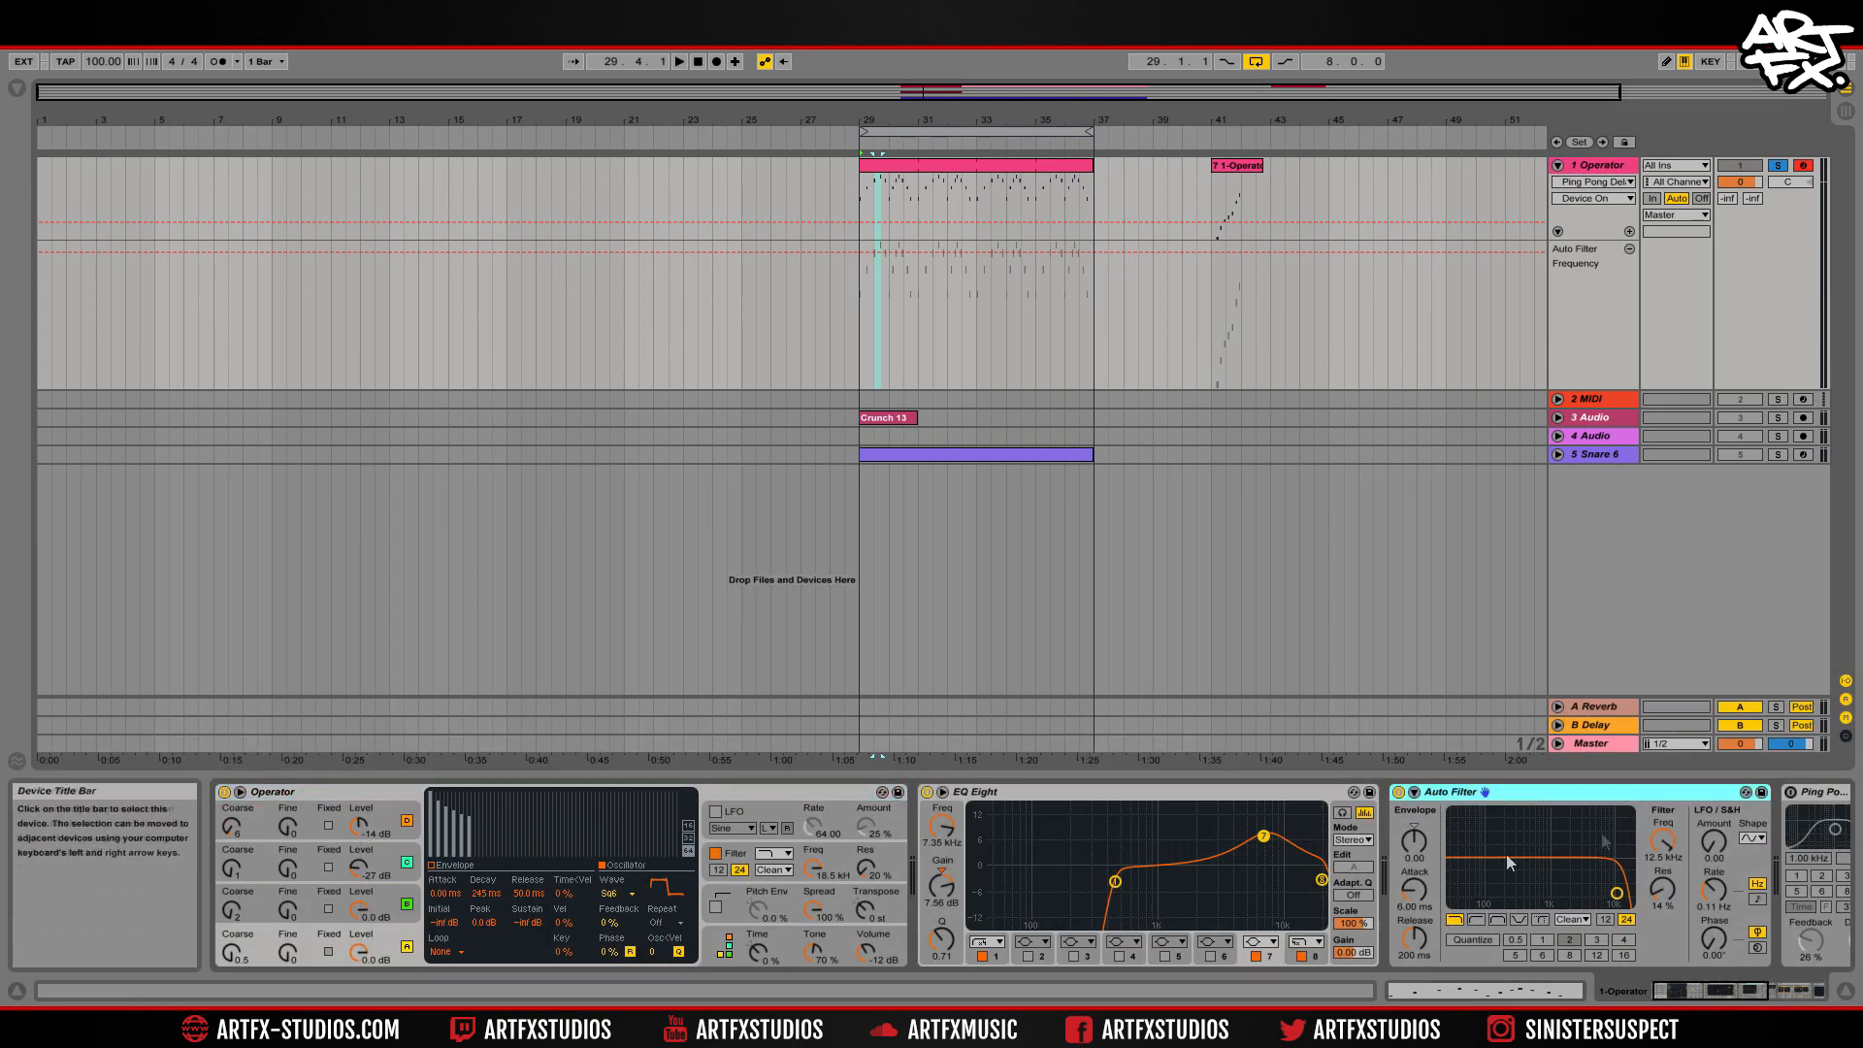
left_click(1663, 842)
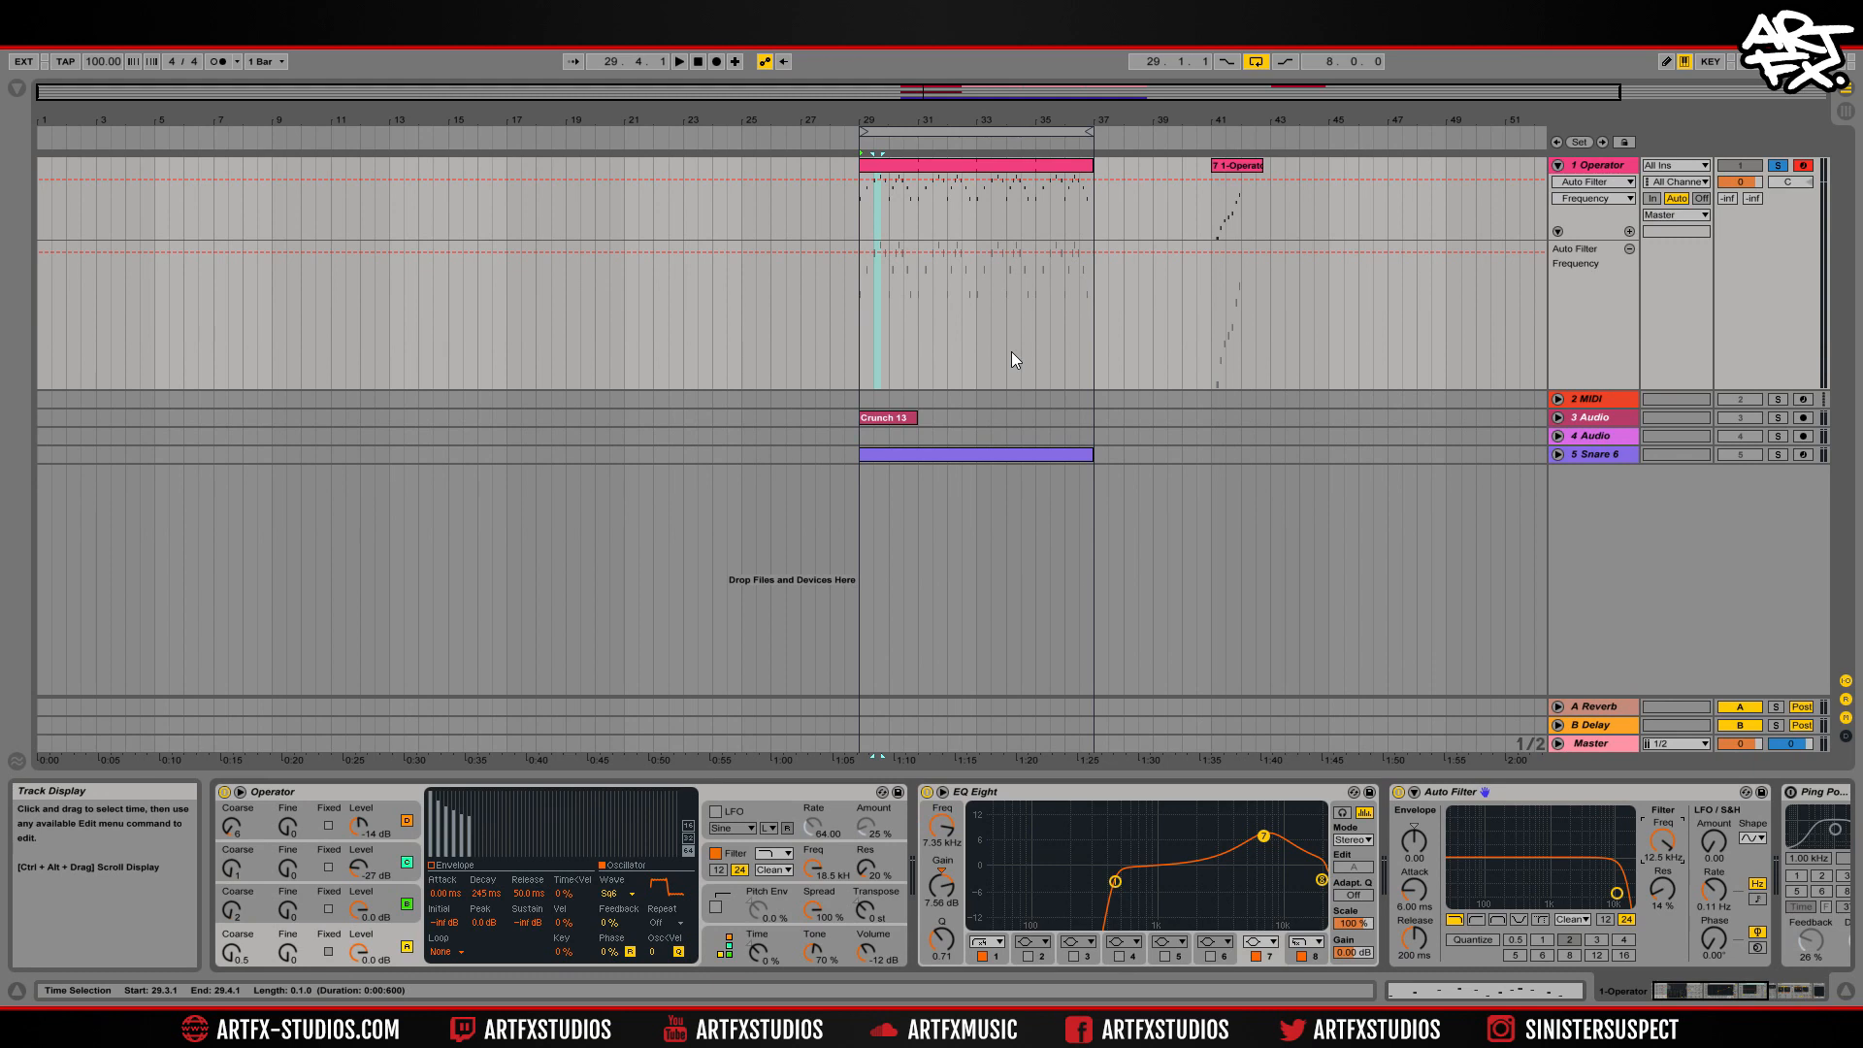
Draw a rising Auto Filter Frequency automation across the clip from bar 29 to 37 in grid steps, and redraw it freehand with snapping off.
key("b")
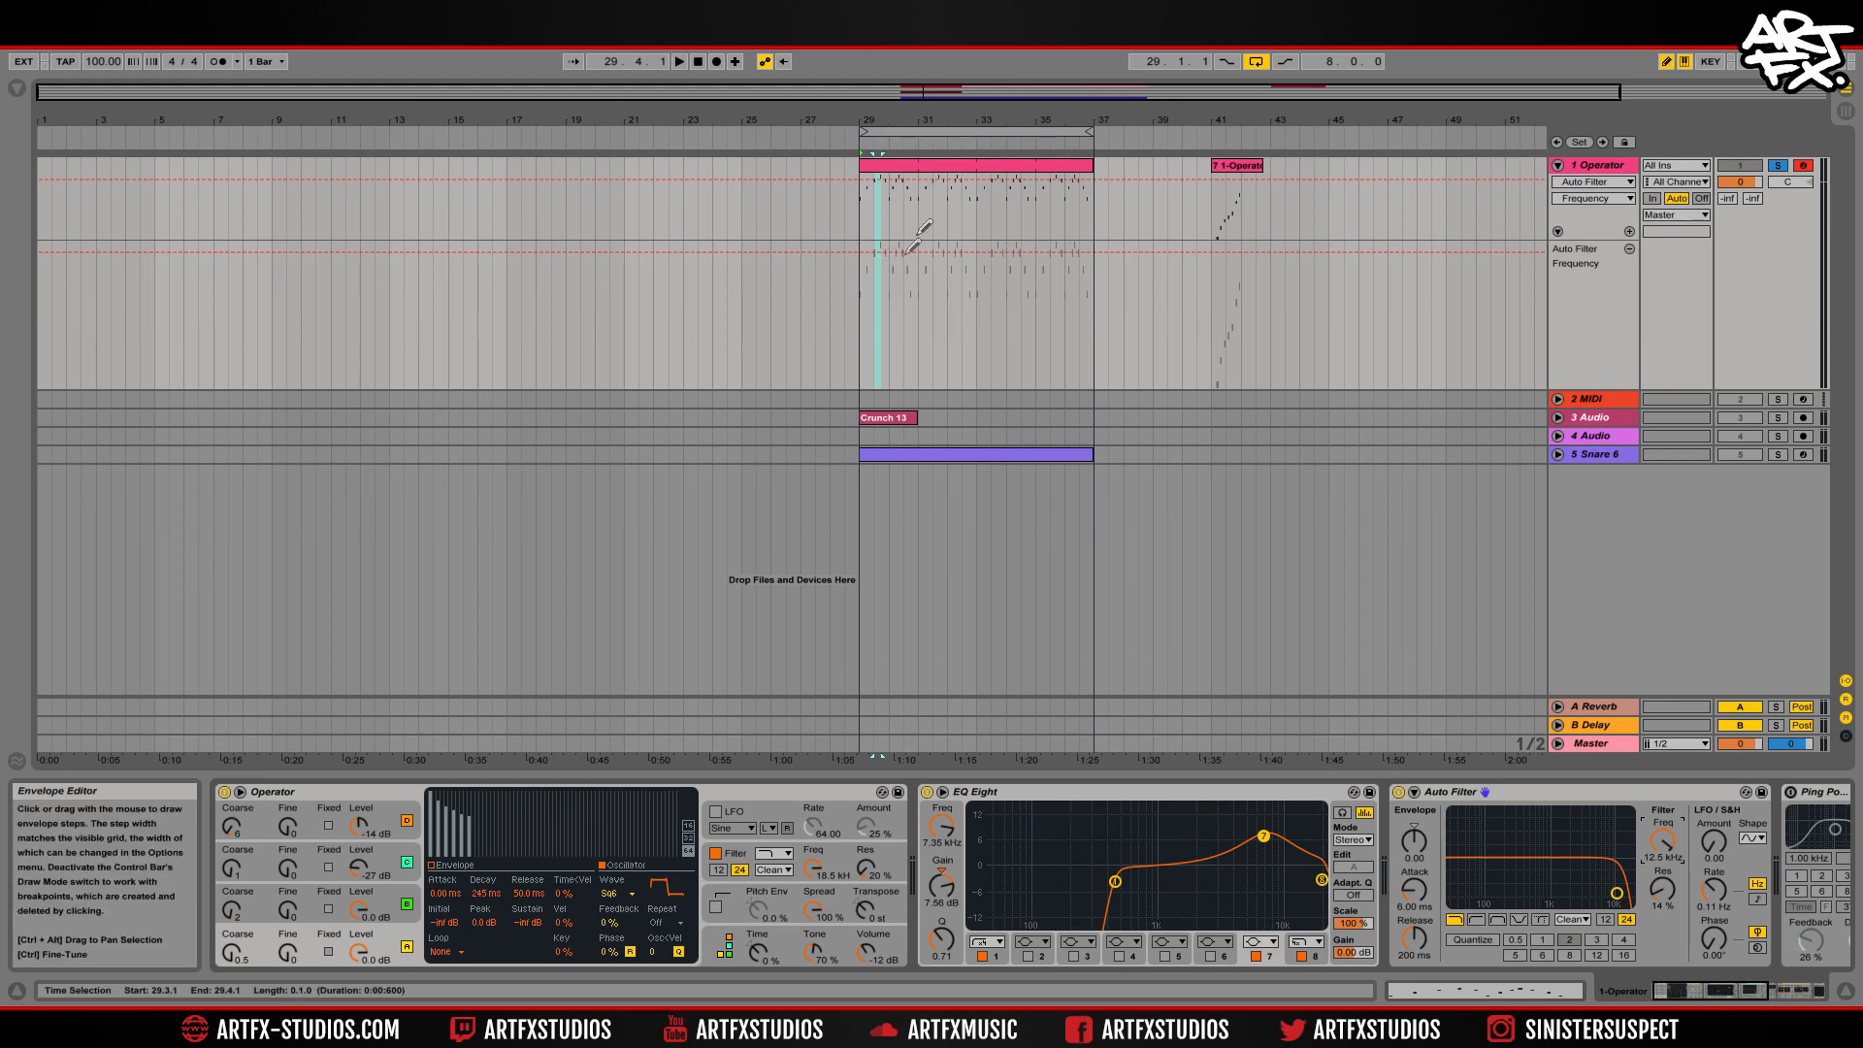
left_click_drag(867, 370, 1095, 254)
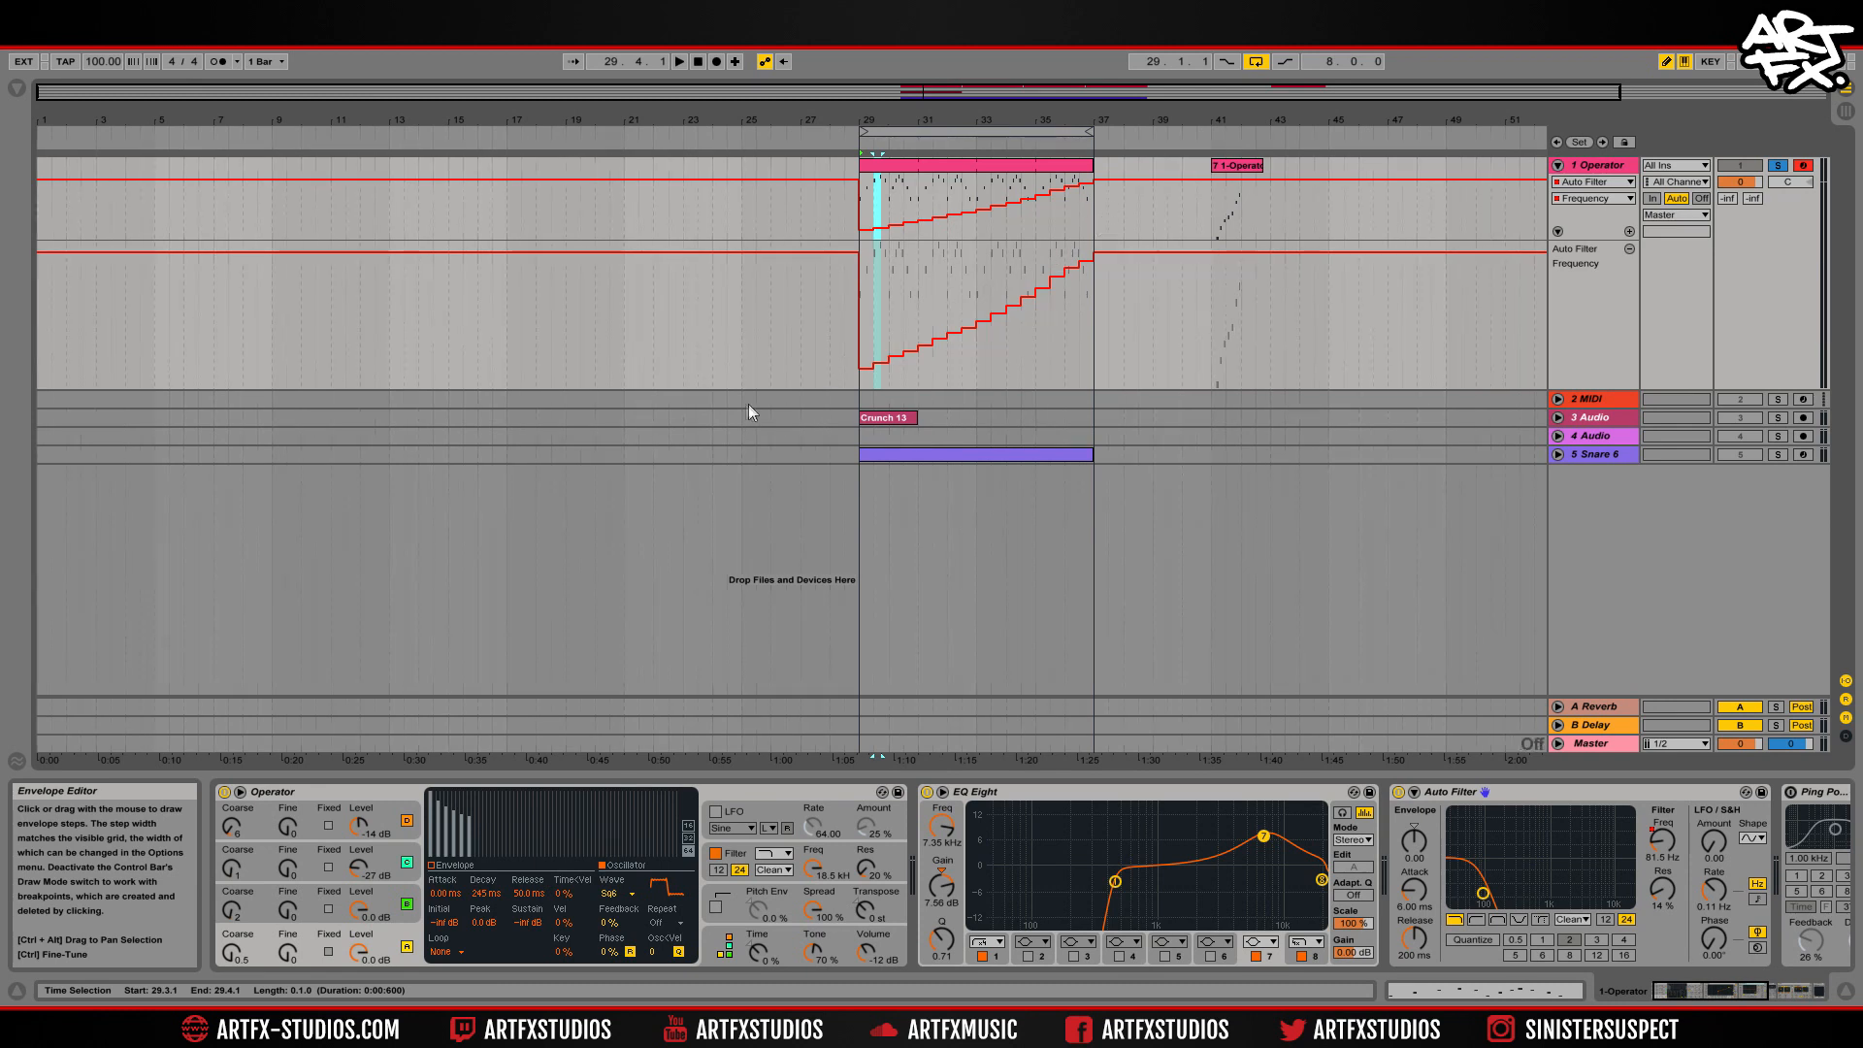
left_click_drag(864, 364, 1104, 251)
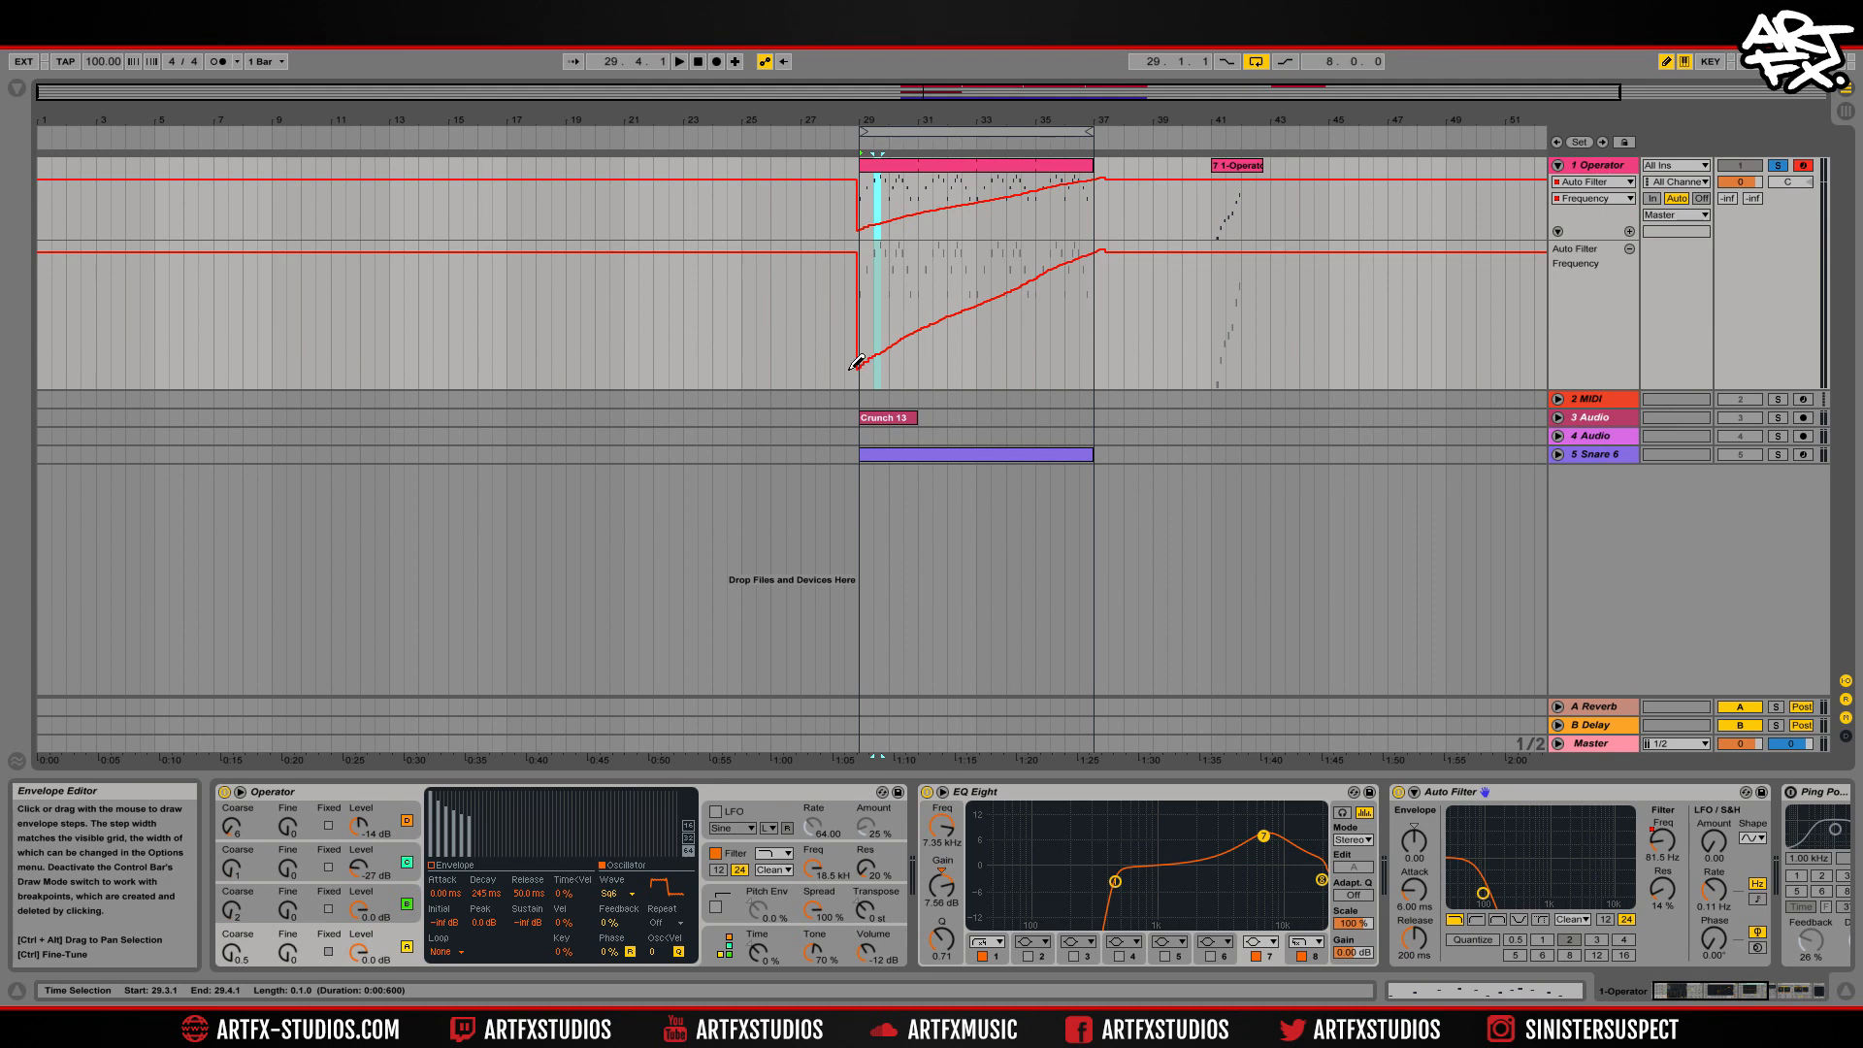
mouse_move(854, 366)
left_mouse_down()
mouse_move(1007, 273)
mouse_move(1123, 248)
left_mouse_up()
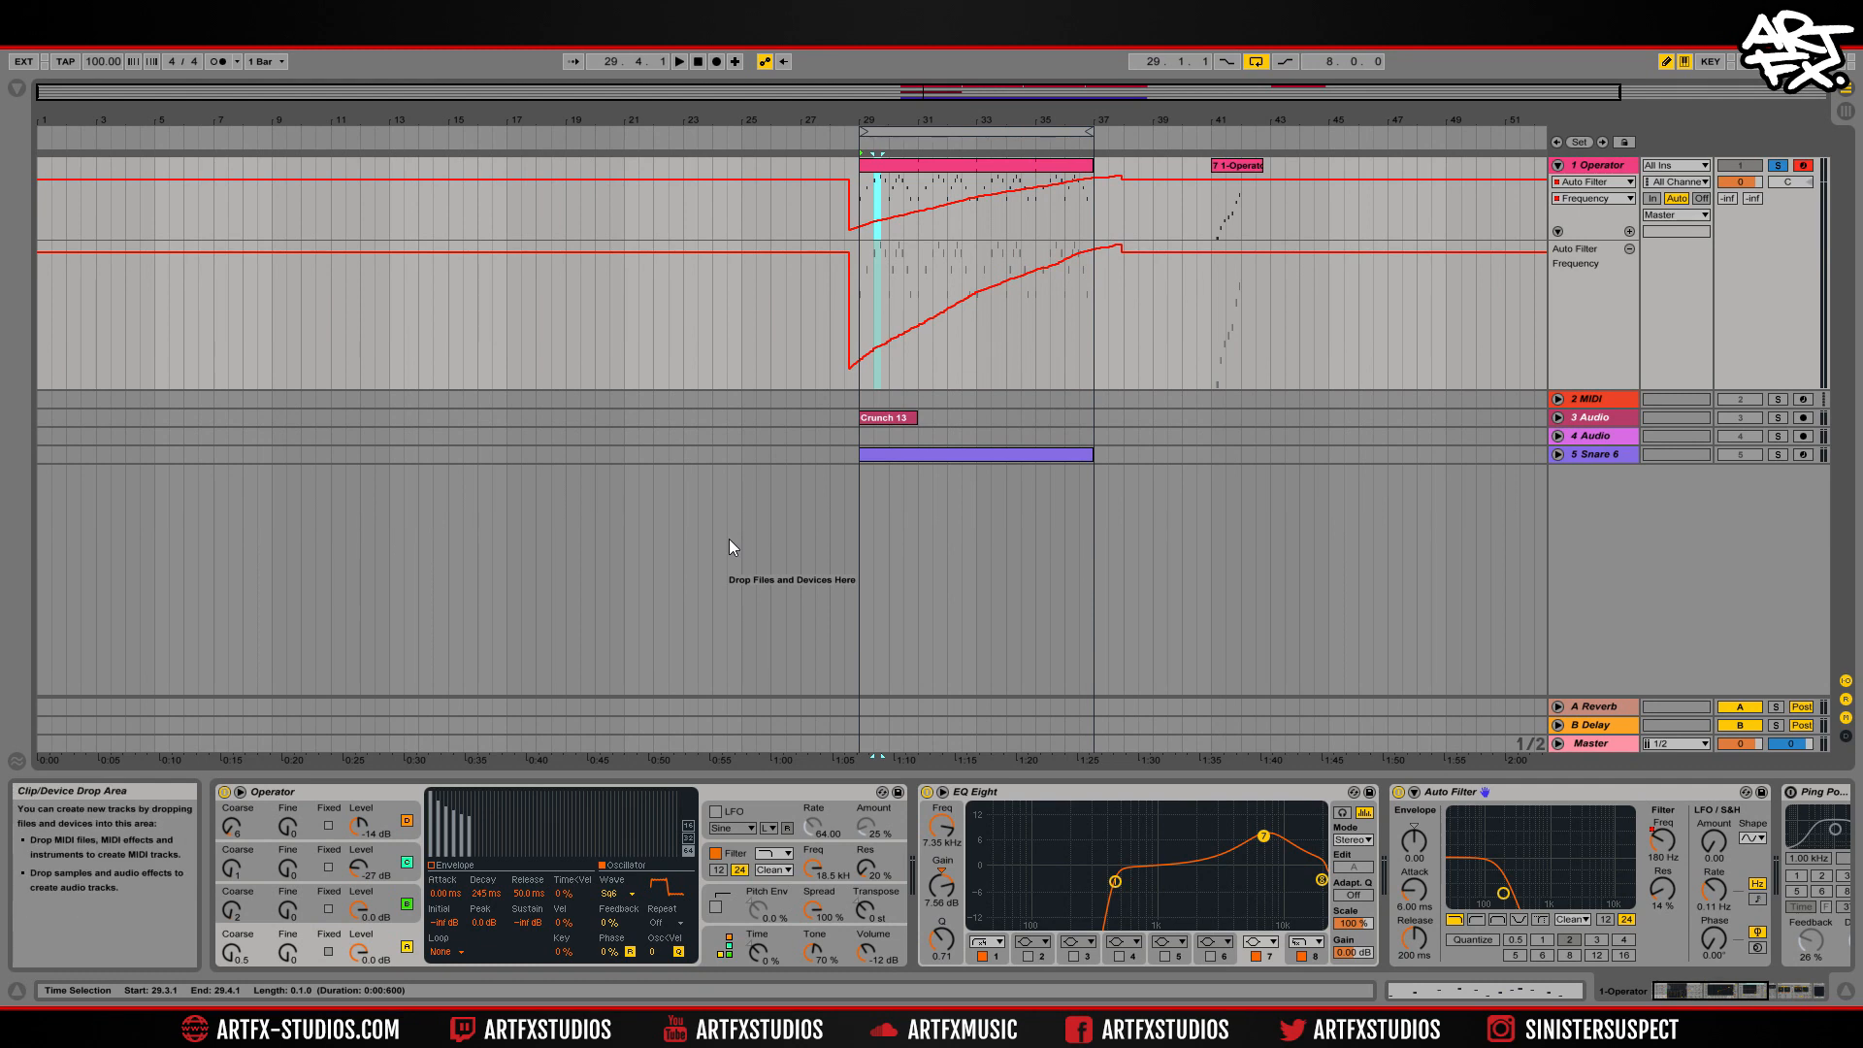
Play back the drawn filter sweep and delete the Auto Filter's Frequency automation on the Operator track.
key("space")
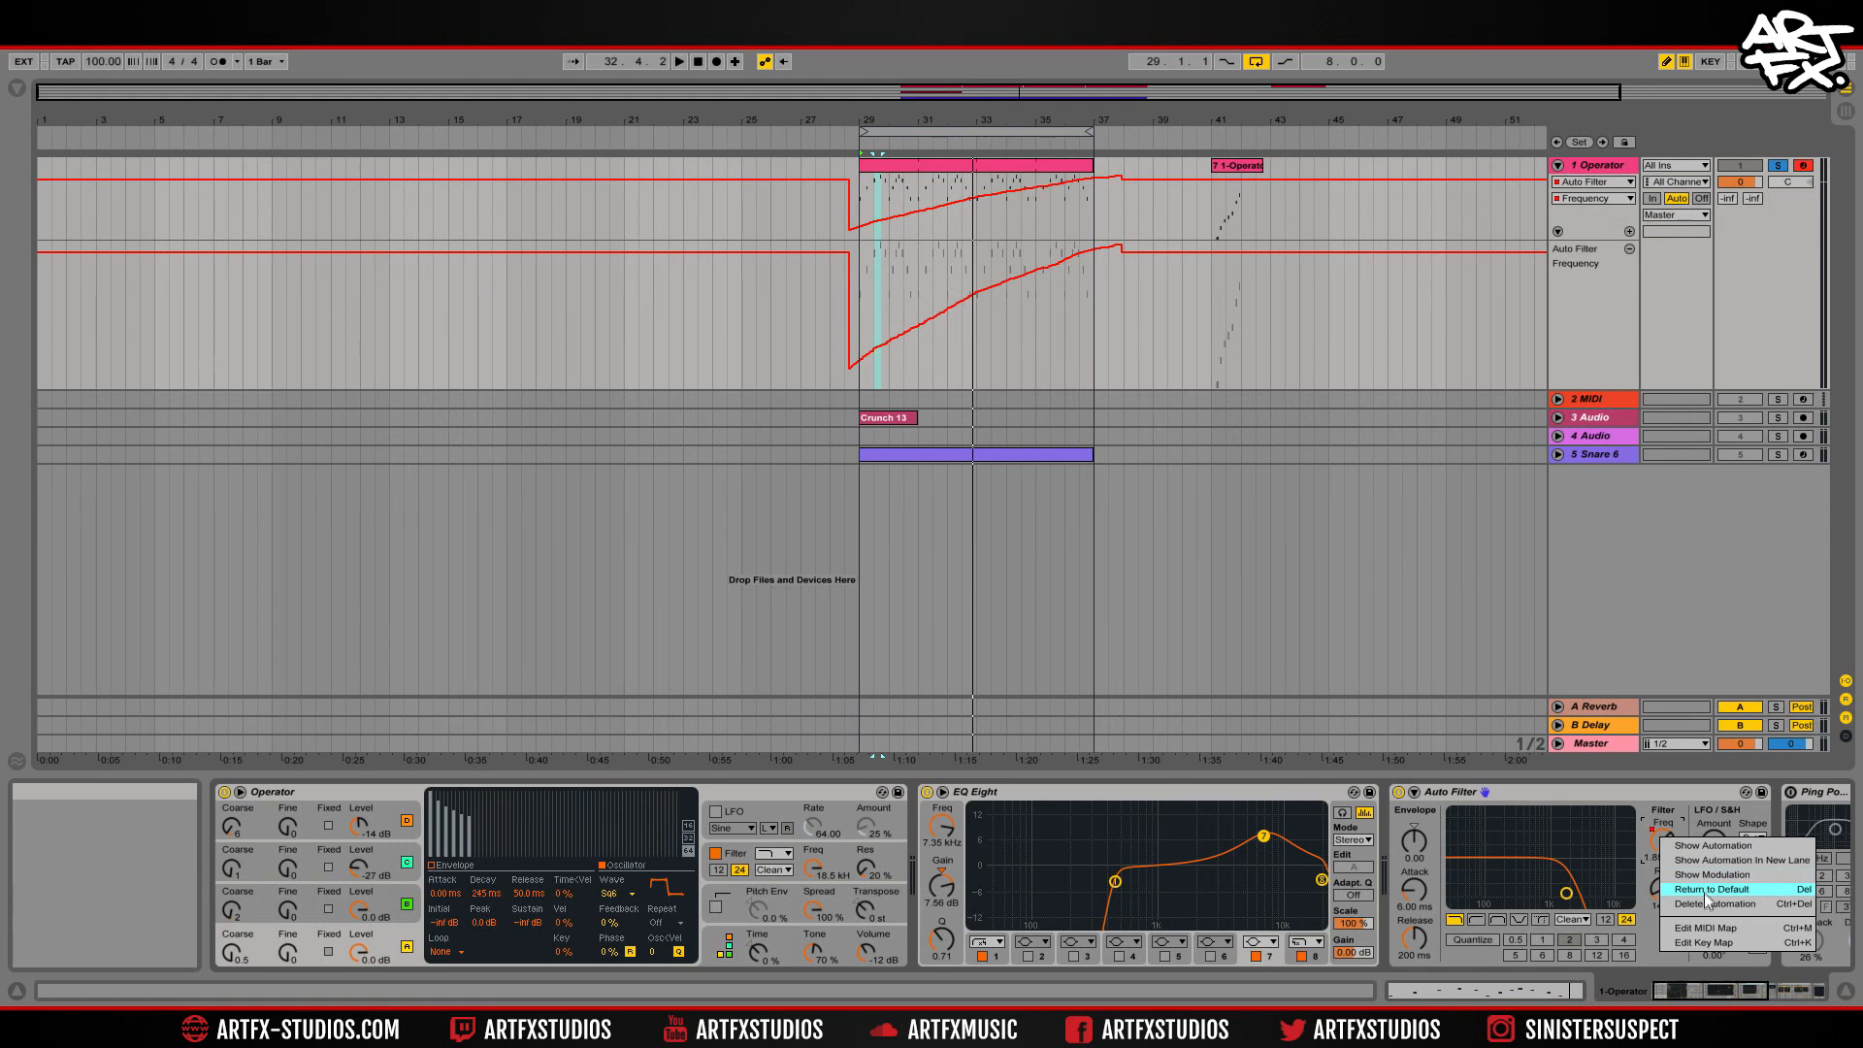
left_click(1710, 904)
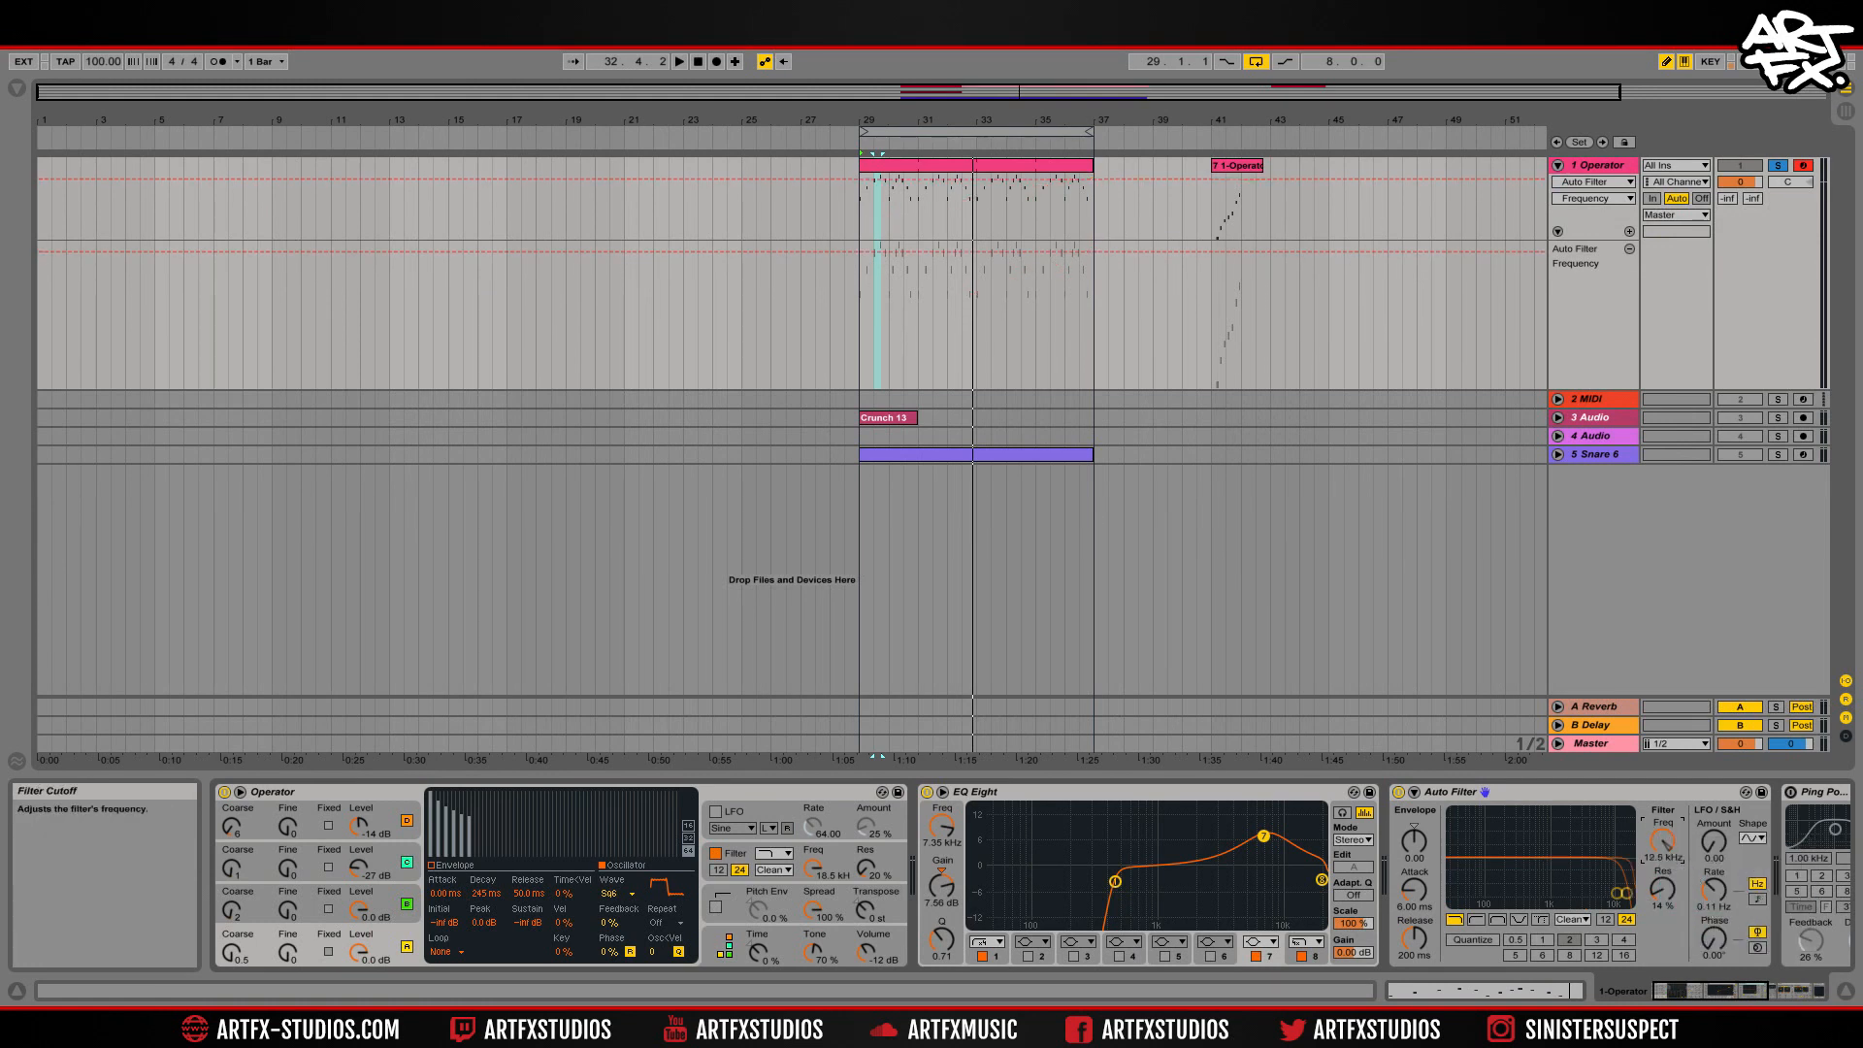
Try lowering the Auto Filter cutoff to 140 Hz and drawing a single raised Frequency automation step at bar 37, and undo it.
left_click_drag(1664, 840, 1664, 912)
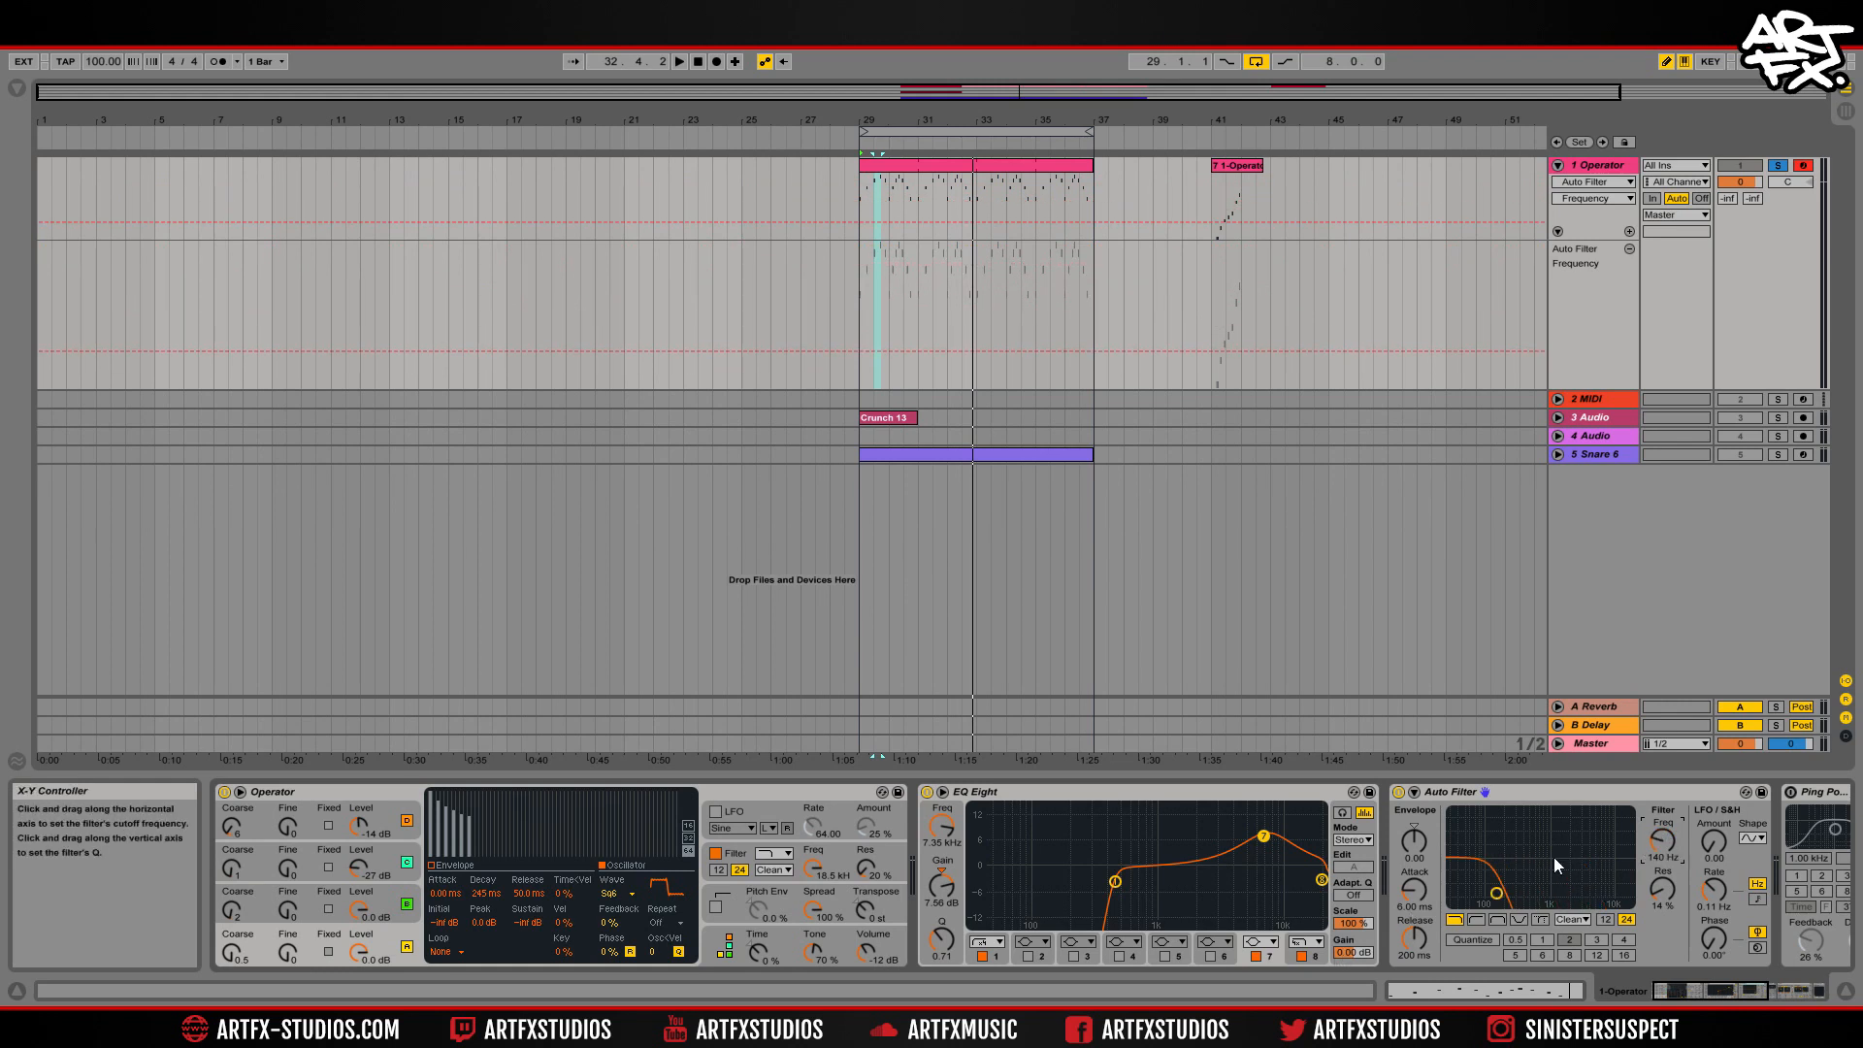
left_click(1100, 260)
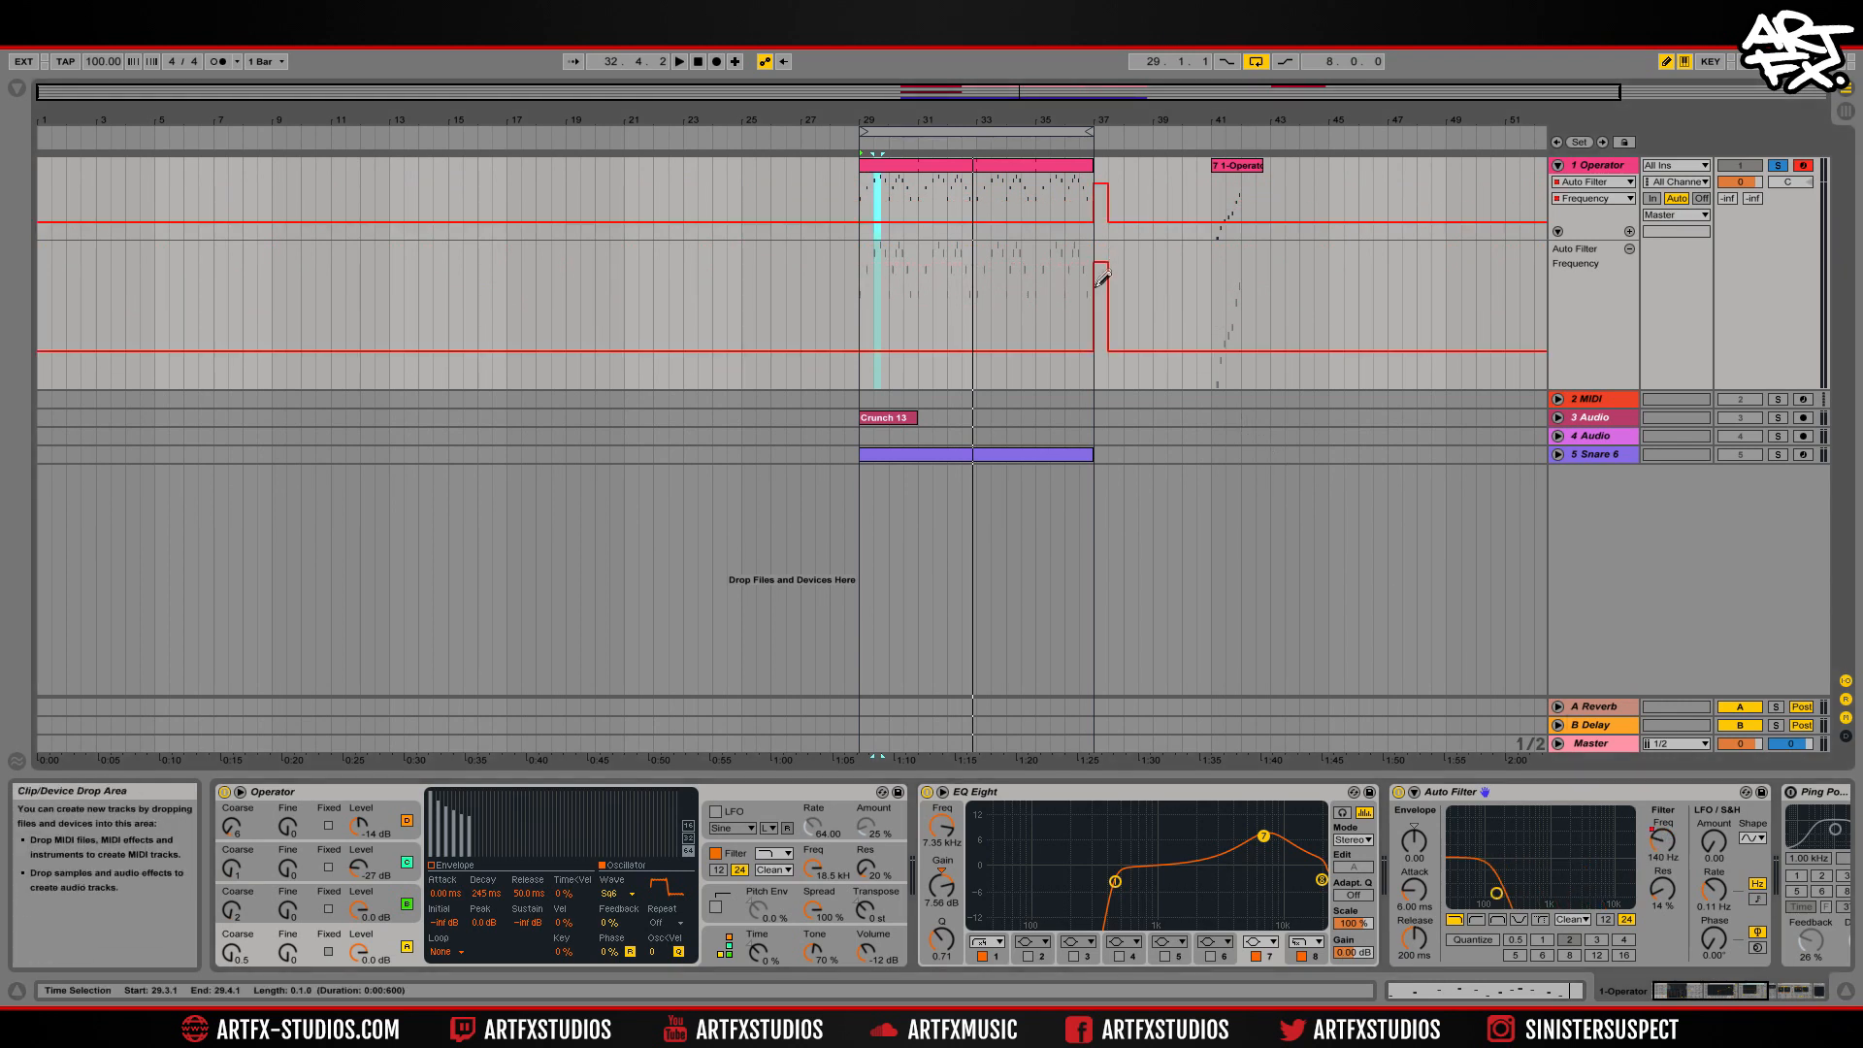
key("ctrl+z")
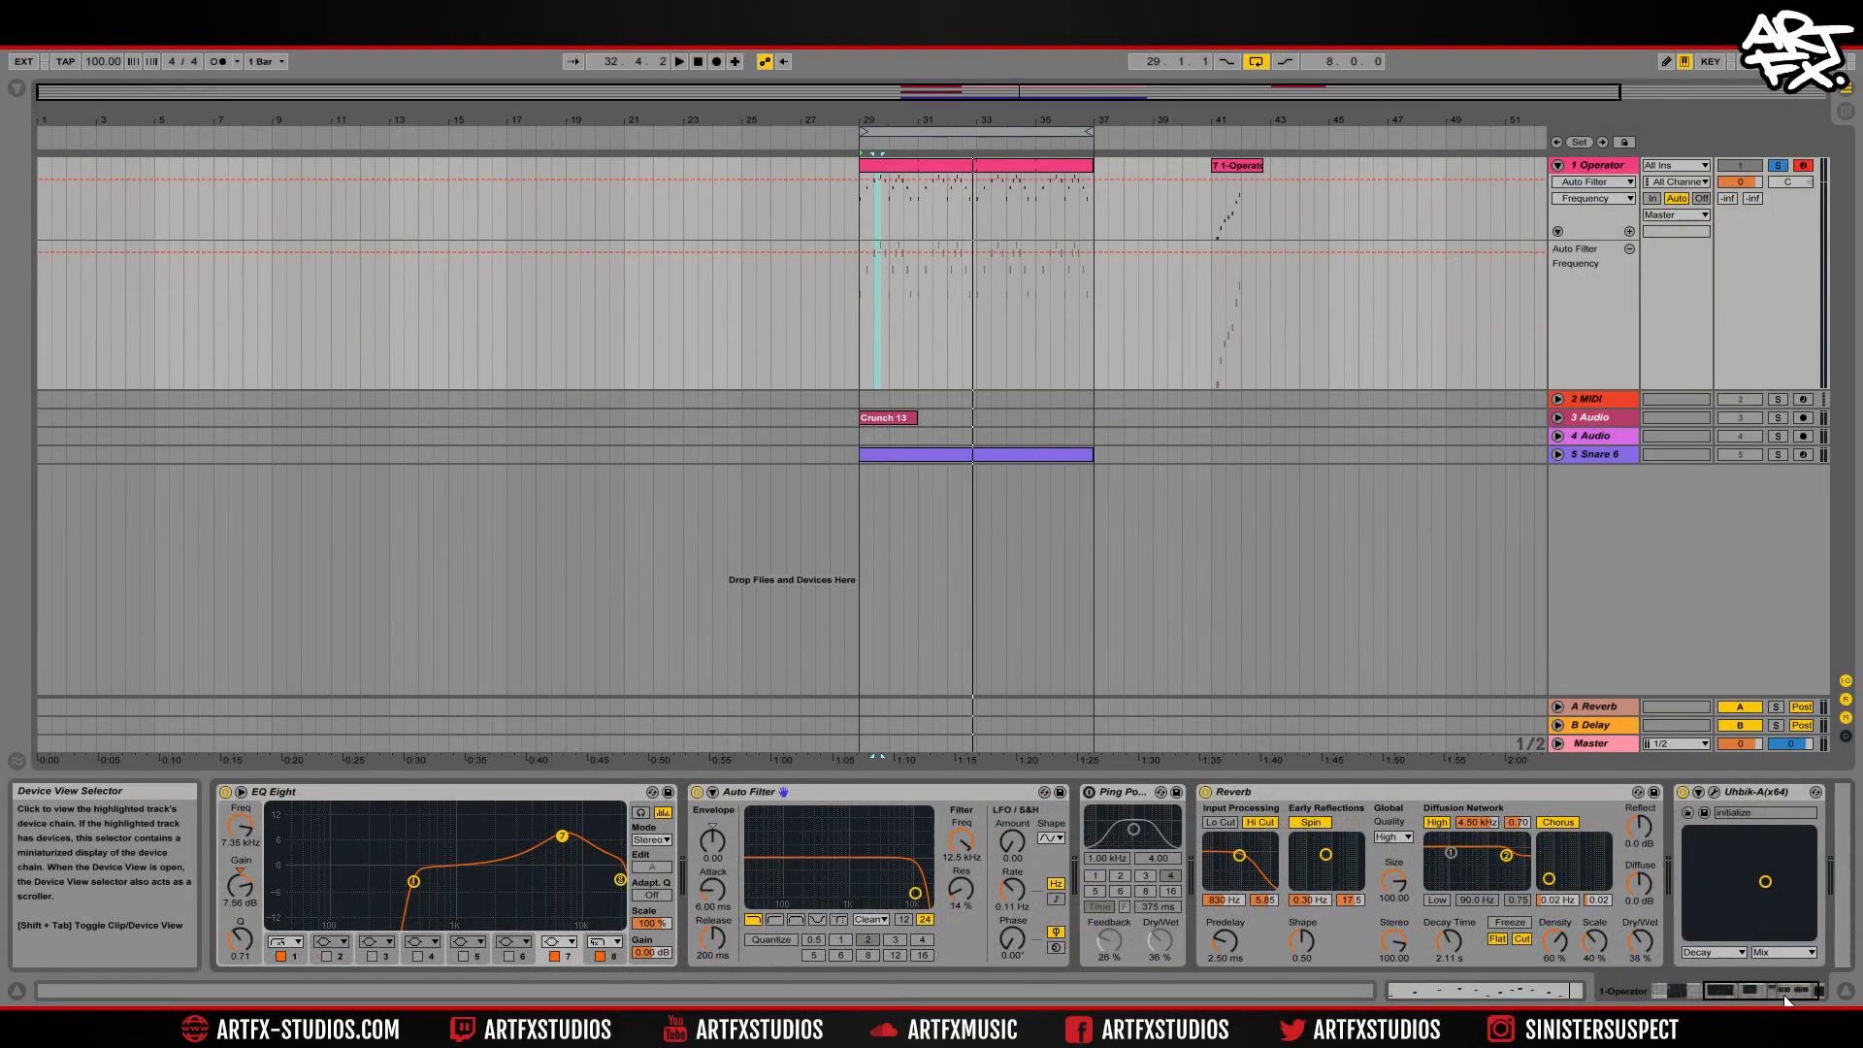
Turn on the Ping Pong Delay in the Operator track's device chain and change its delay-time transition mode.
right_click(1114, 792)
left_click(1151, 765)
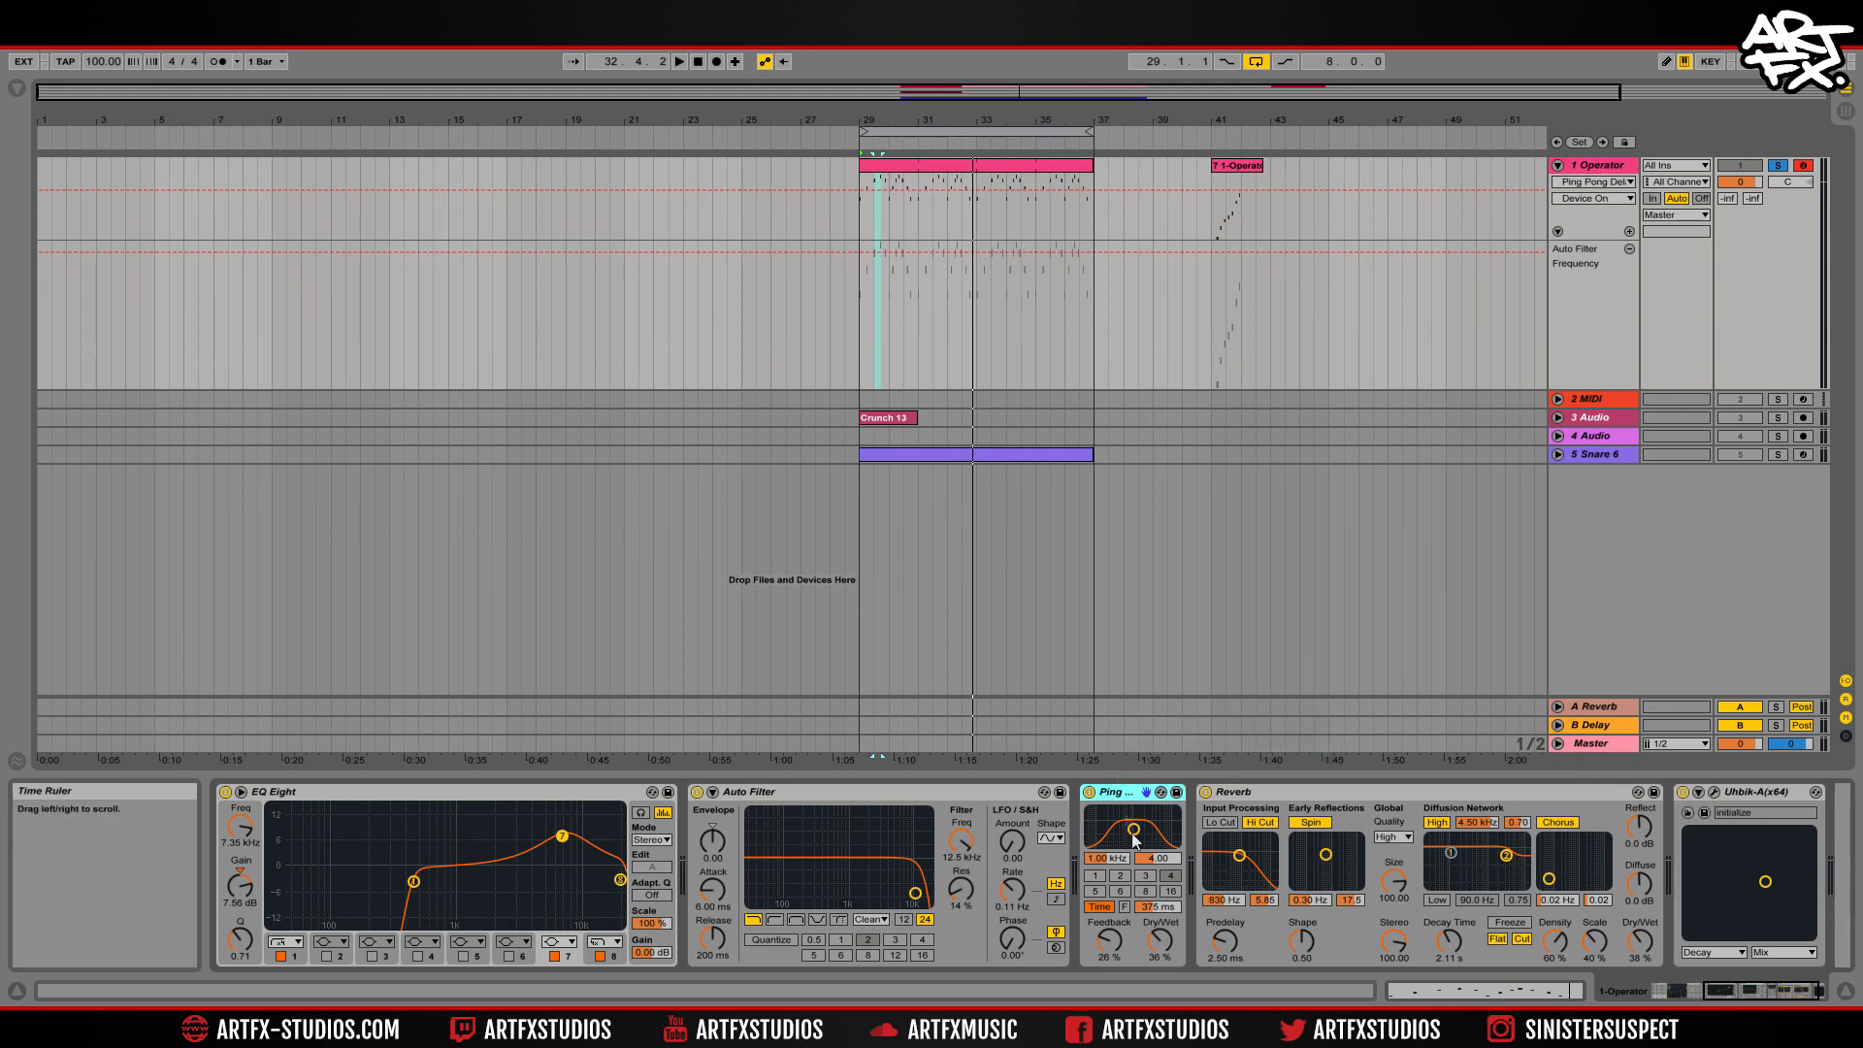
right_click(1122, 794)
left_click(1164, 771)
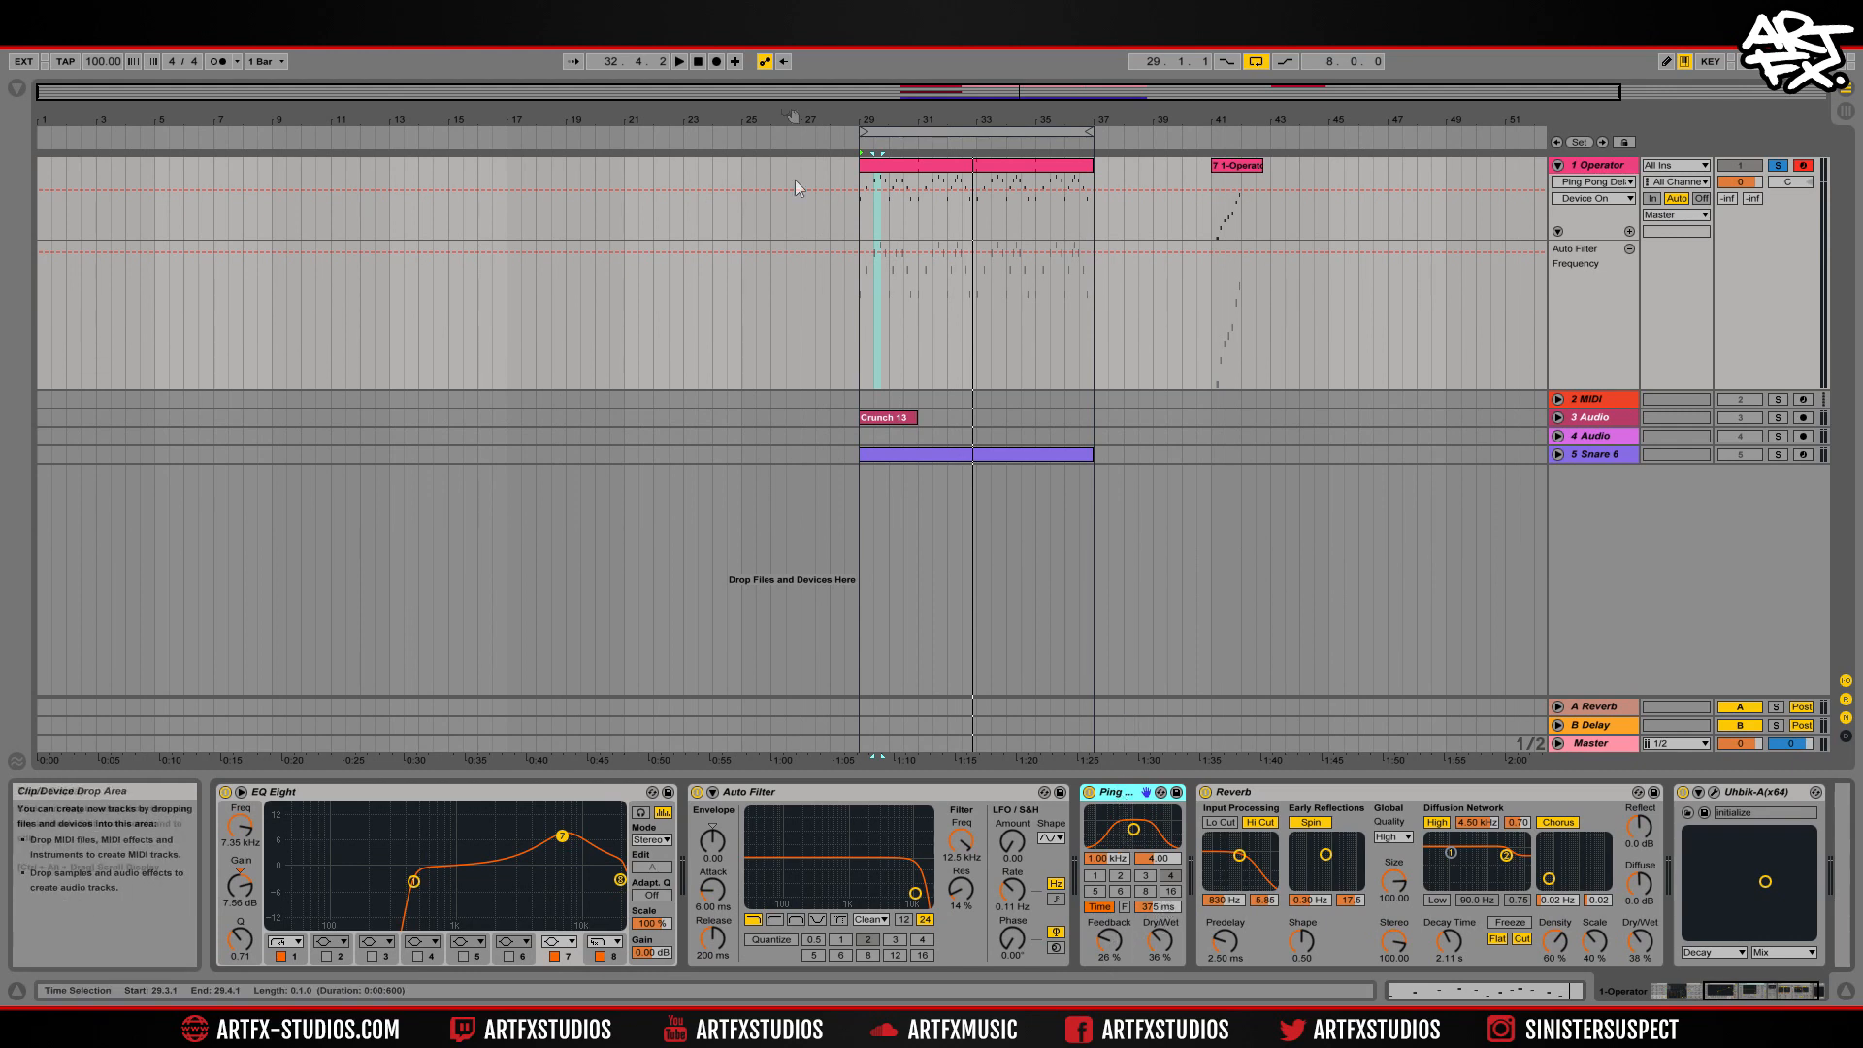
Play the Operator clip from bar 29 while sweeping the Ping Pong Delay's time, ending at 305 ms.
left_click(863, 225)
key("space")
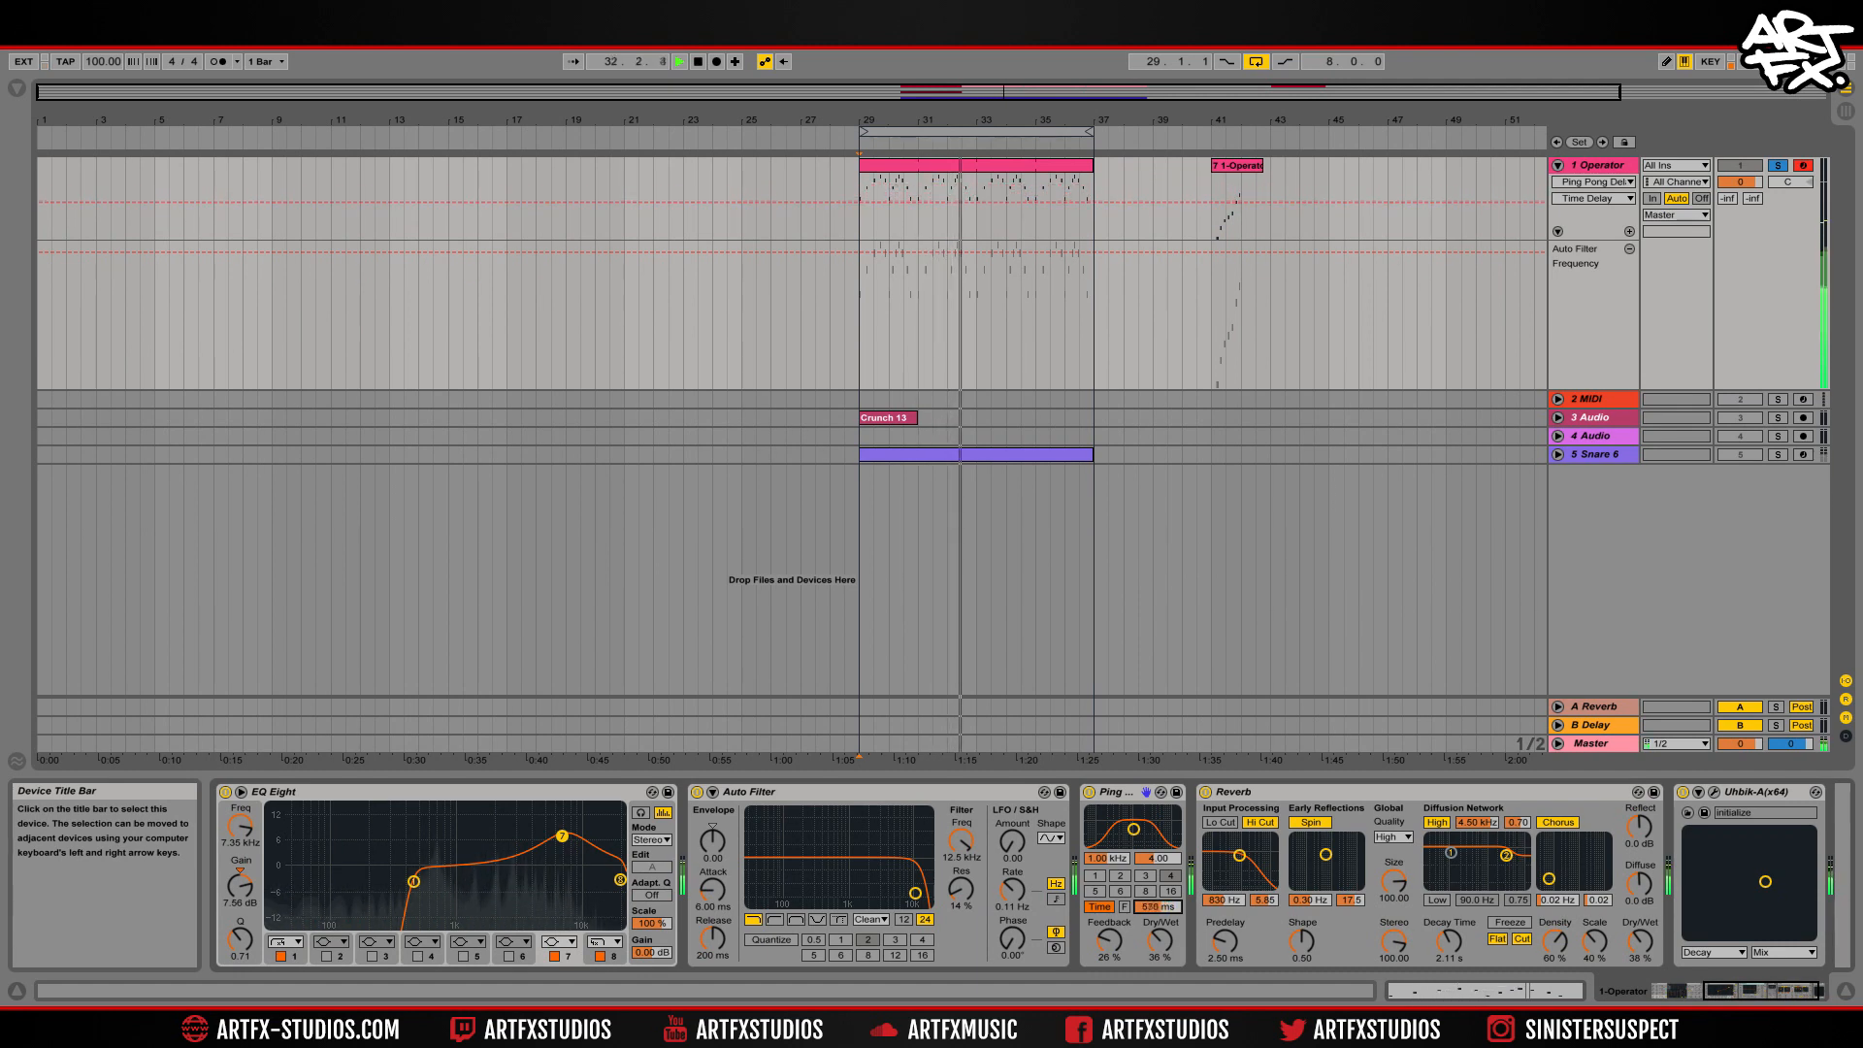
key("space")
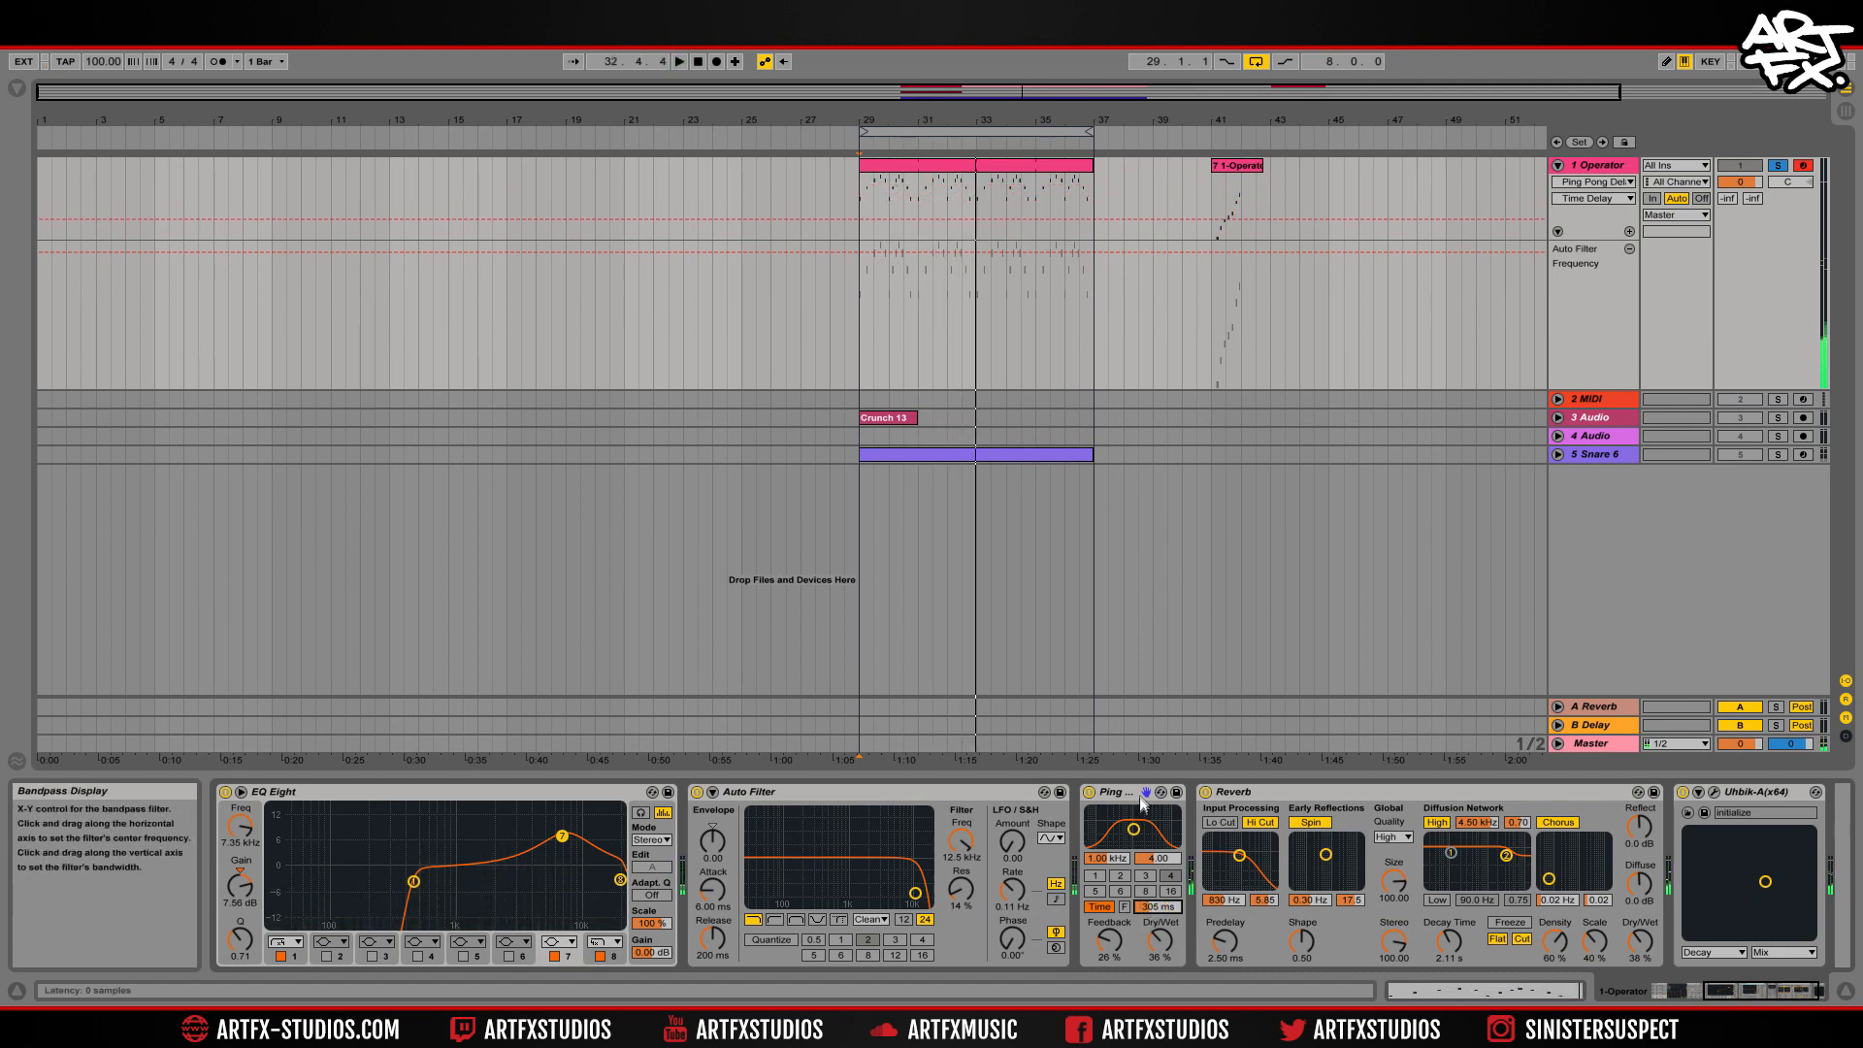
Set the Ping Pong Delay's transition mode to Repitch, and switch it to Jump.
right_click(1115, 802)
left_click(1154, 753)
right_click(1125, 798)
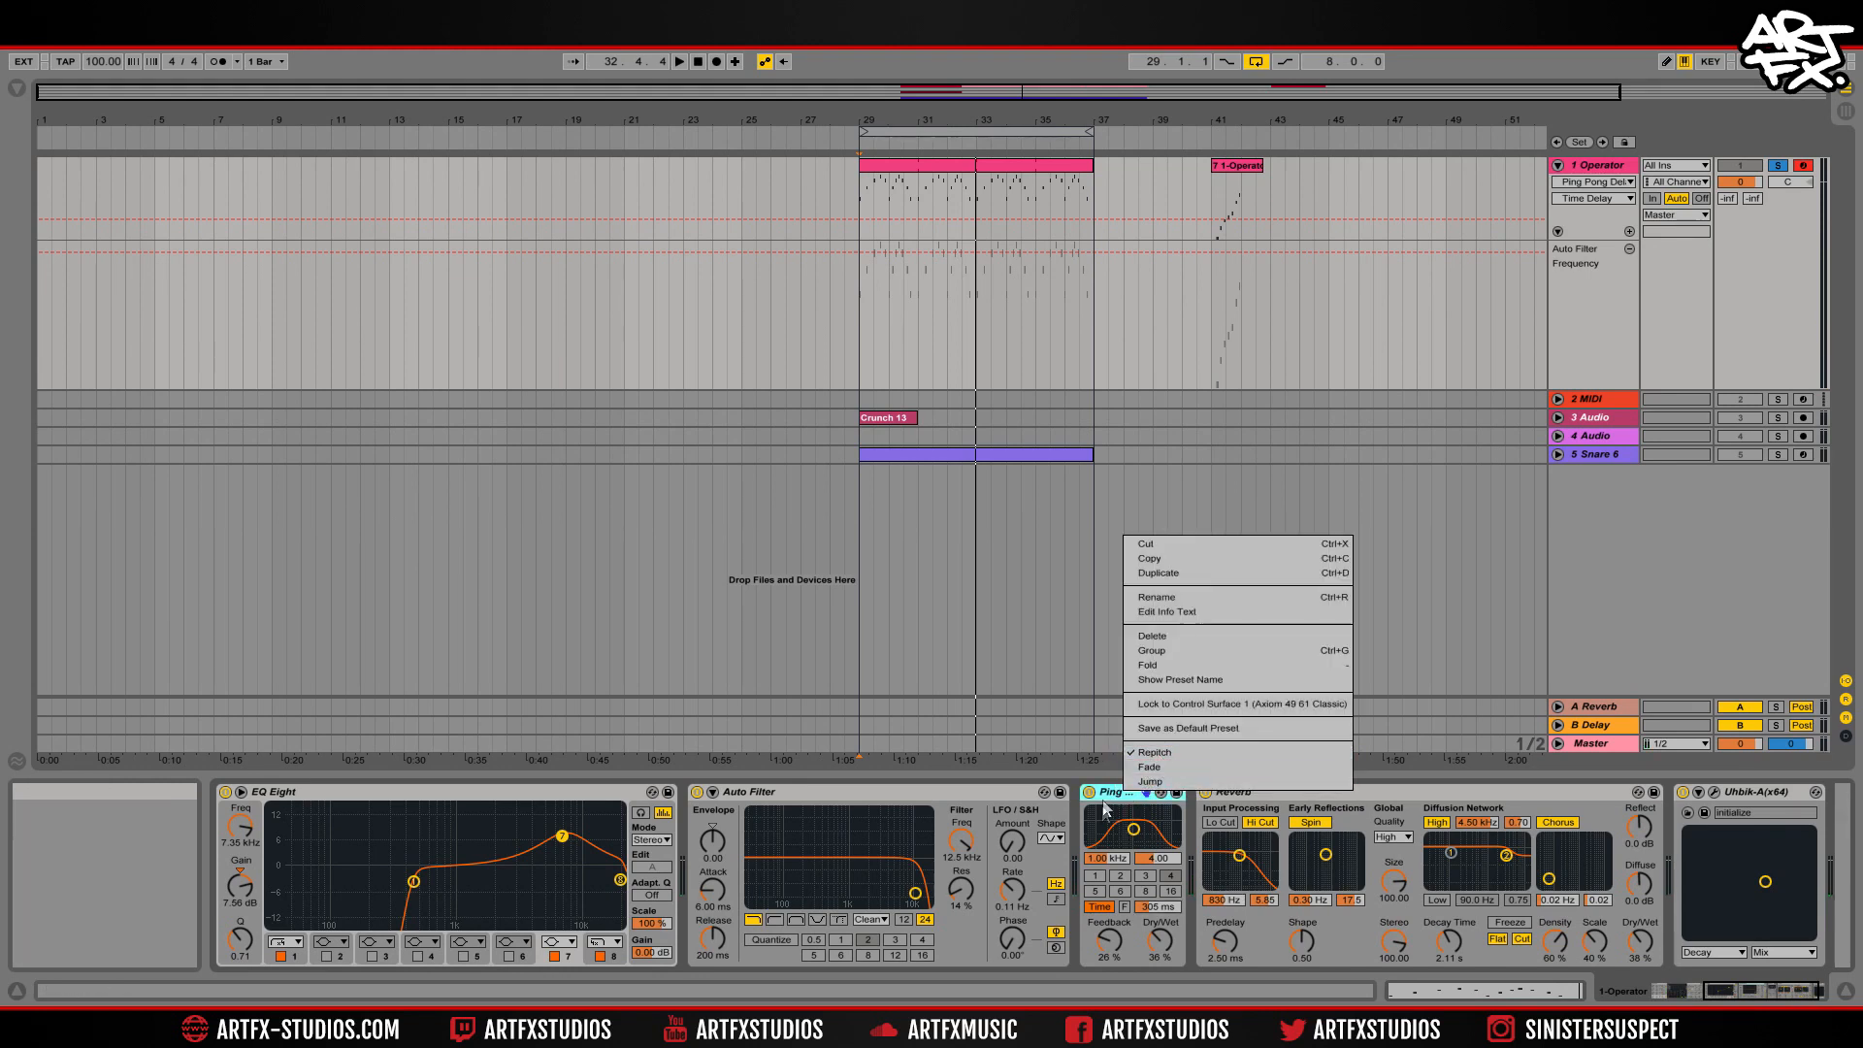
right_click(1110, 796)
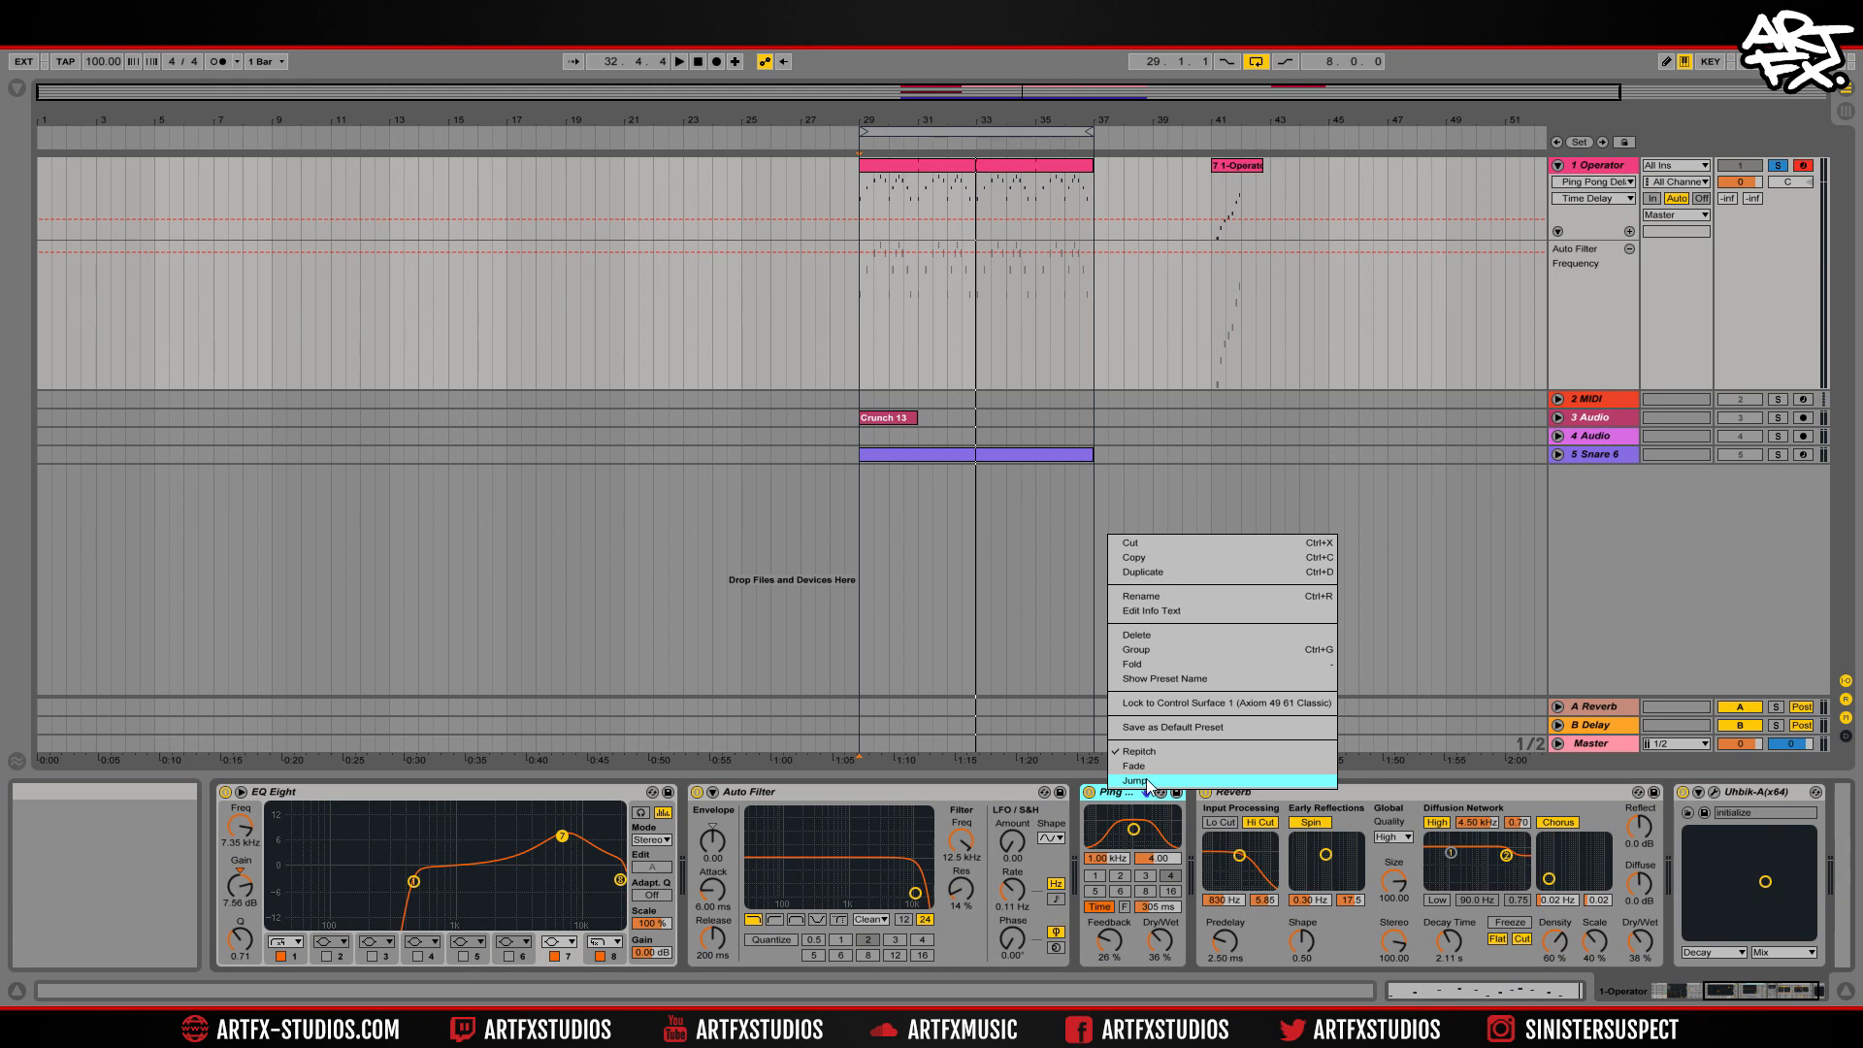
left_click(1145, 781)
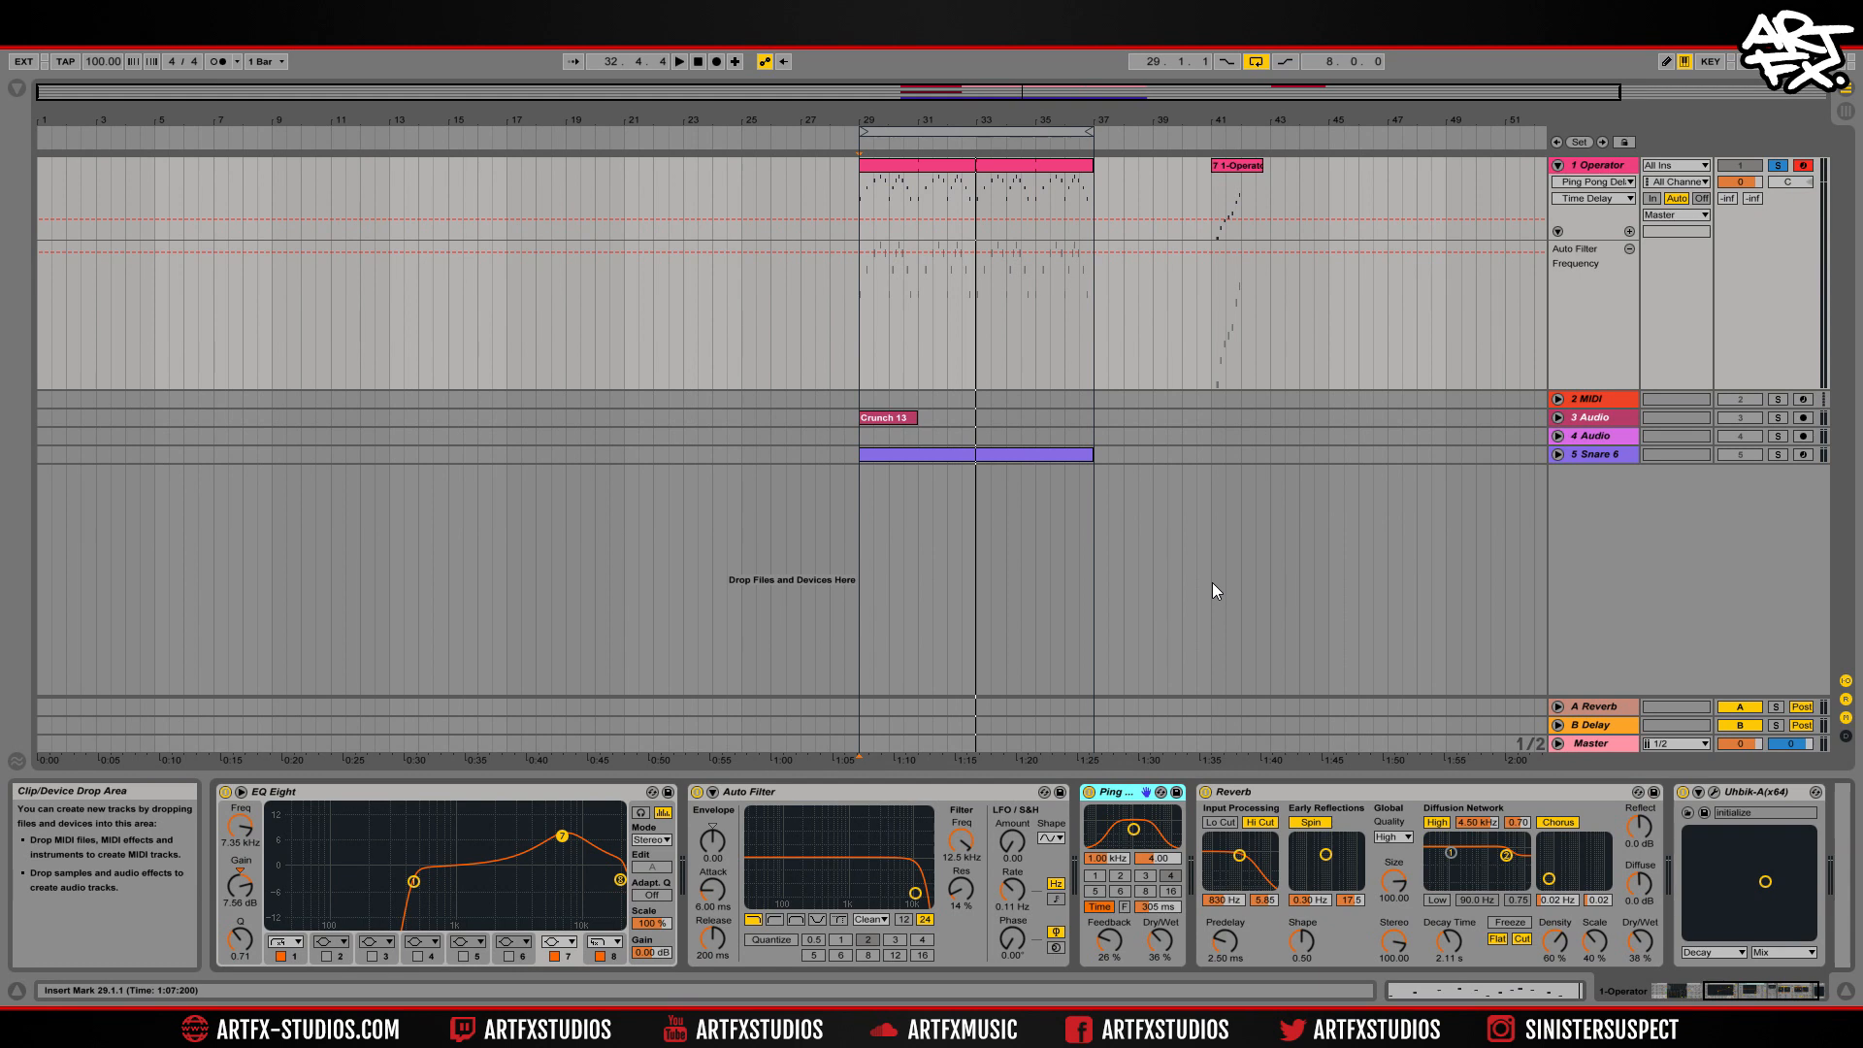
Play the loop while sweeping the Ping Pong Delay's time to 547 ms with Dry/Wet at 50 %, and turn the delay off.
key("space")
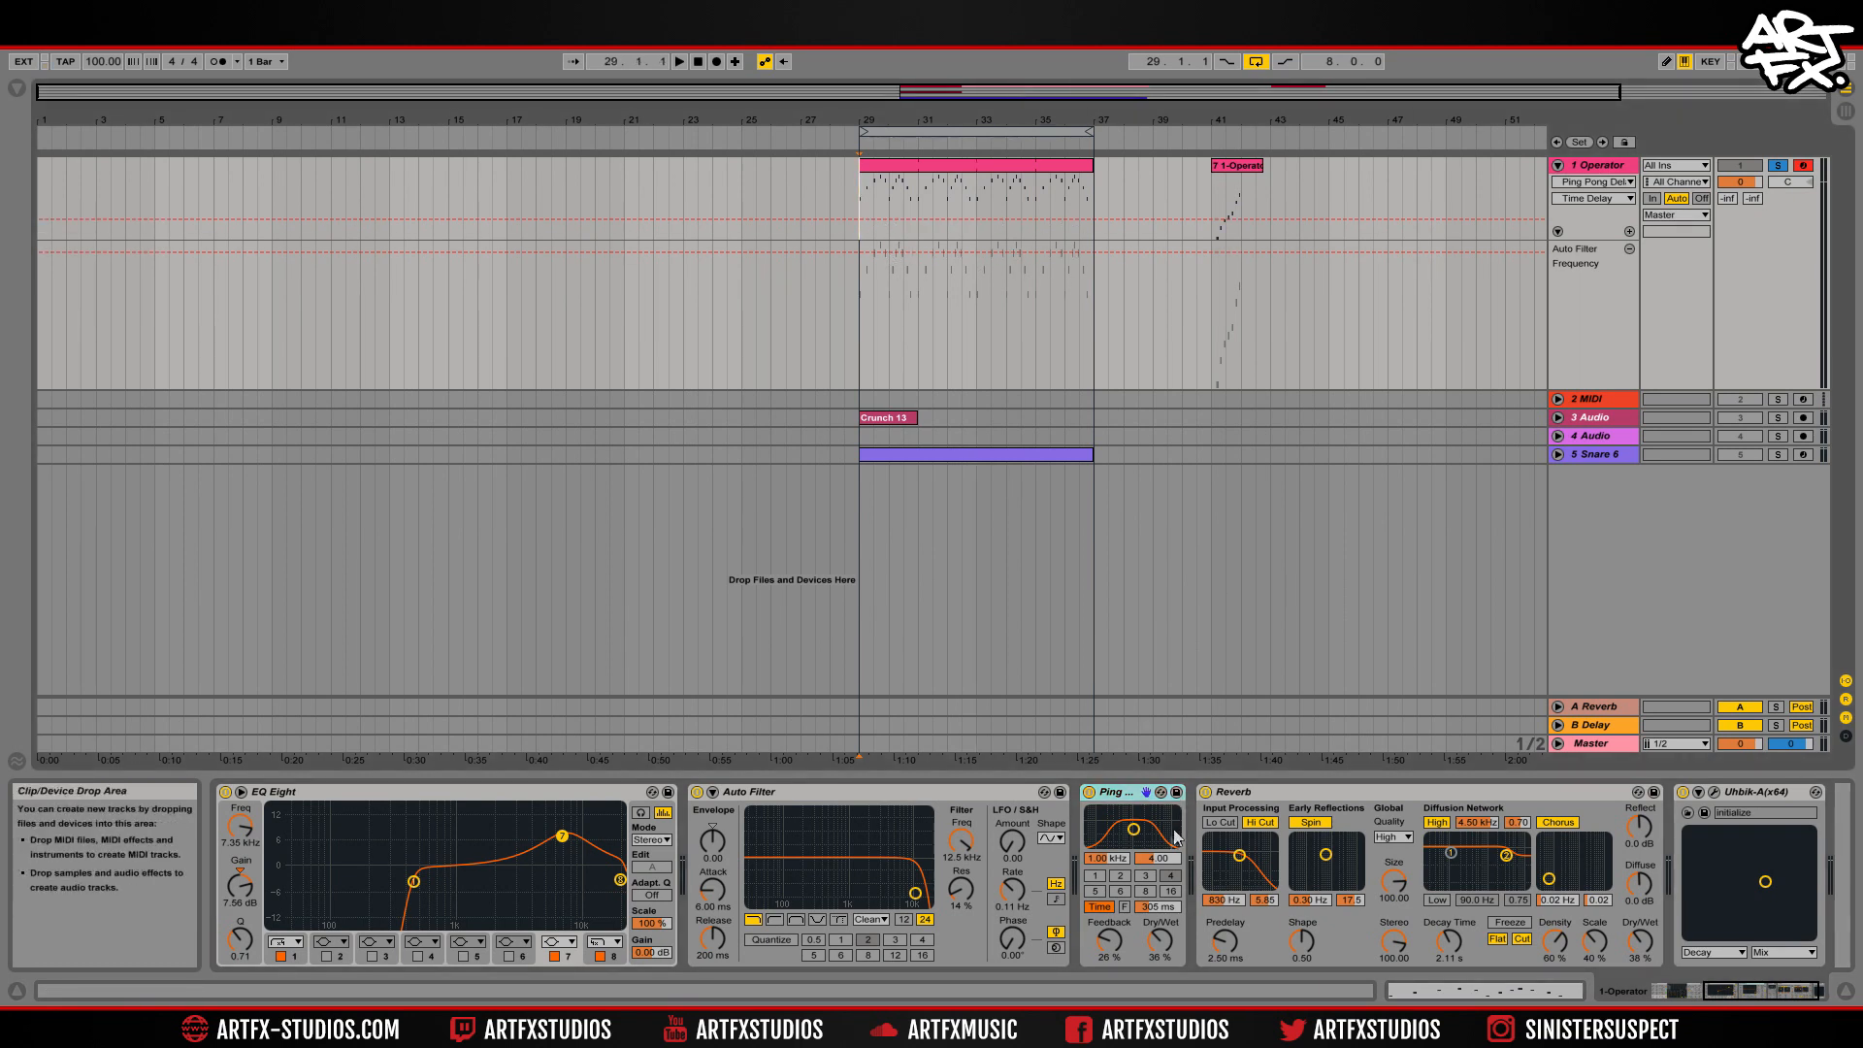
key("space")
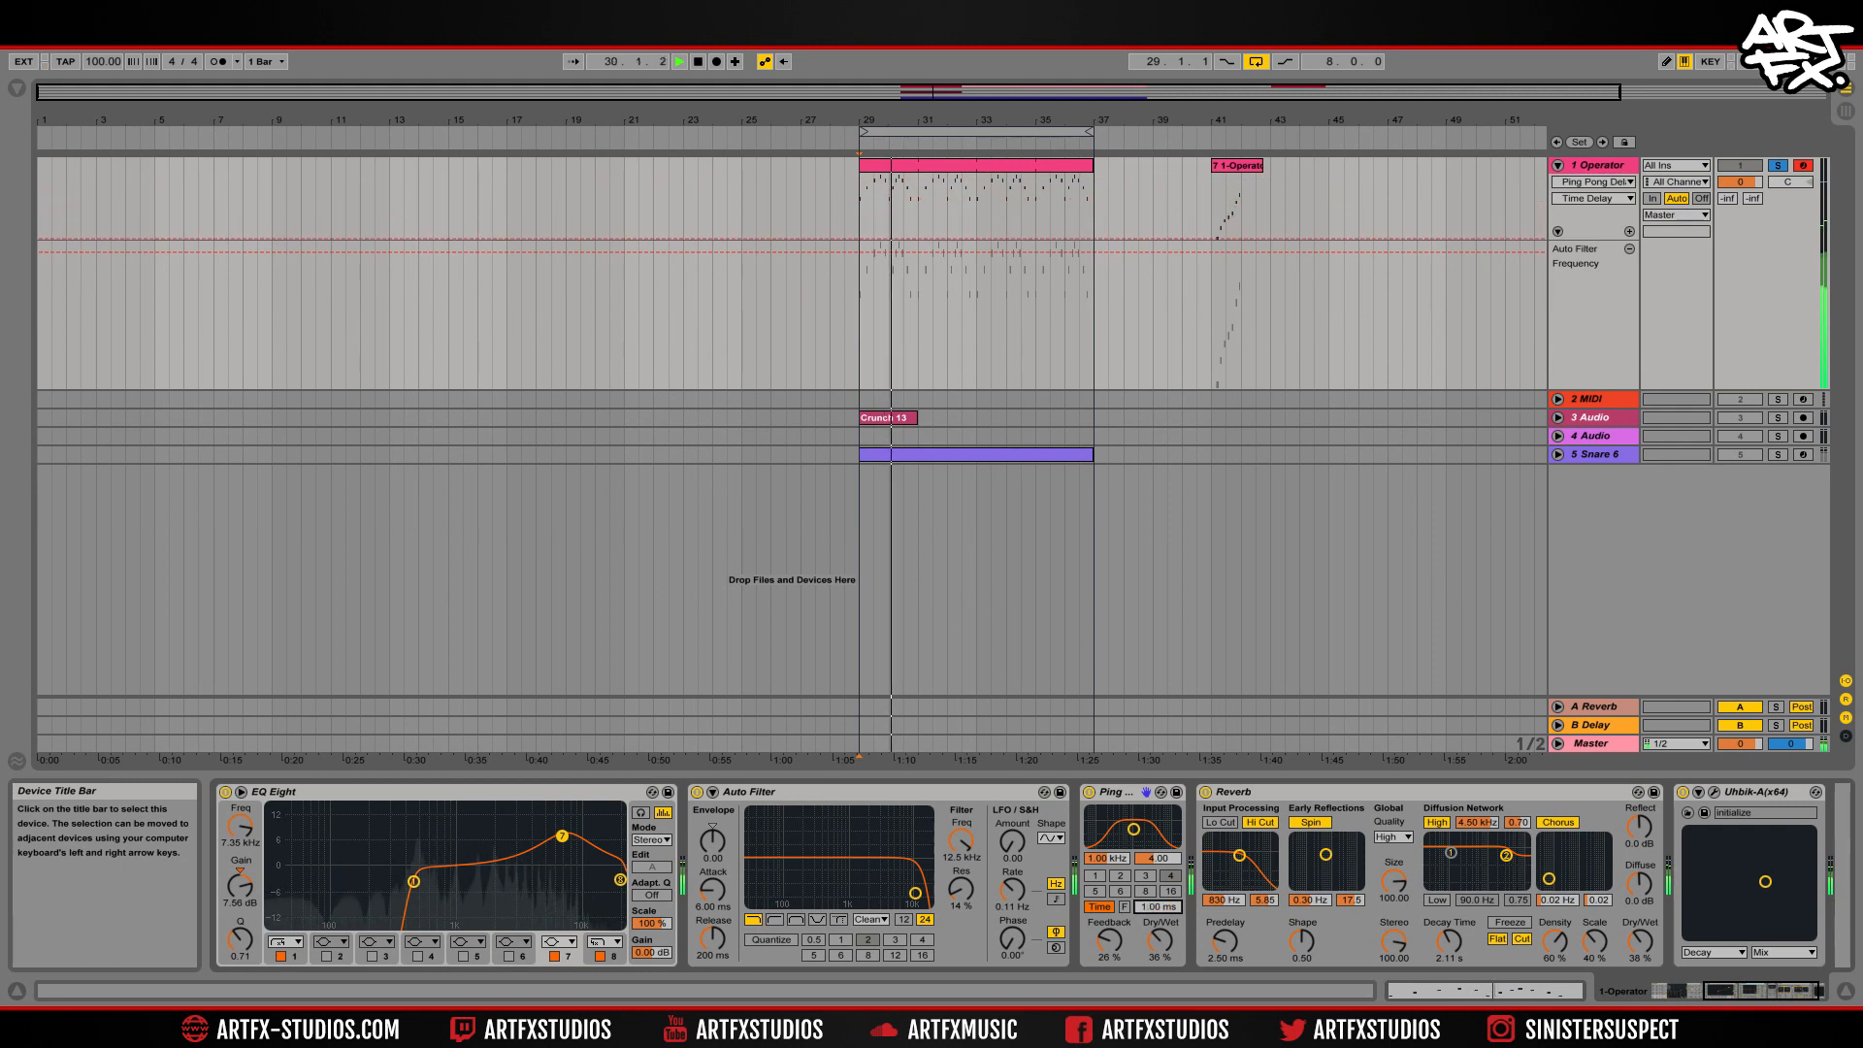
left_click_drag(1158, 939, 1157, 863)
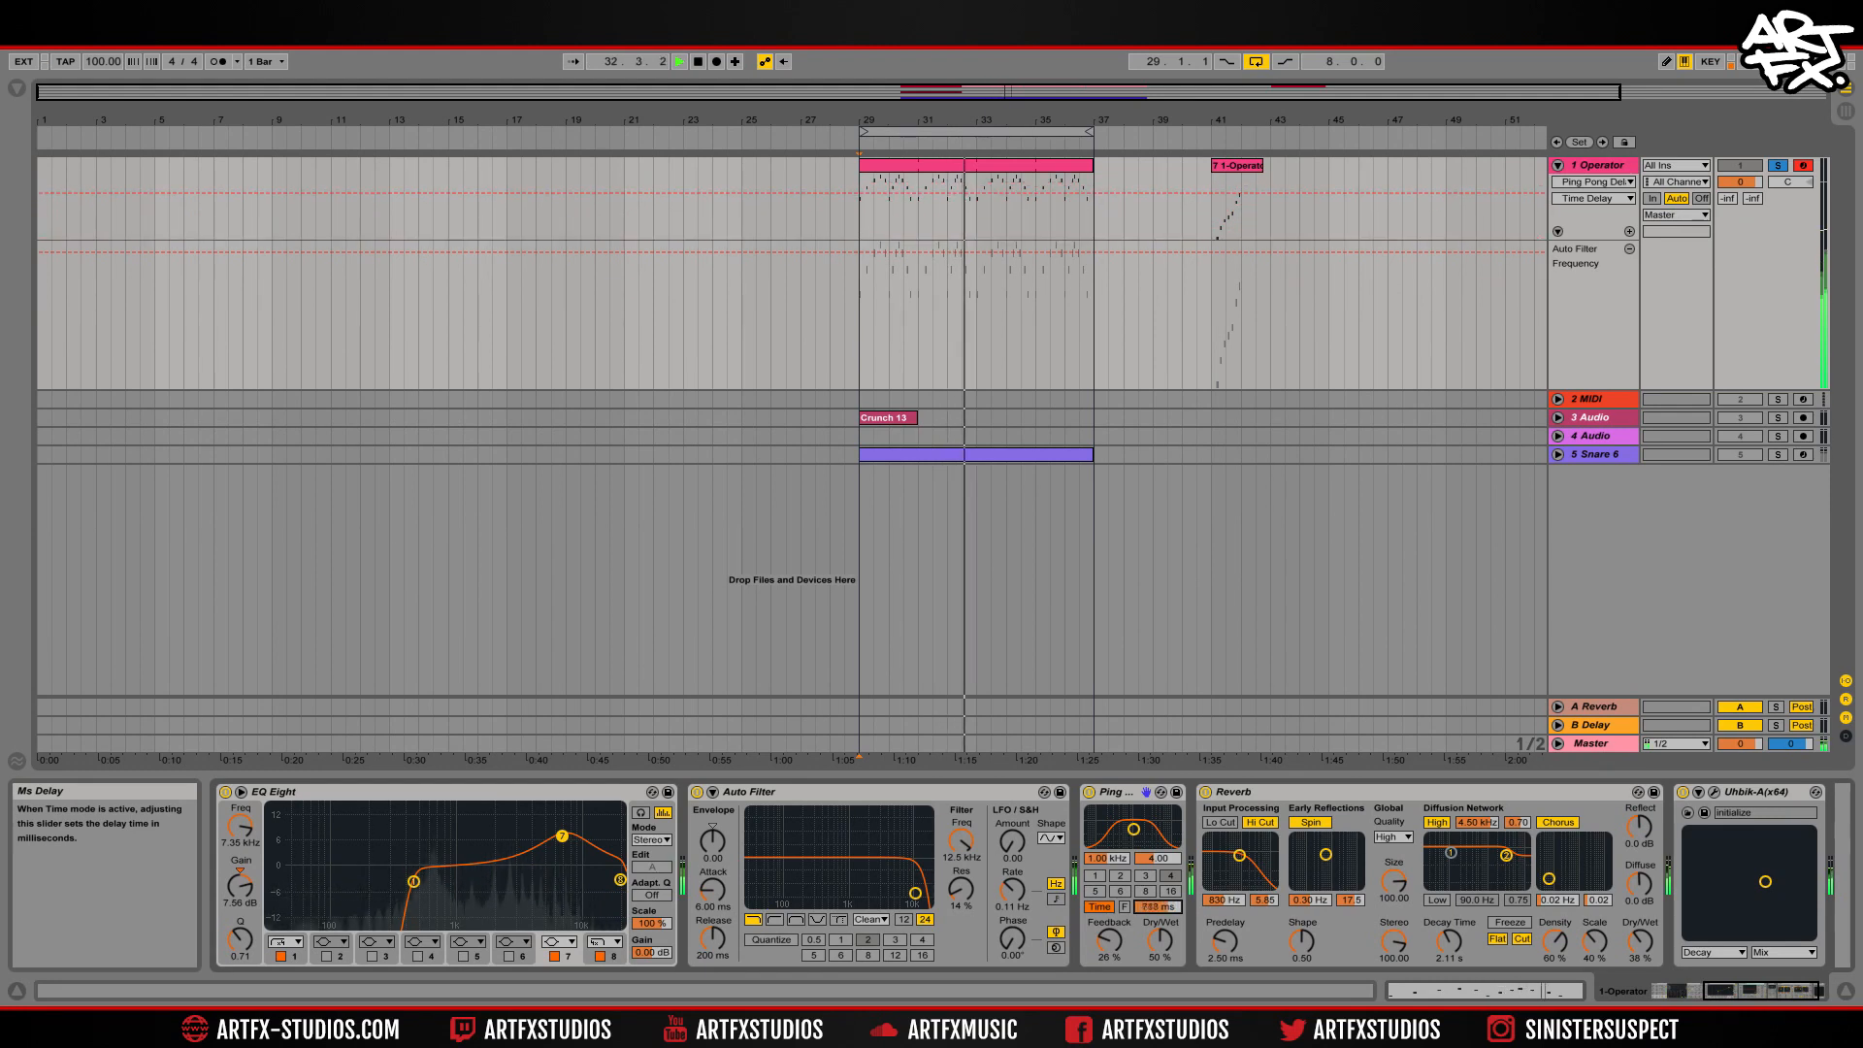
key("space")
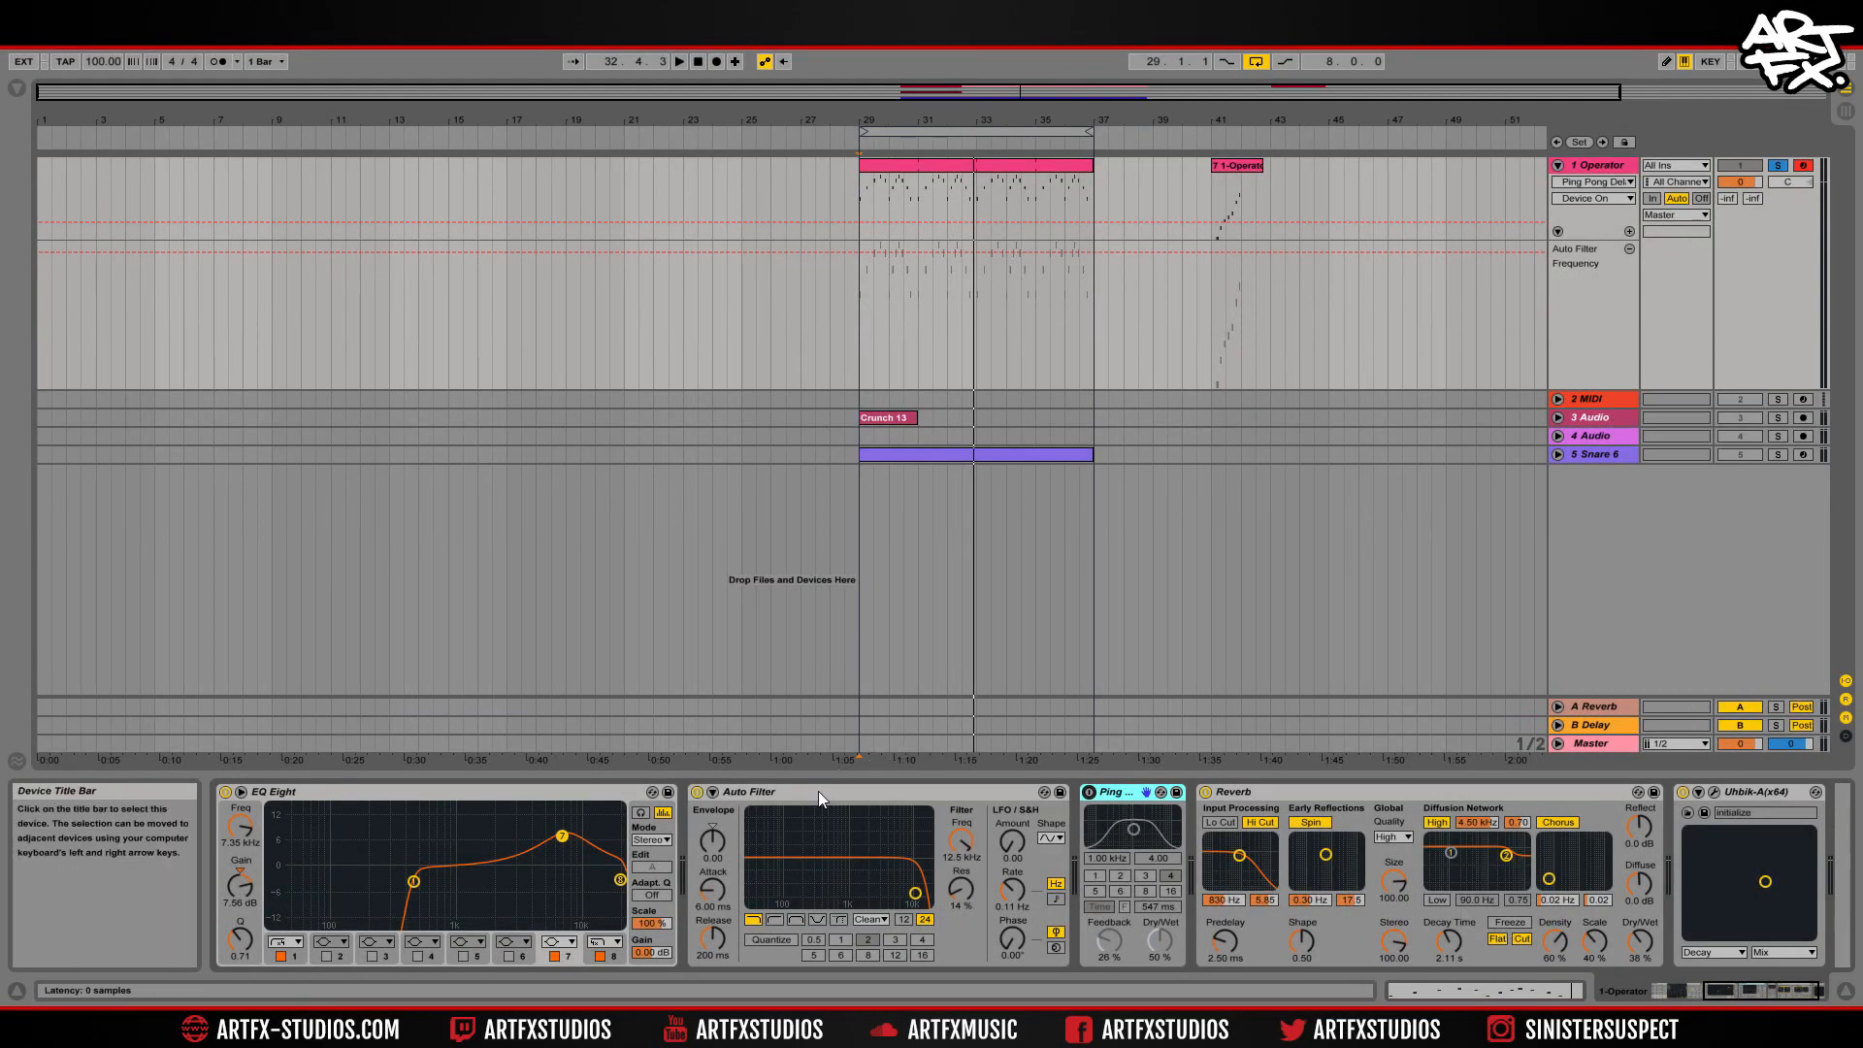
left_click(818, 790)
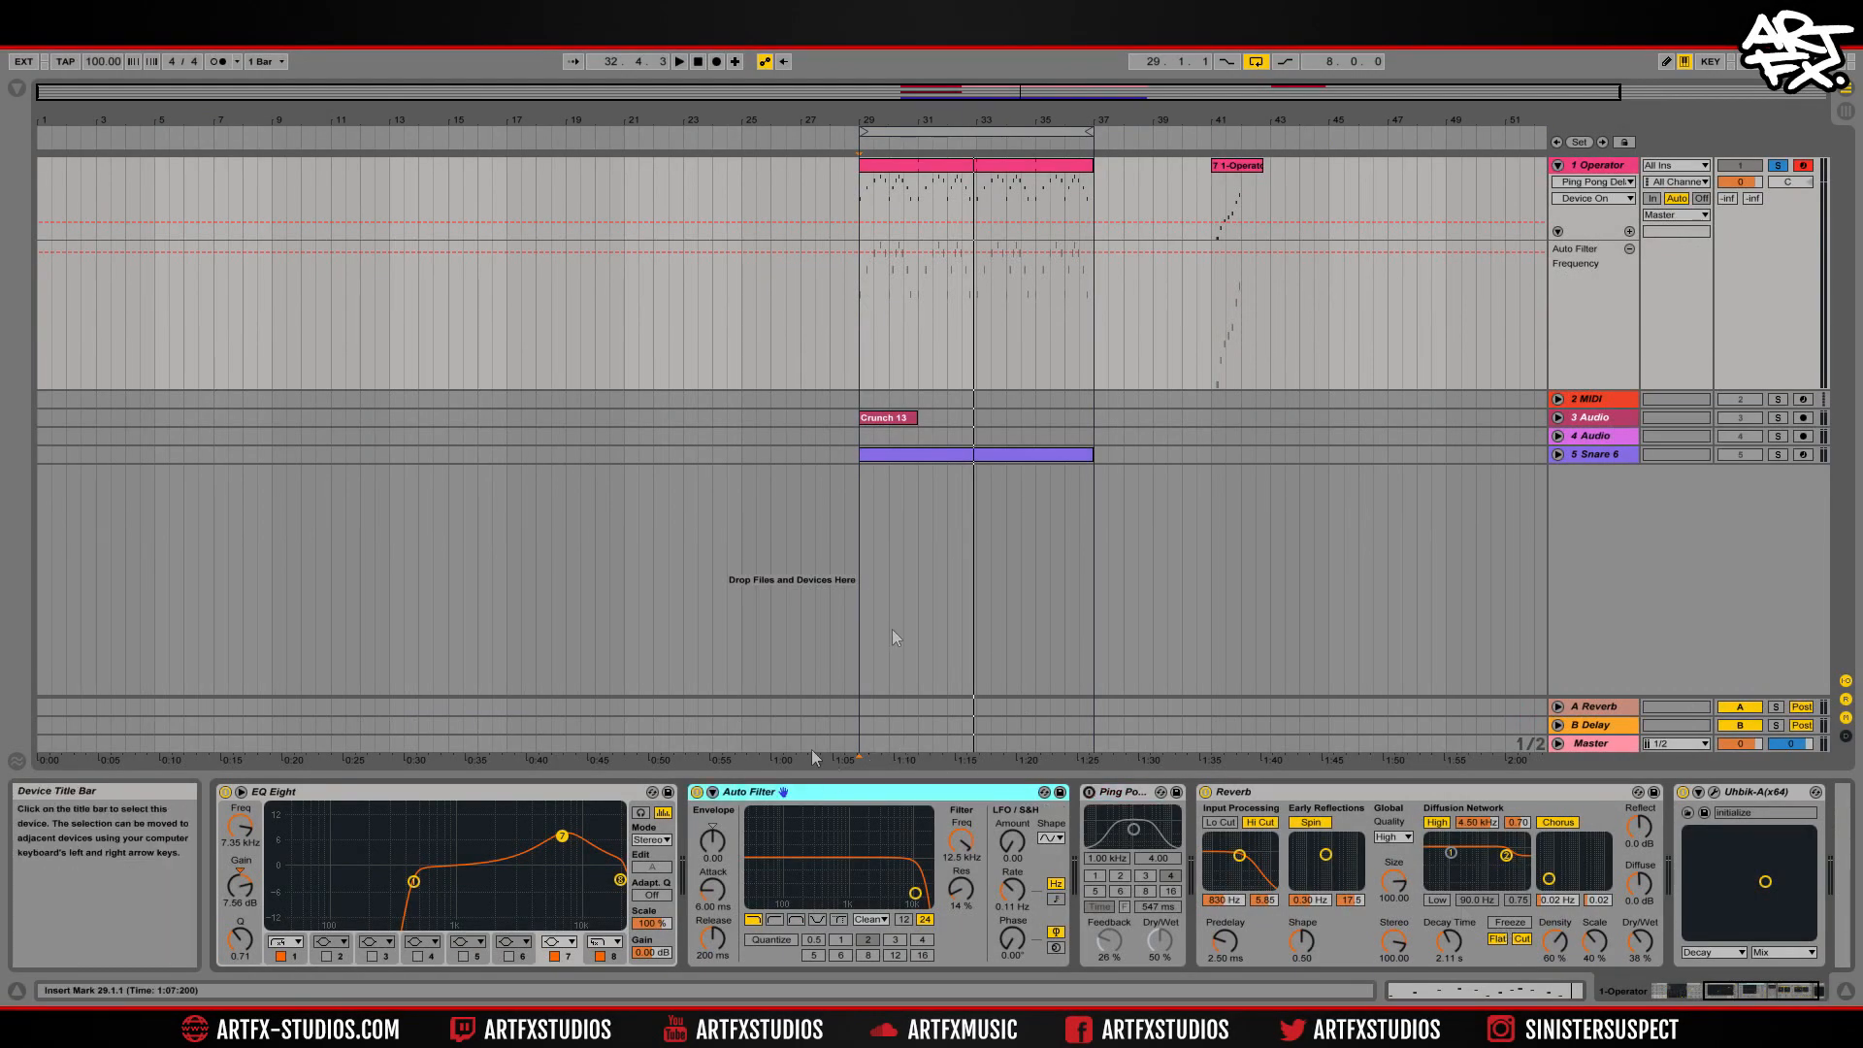
Unfold the 3 Audio track and solo it.
left_click(1599, 417)
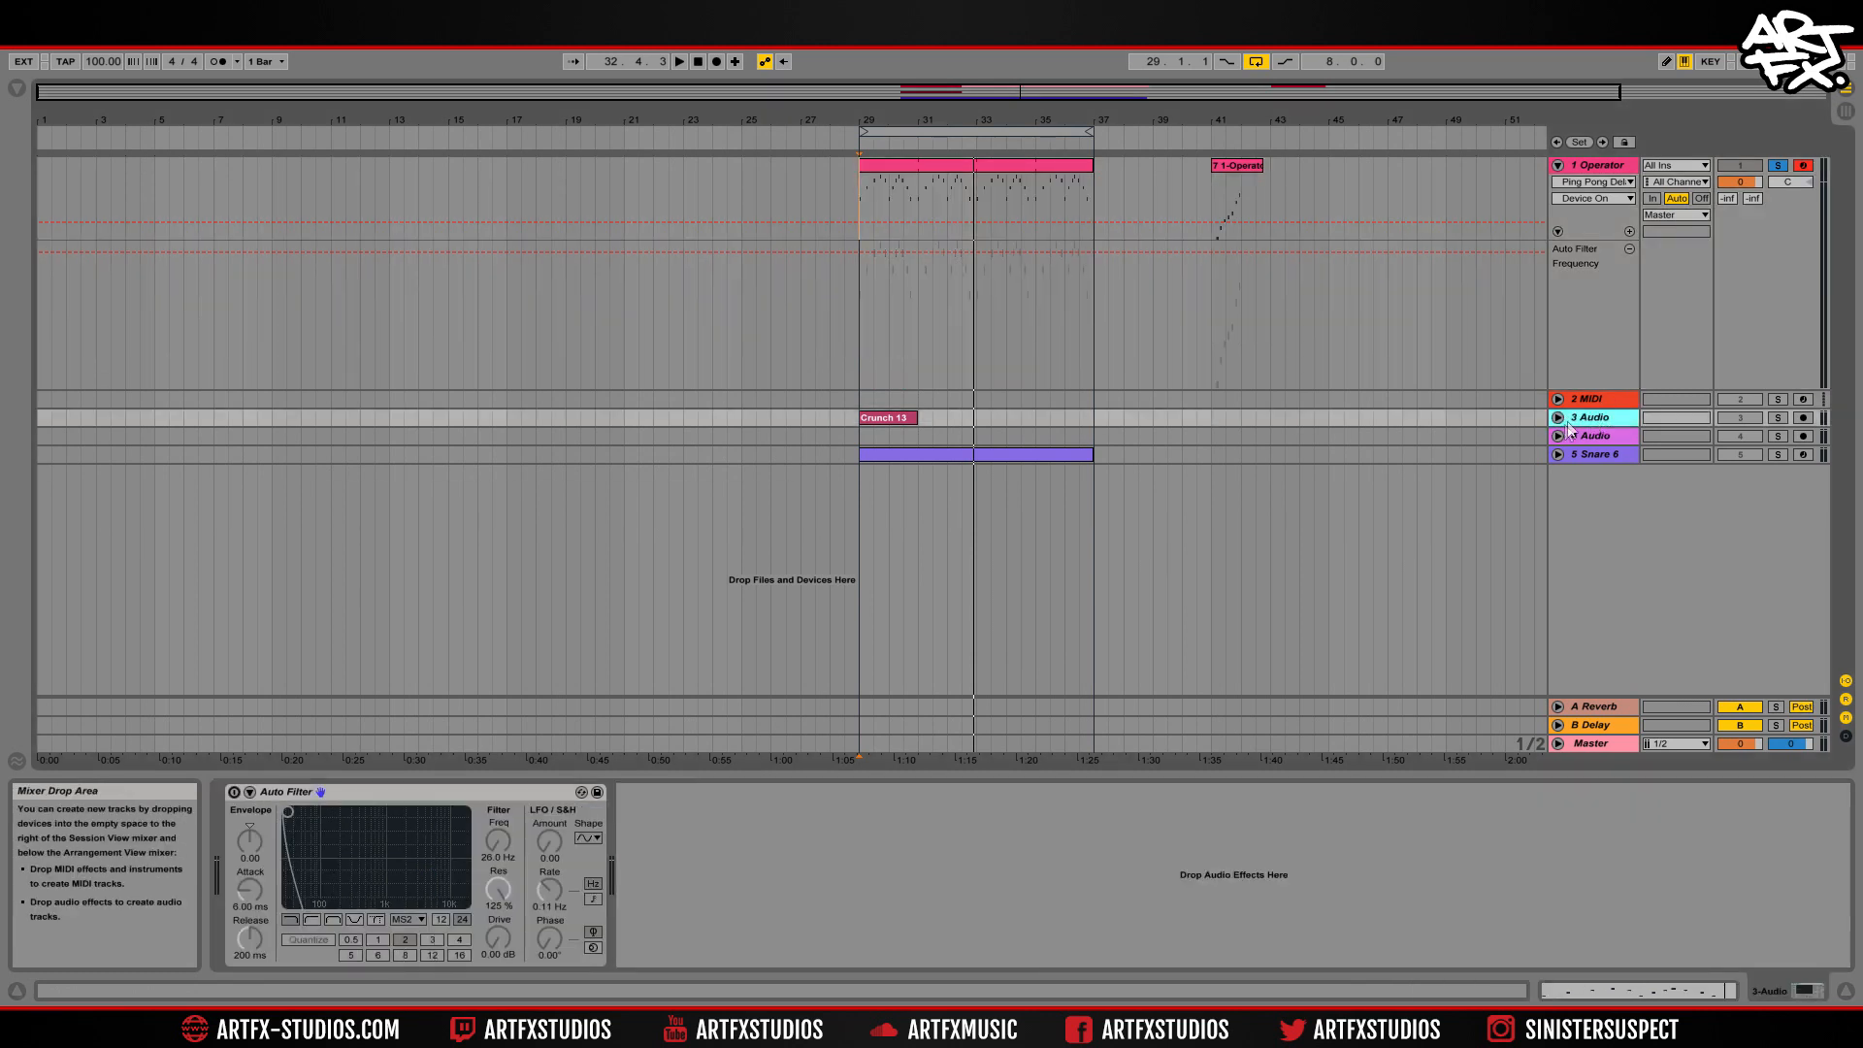
left_click(1557, 417)
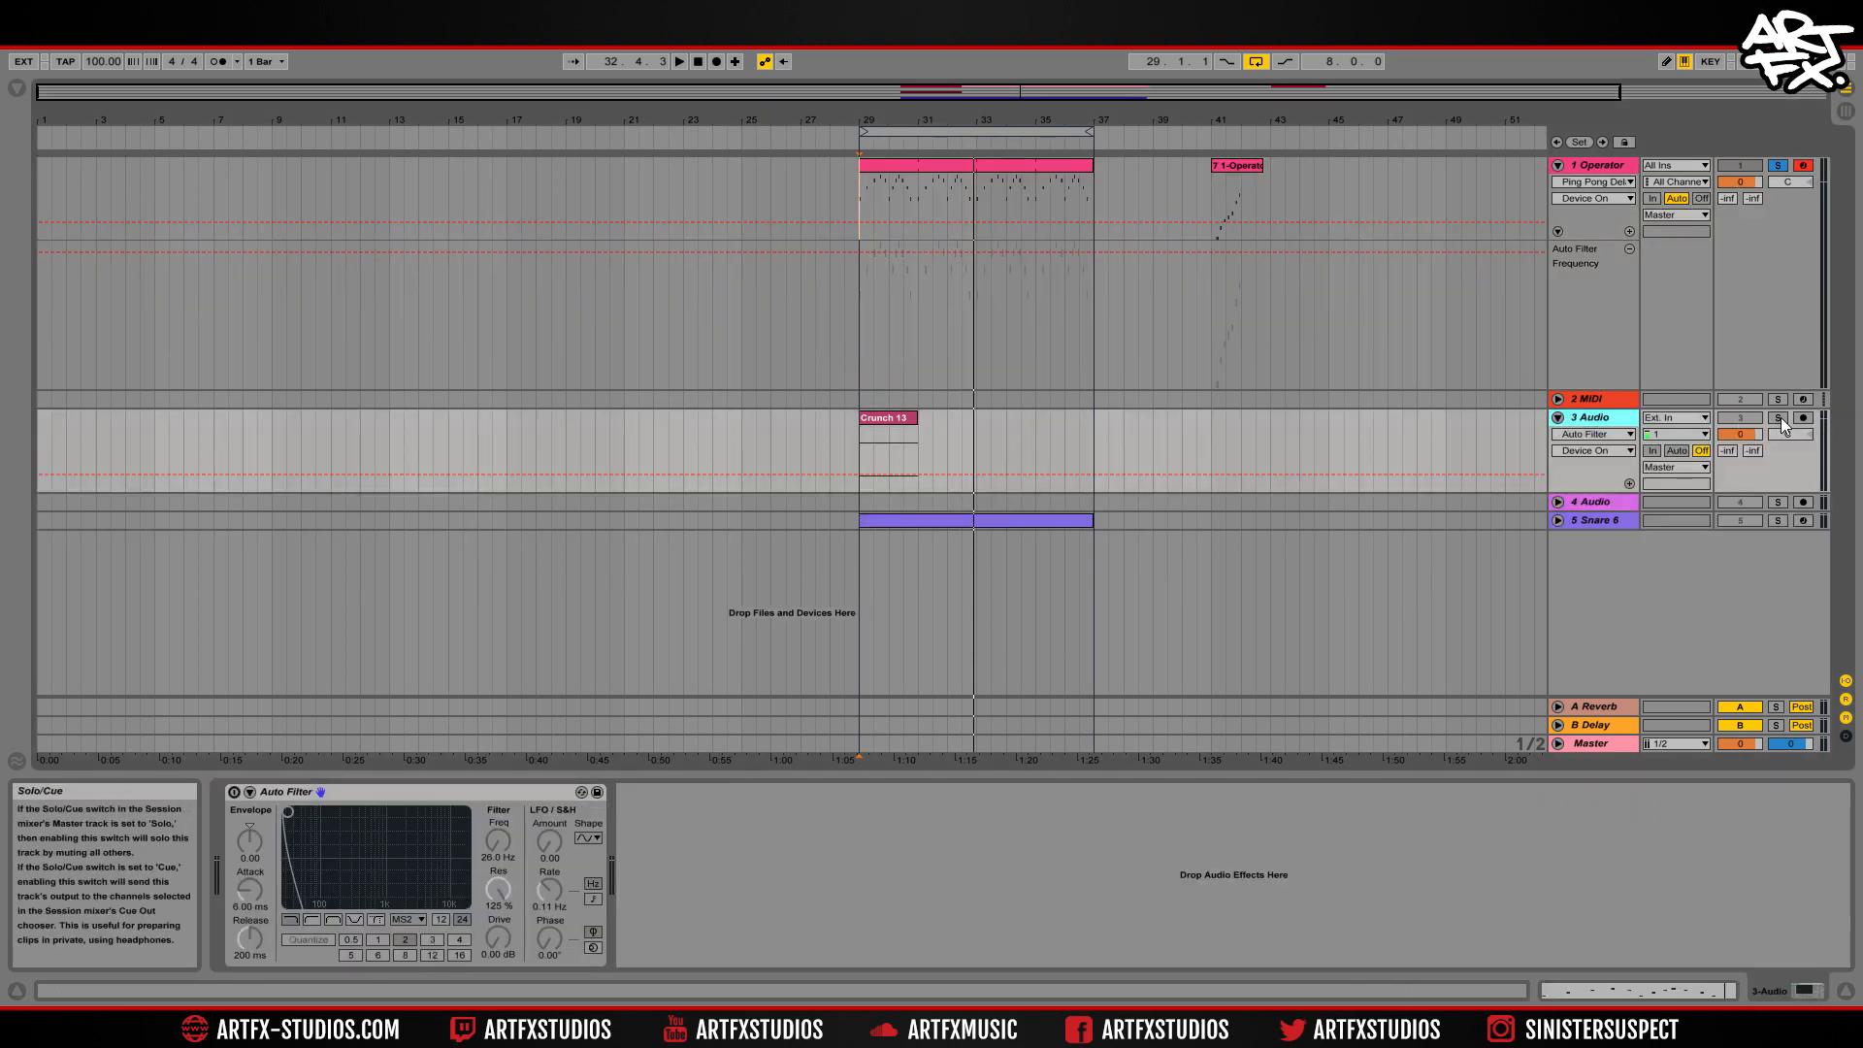
left_click(1777, 417)
Loop the arrangement over the Crunch 13 clip, view the clip's sample, and return to the track's device chain.
left_click(904, 421)
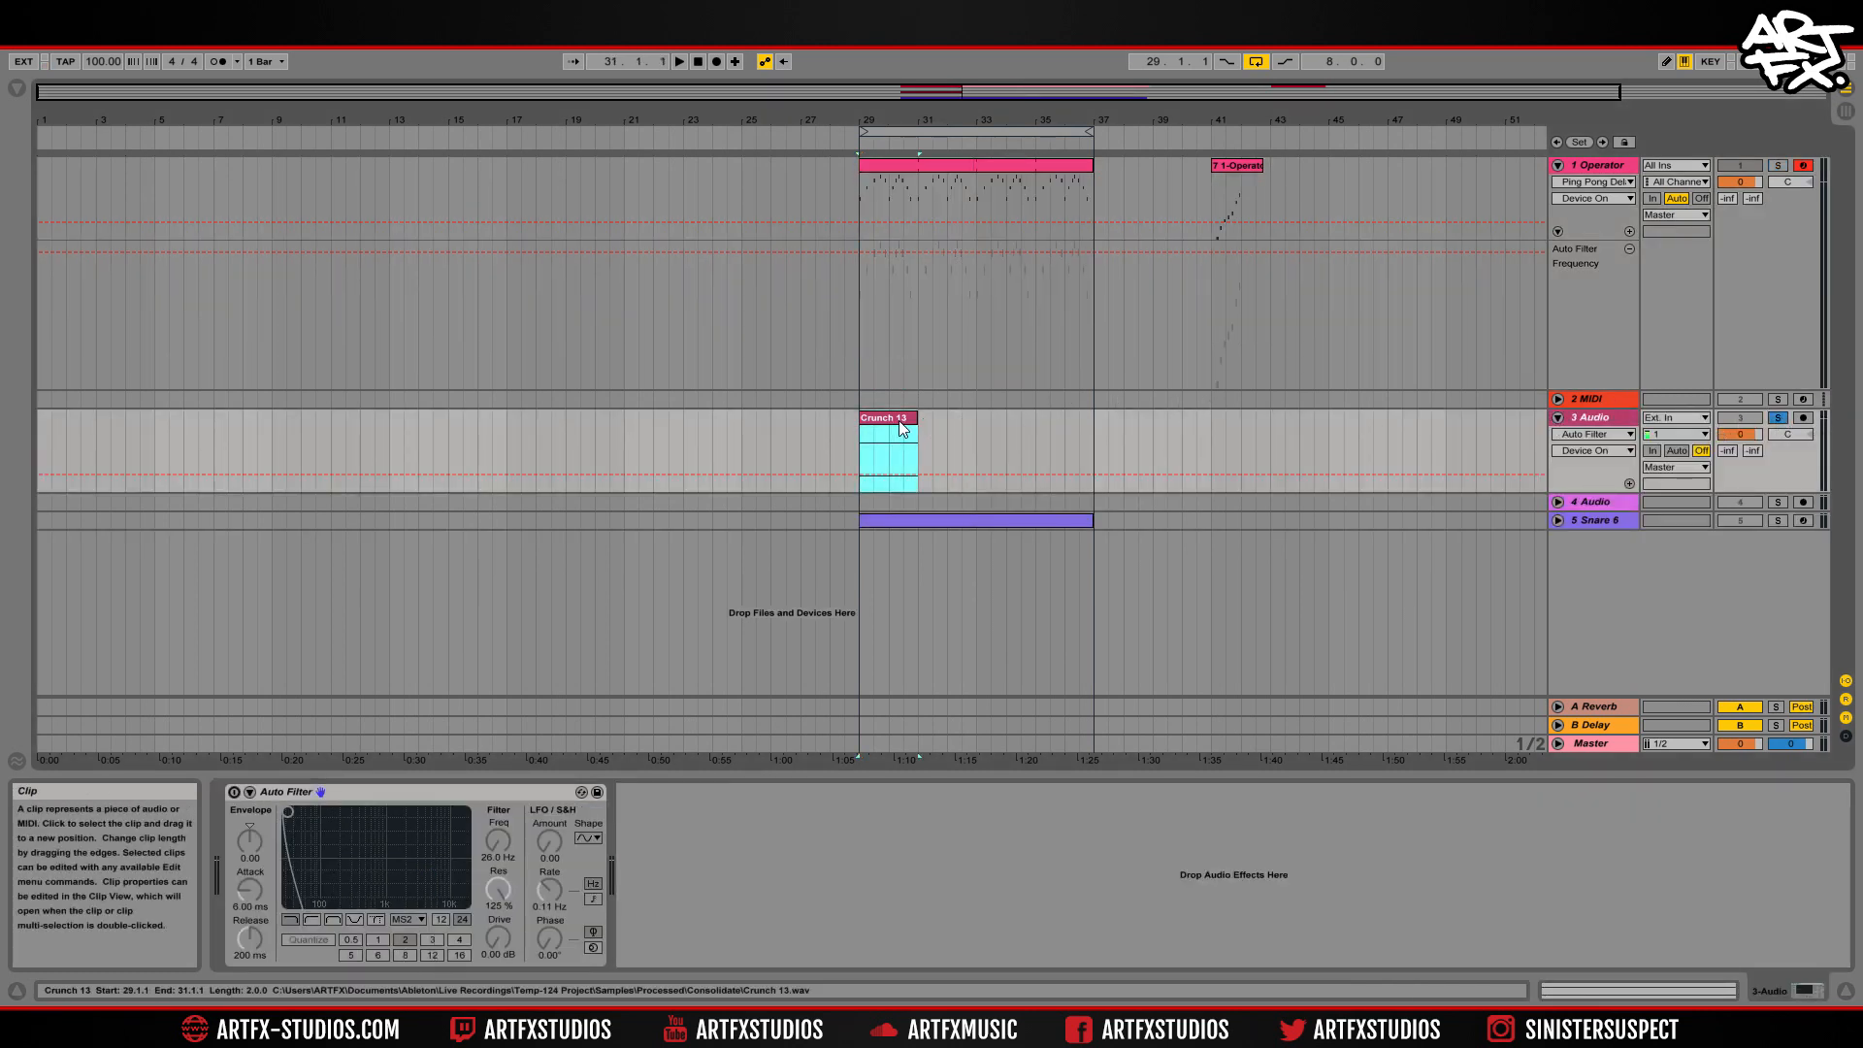
key("ctrl+l")
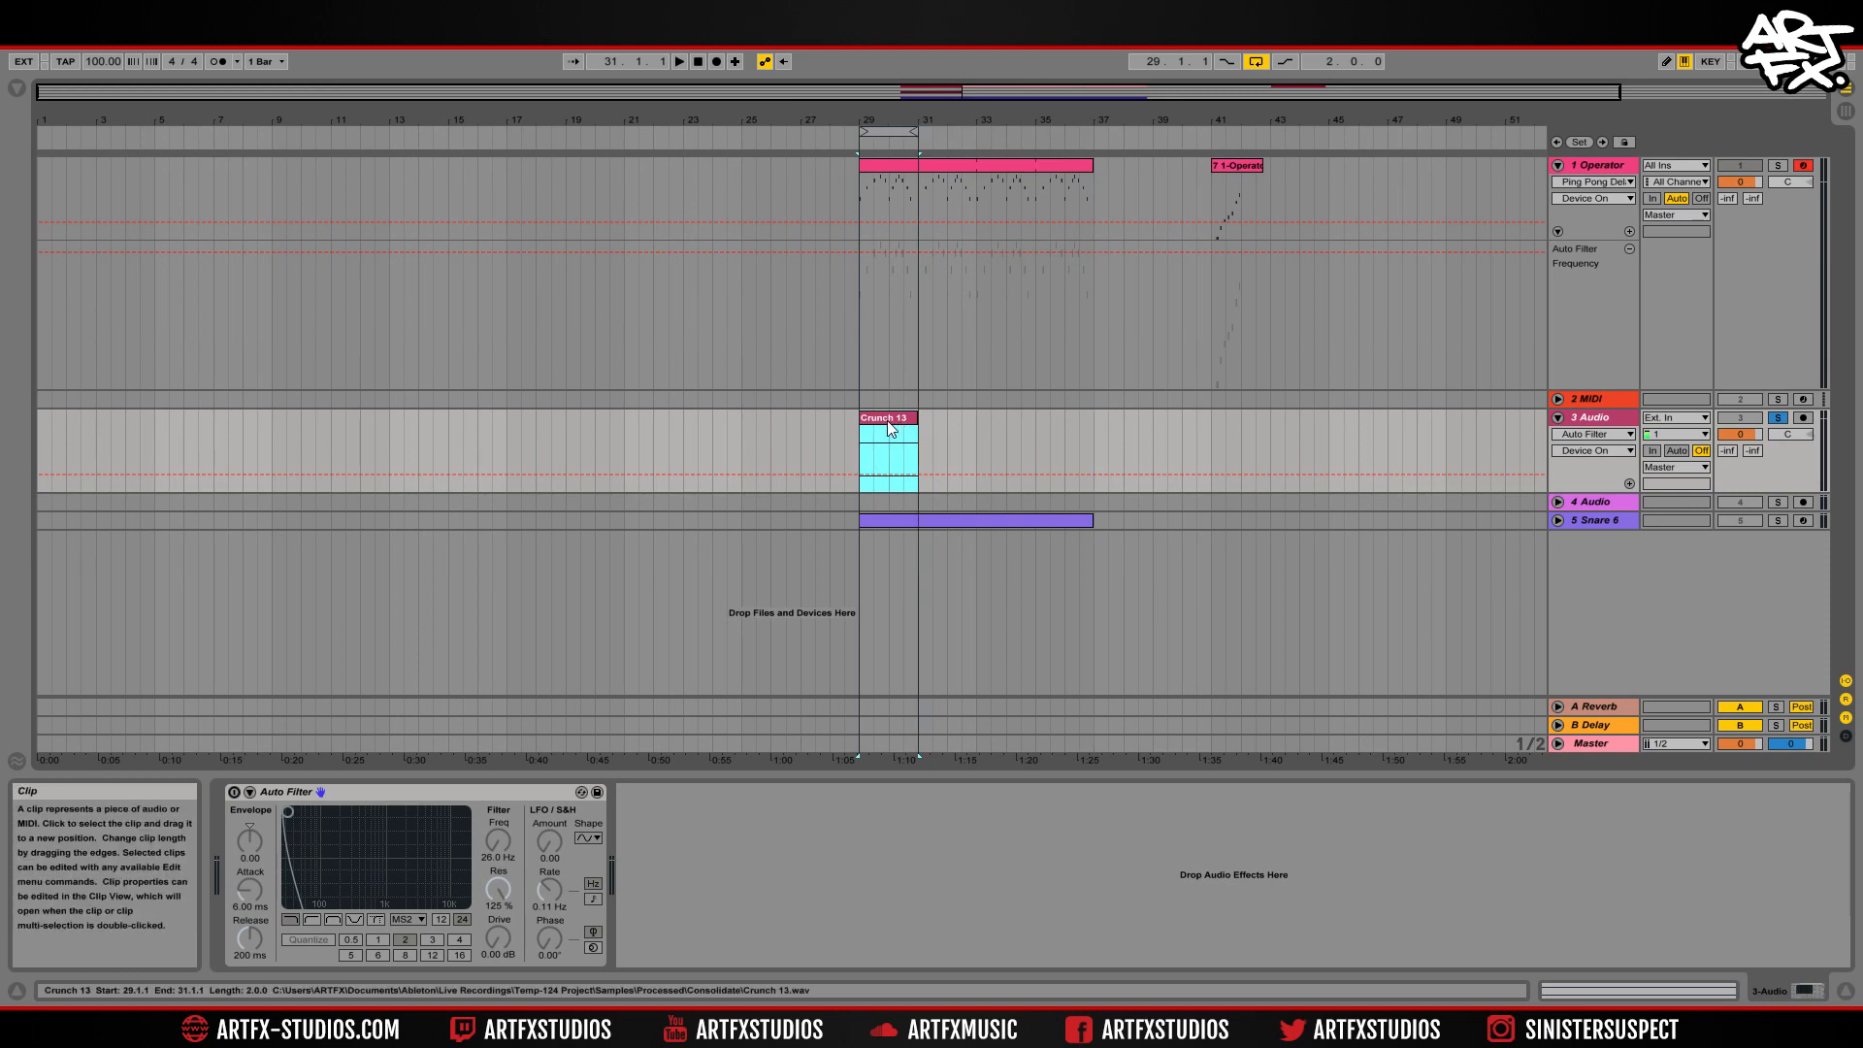
double_click(887, 421)
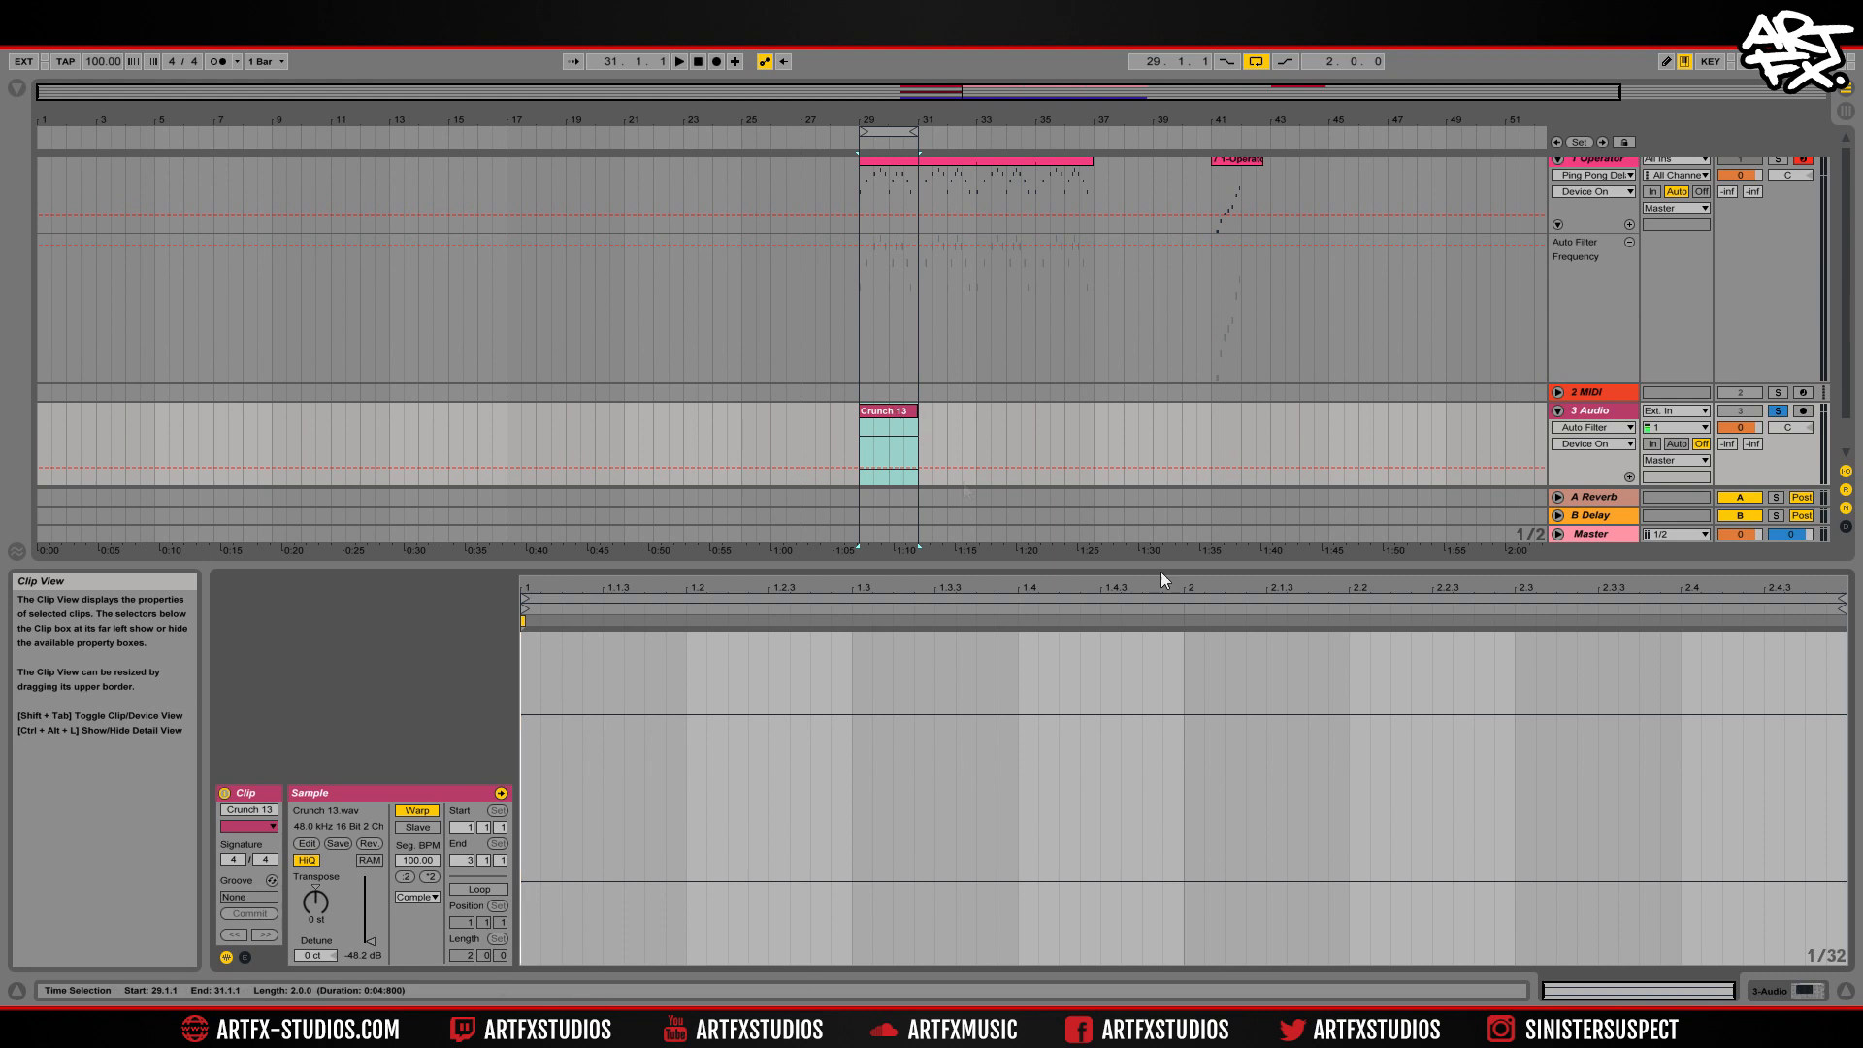
left_click(1790, 990)
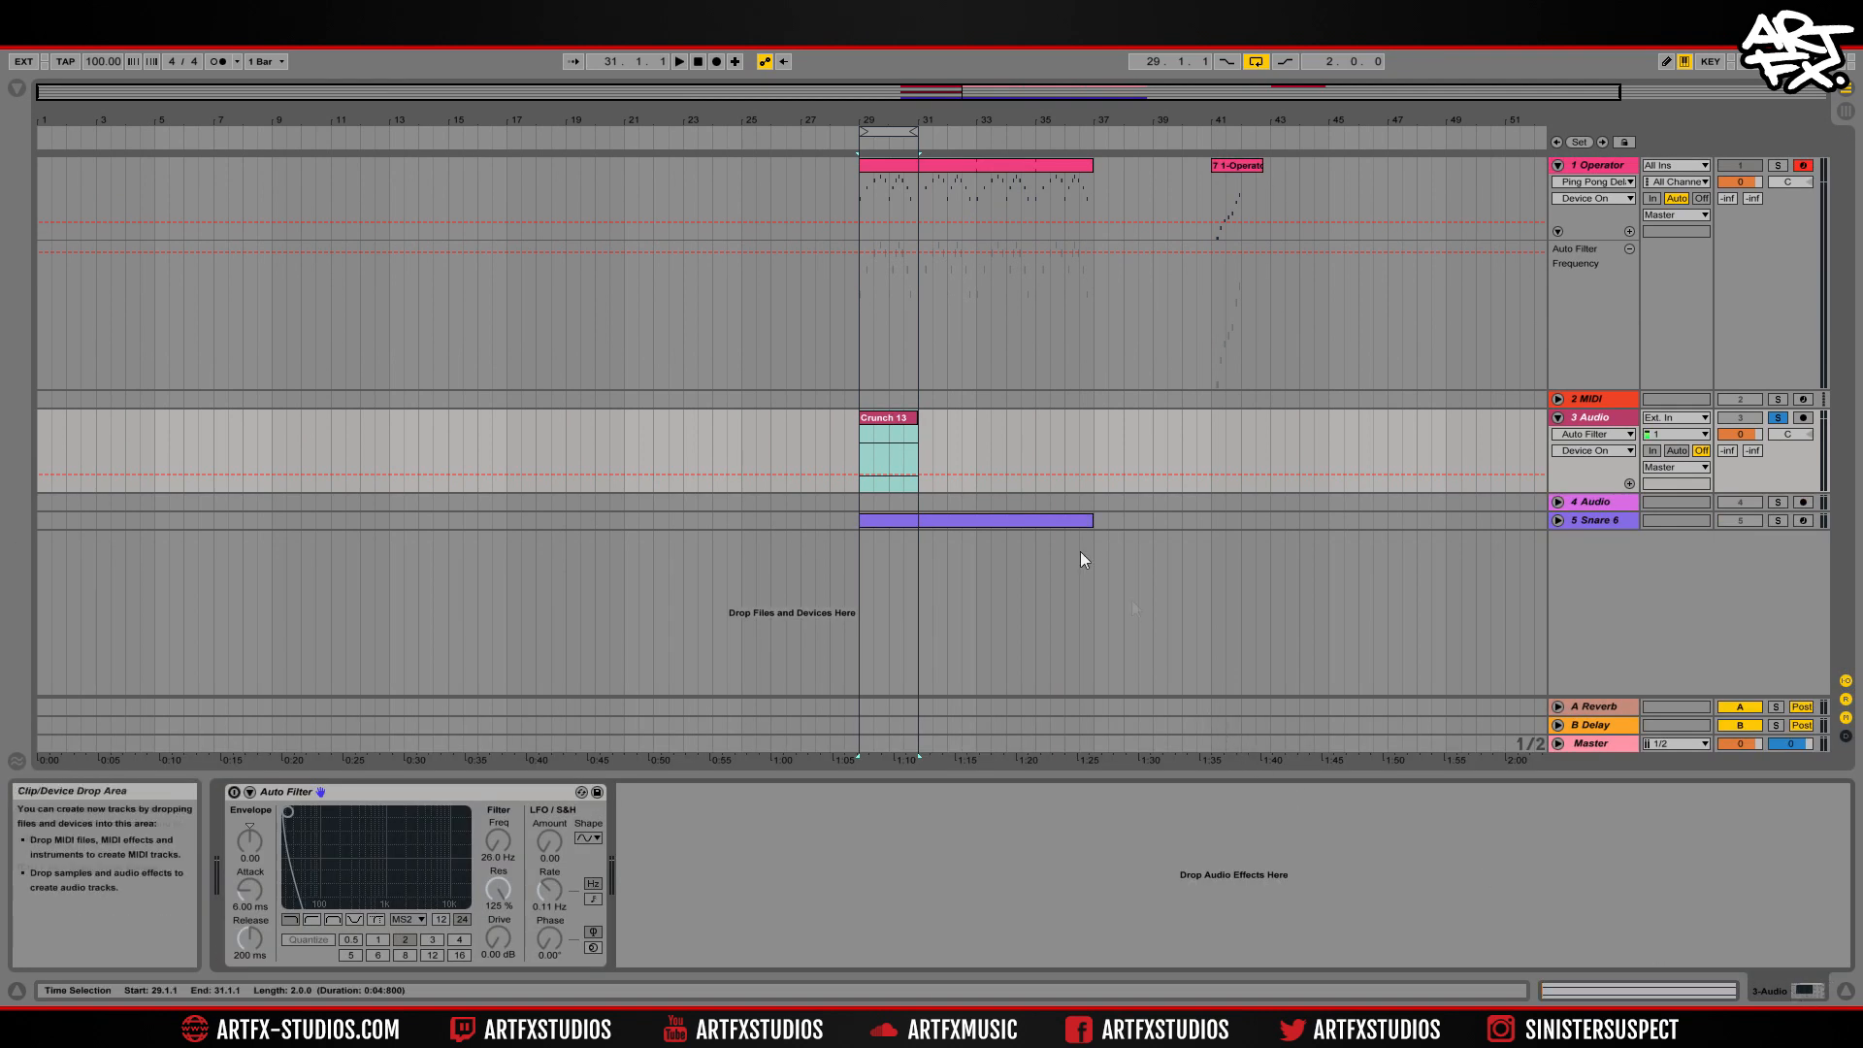
Turn on the 3 Audio track's Auto Filter with the MS2 circuit and raise its cutoff frequency to 19.9 kHz.
left_click(233, 792)
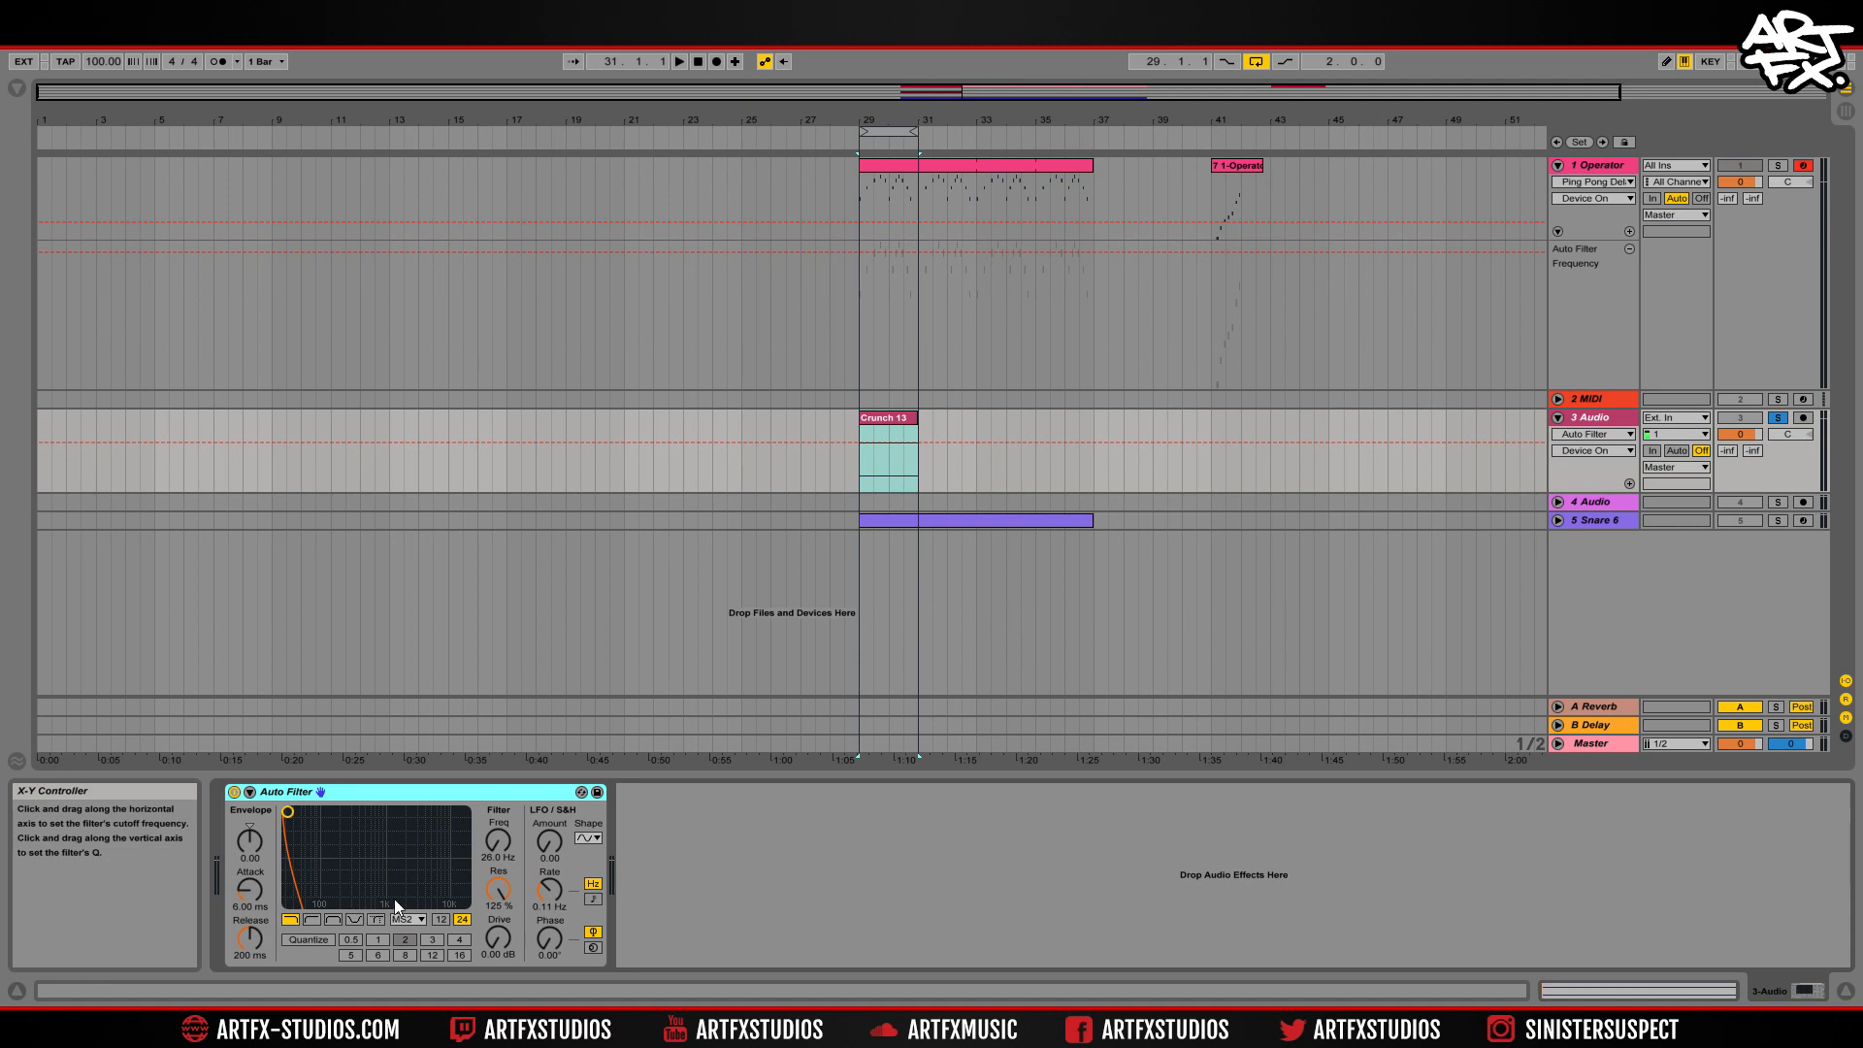
left_click(408, 919)
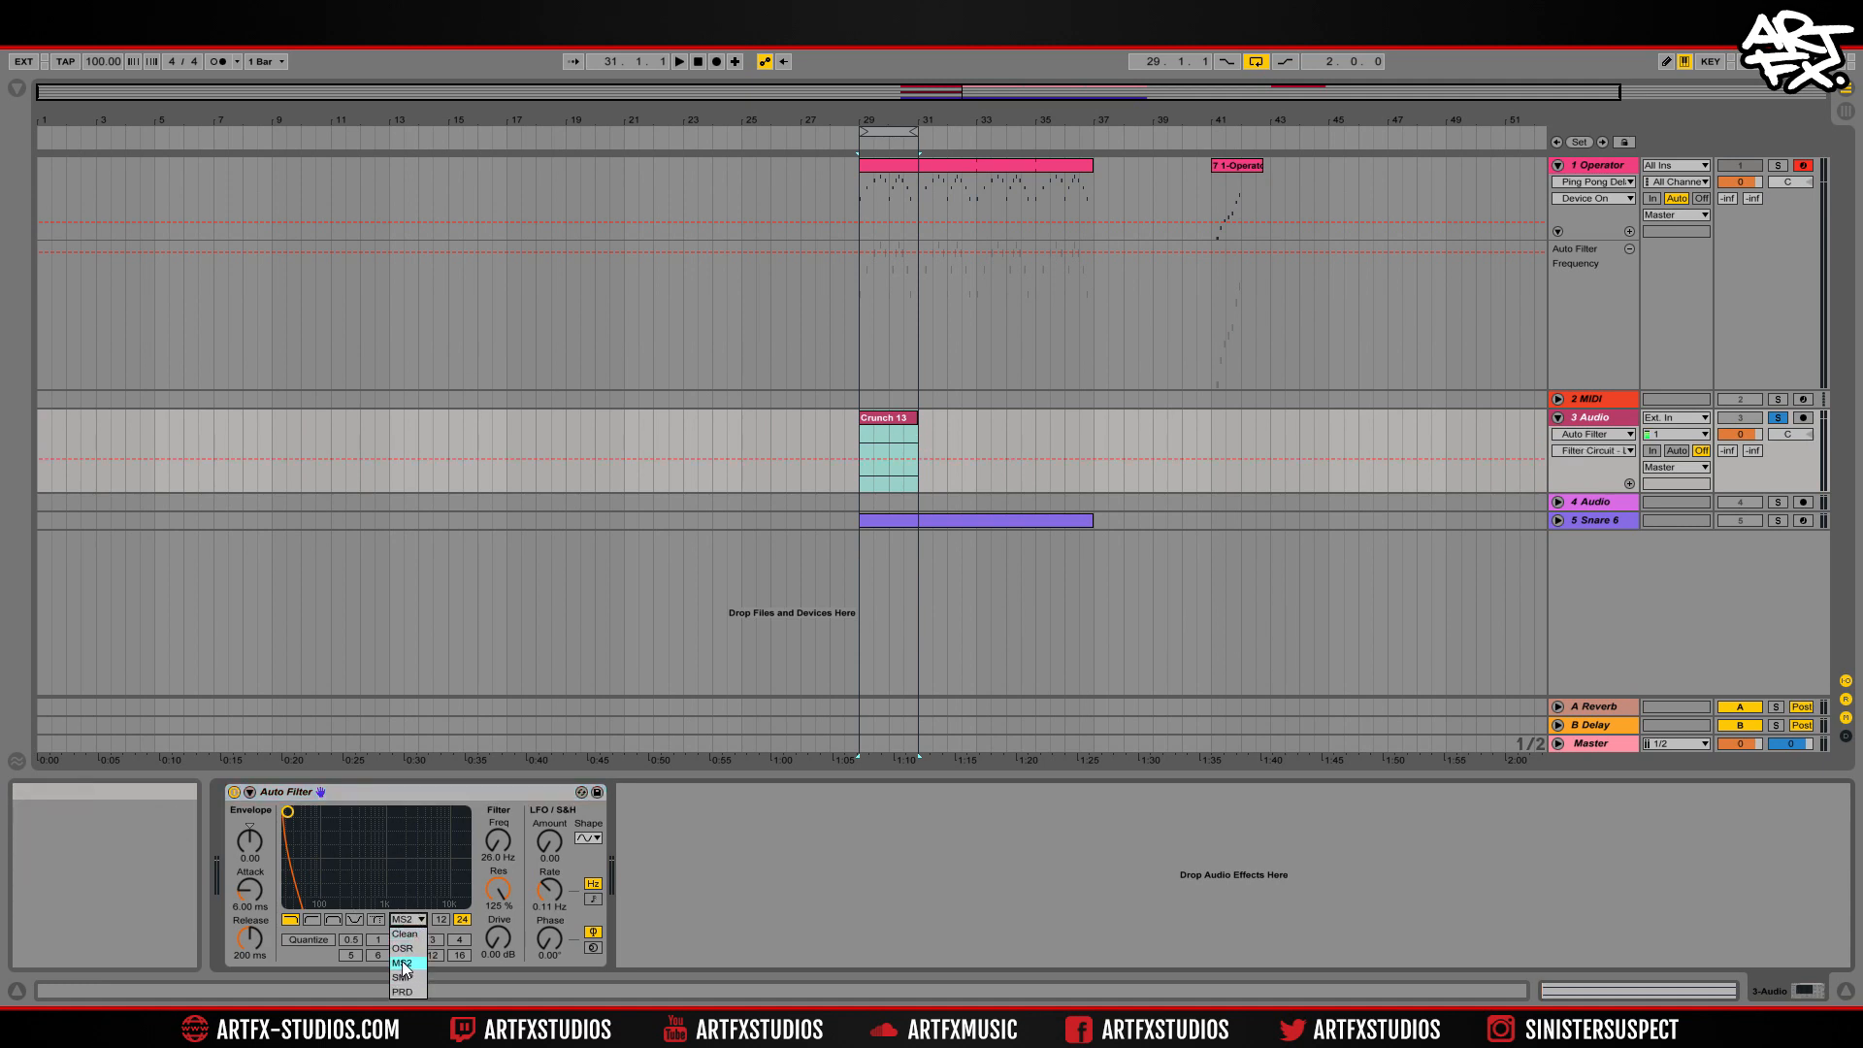
left_click(404, 965)
left_click(498, 889)
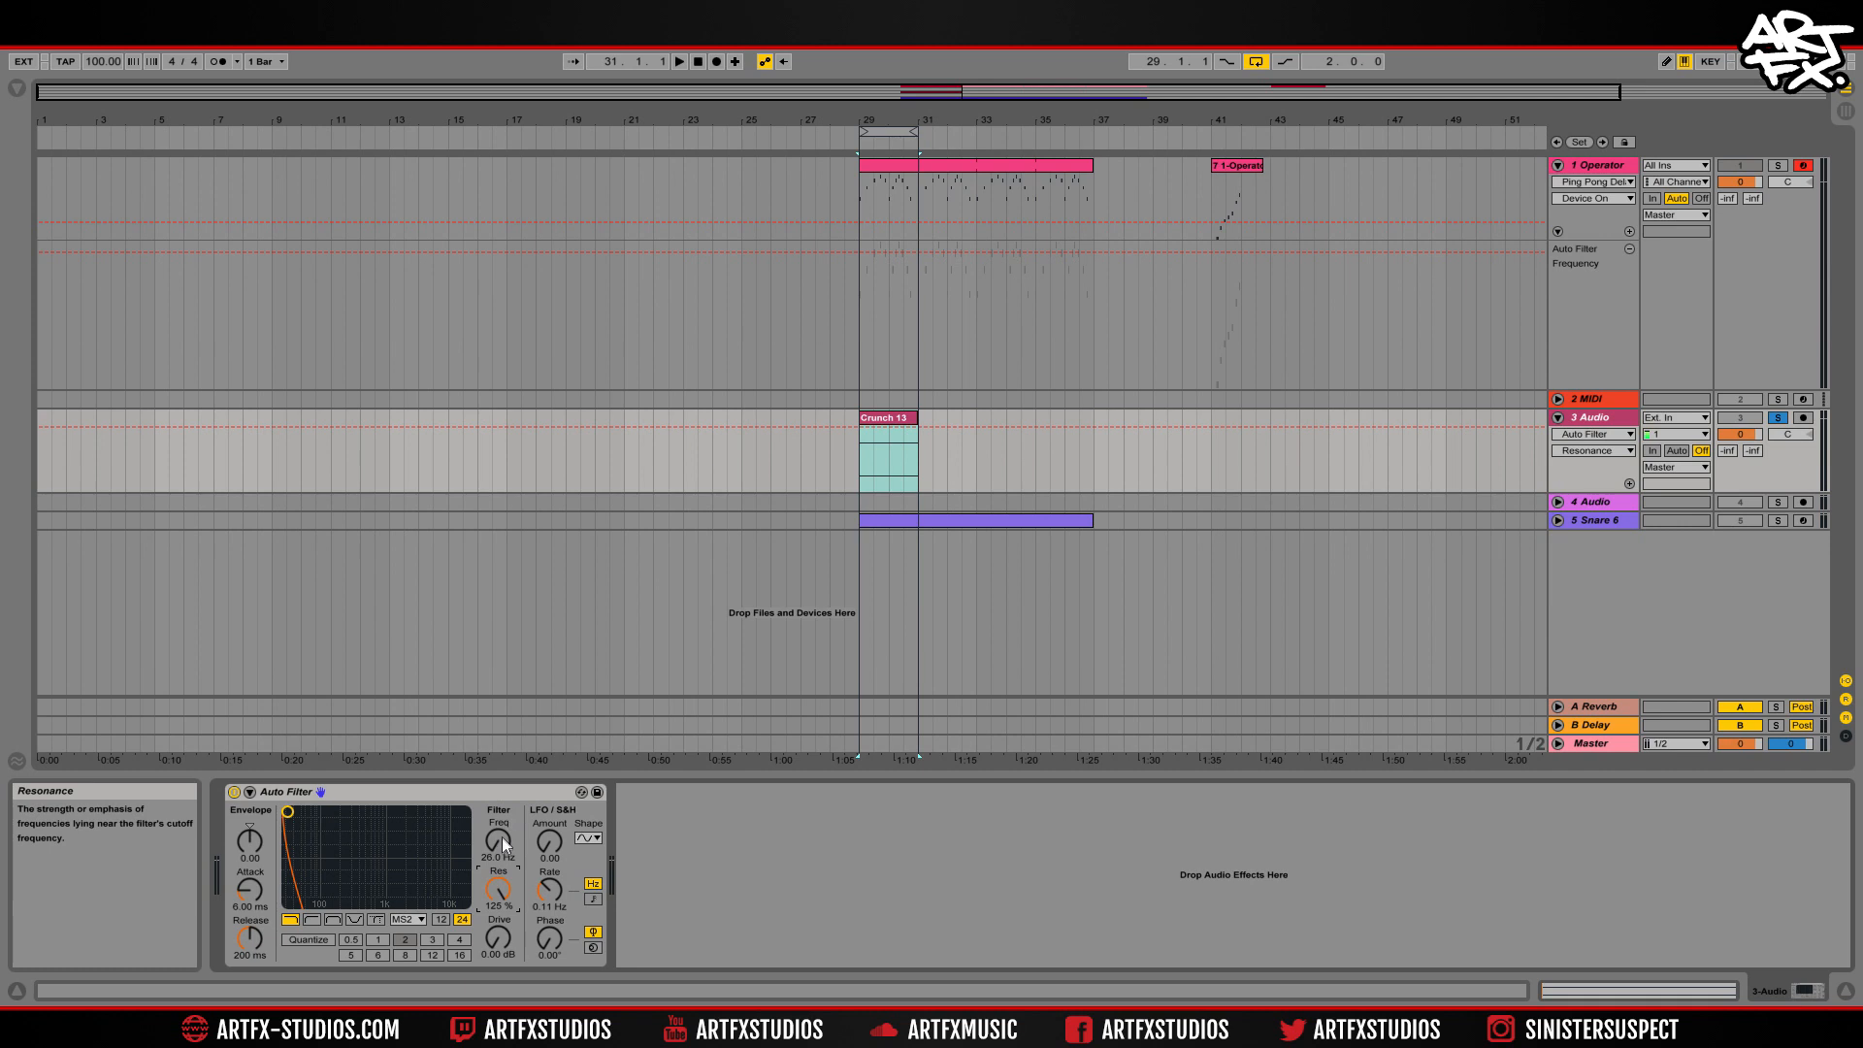
left_click_drag(503, 850, 503, 850)
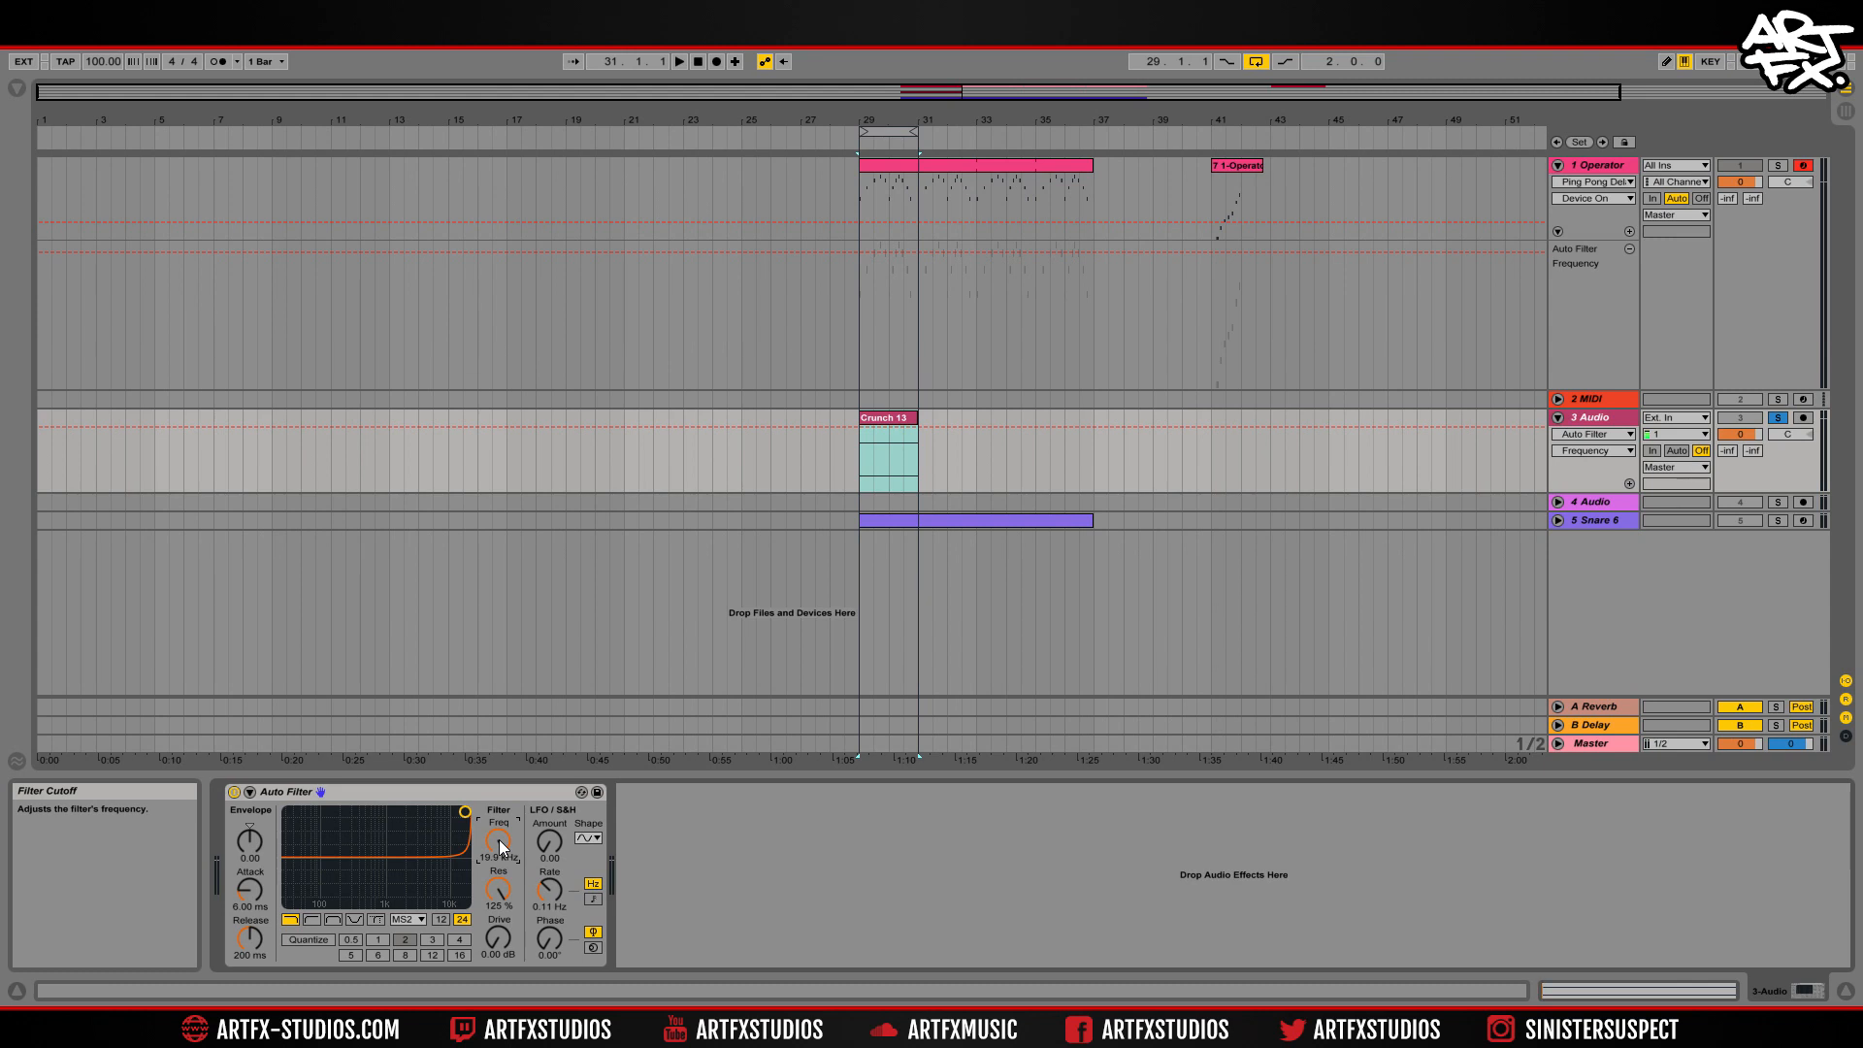
Play the Crunch 13 loop while sweeping the Auto Filter cutoff down to about 300 Hz, and turn the filter off.
key("space")
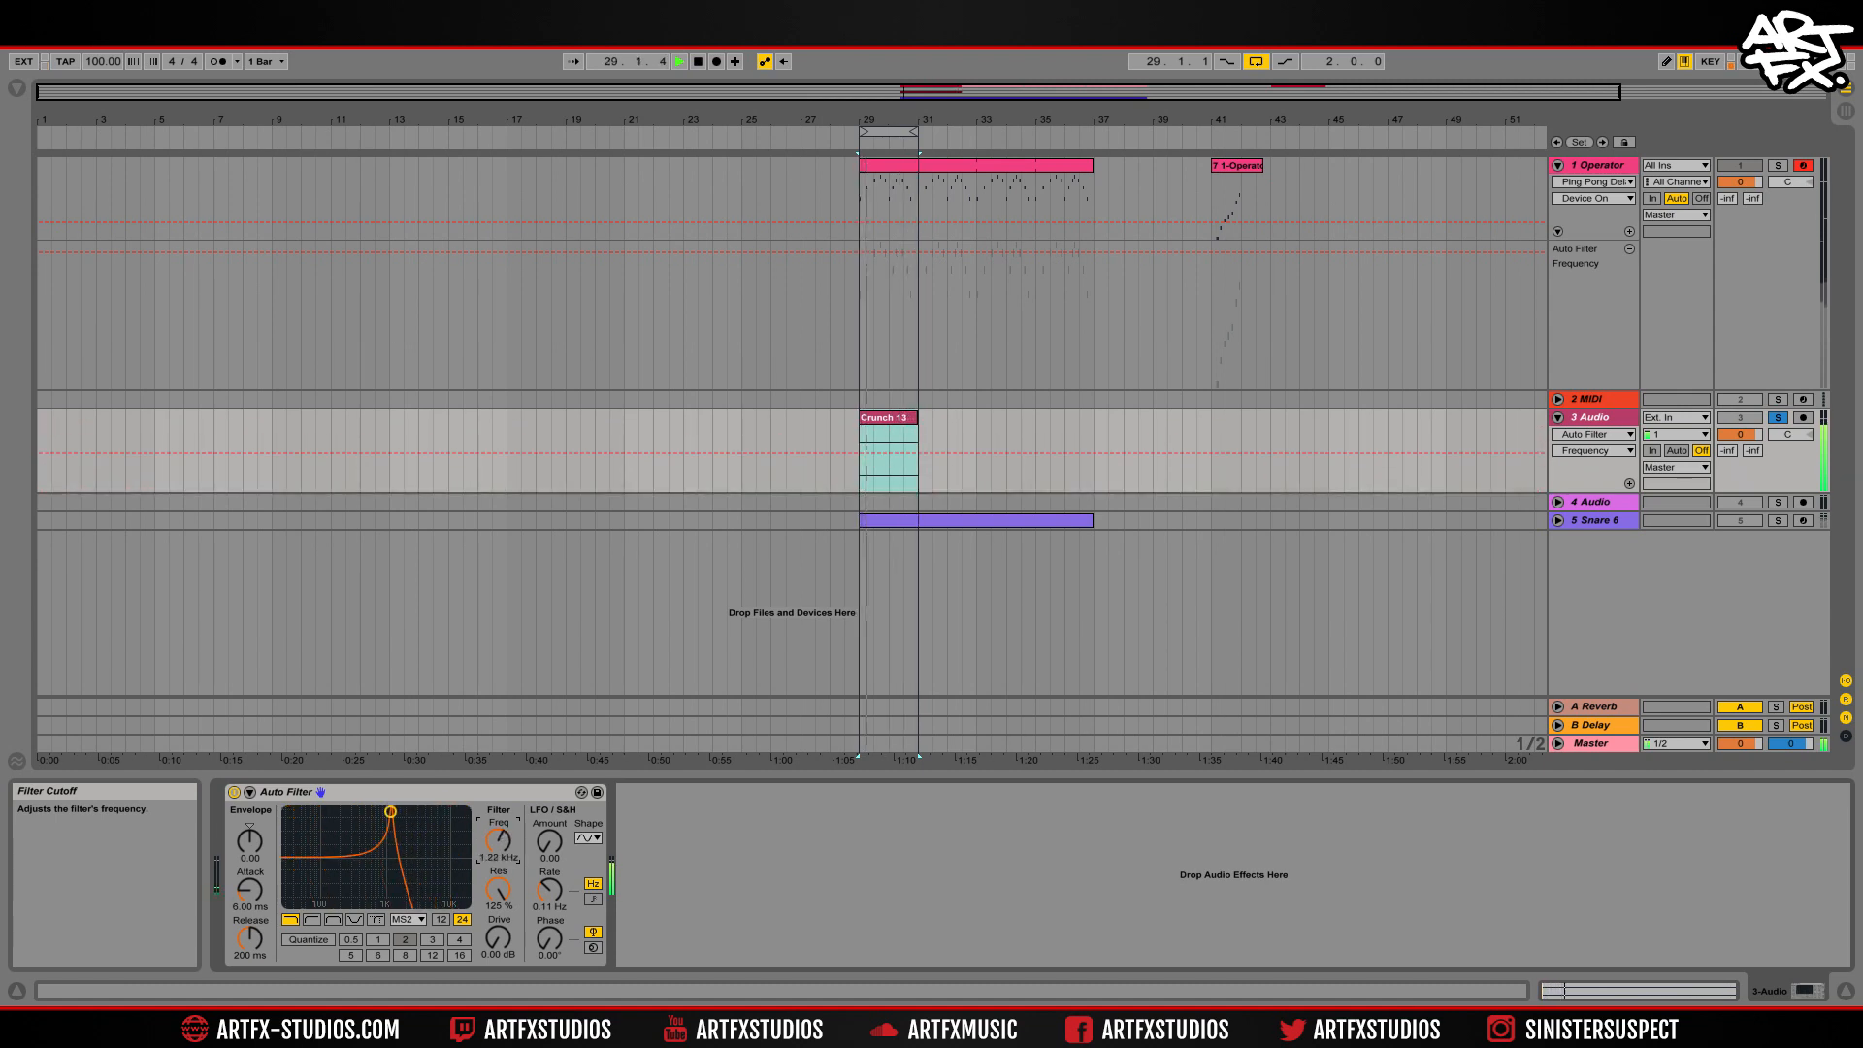
key("space")
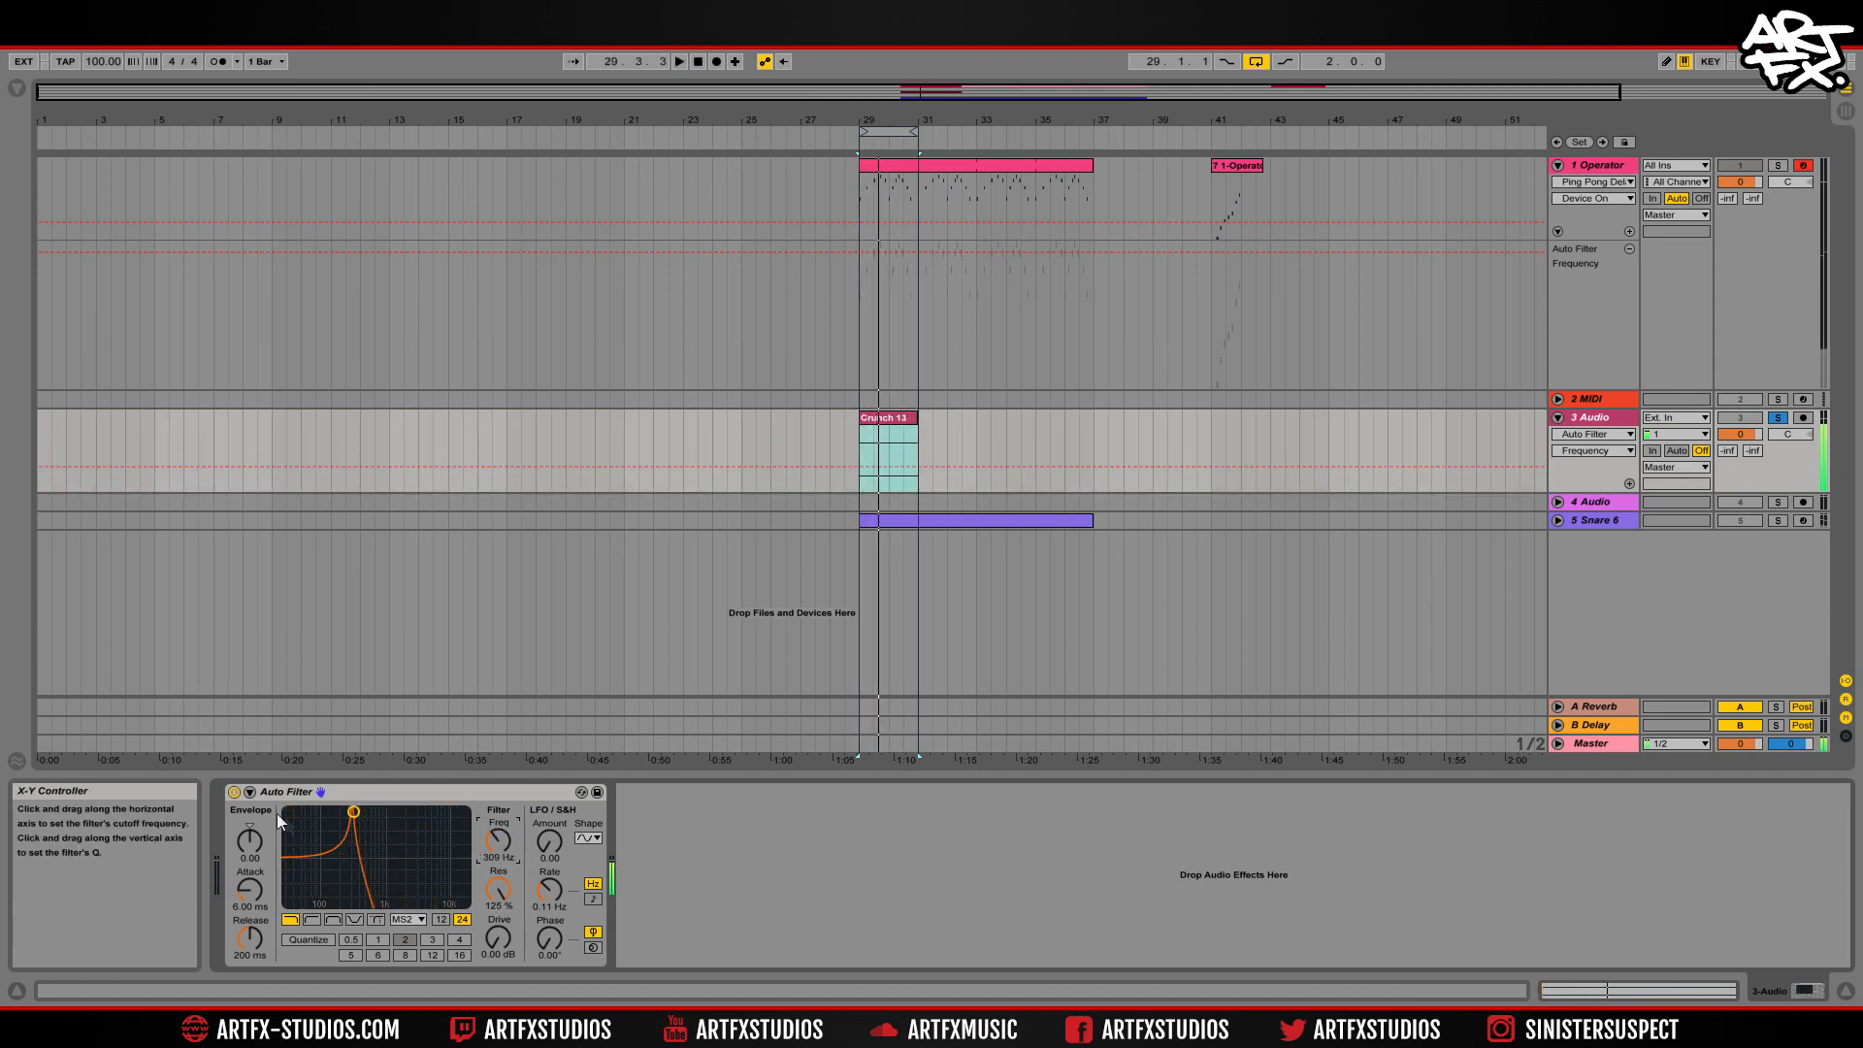
left_click(236, 793)
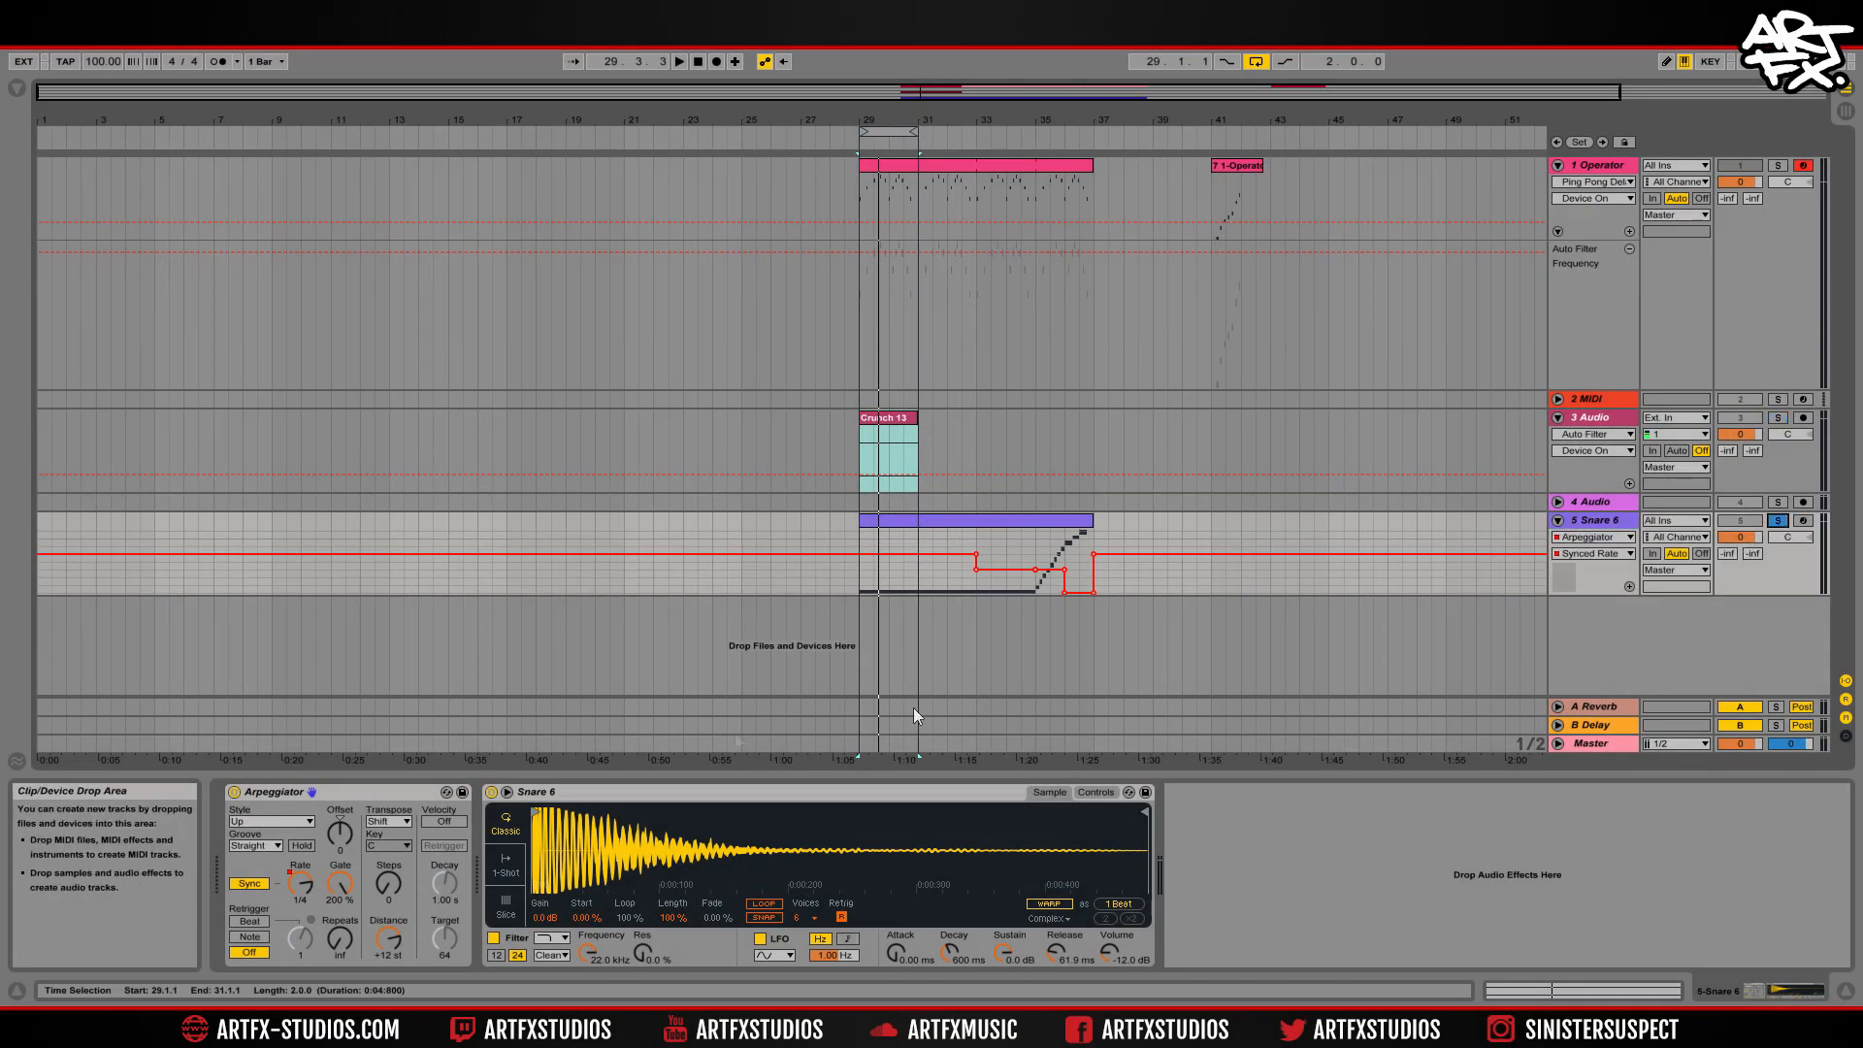
Delete the Arpeggiator from the Snare 6 track and open the MIDI notes of the track's clip.
left_click(454, 829)
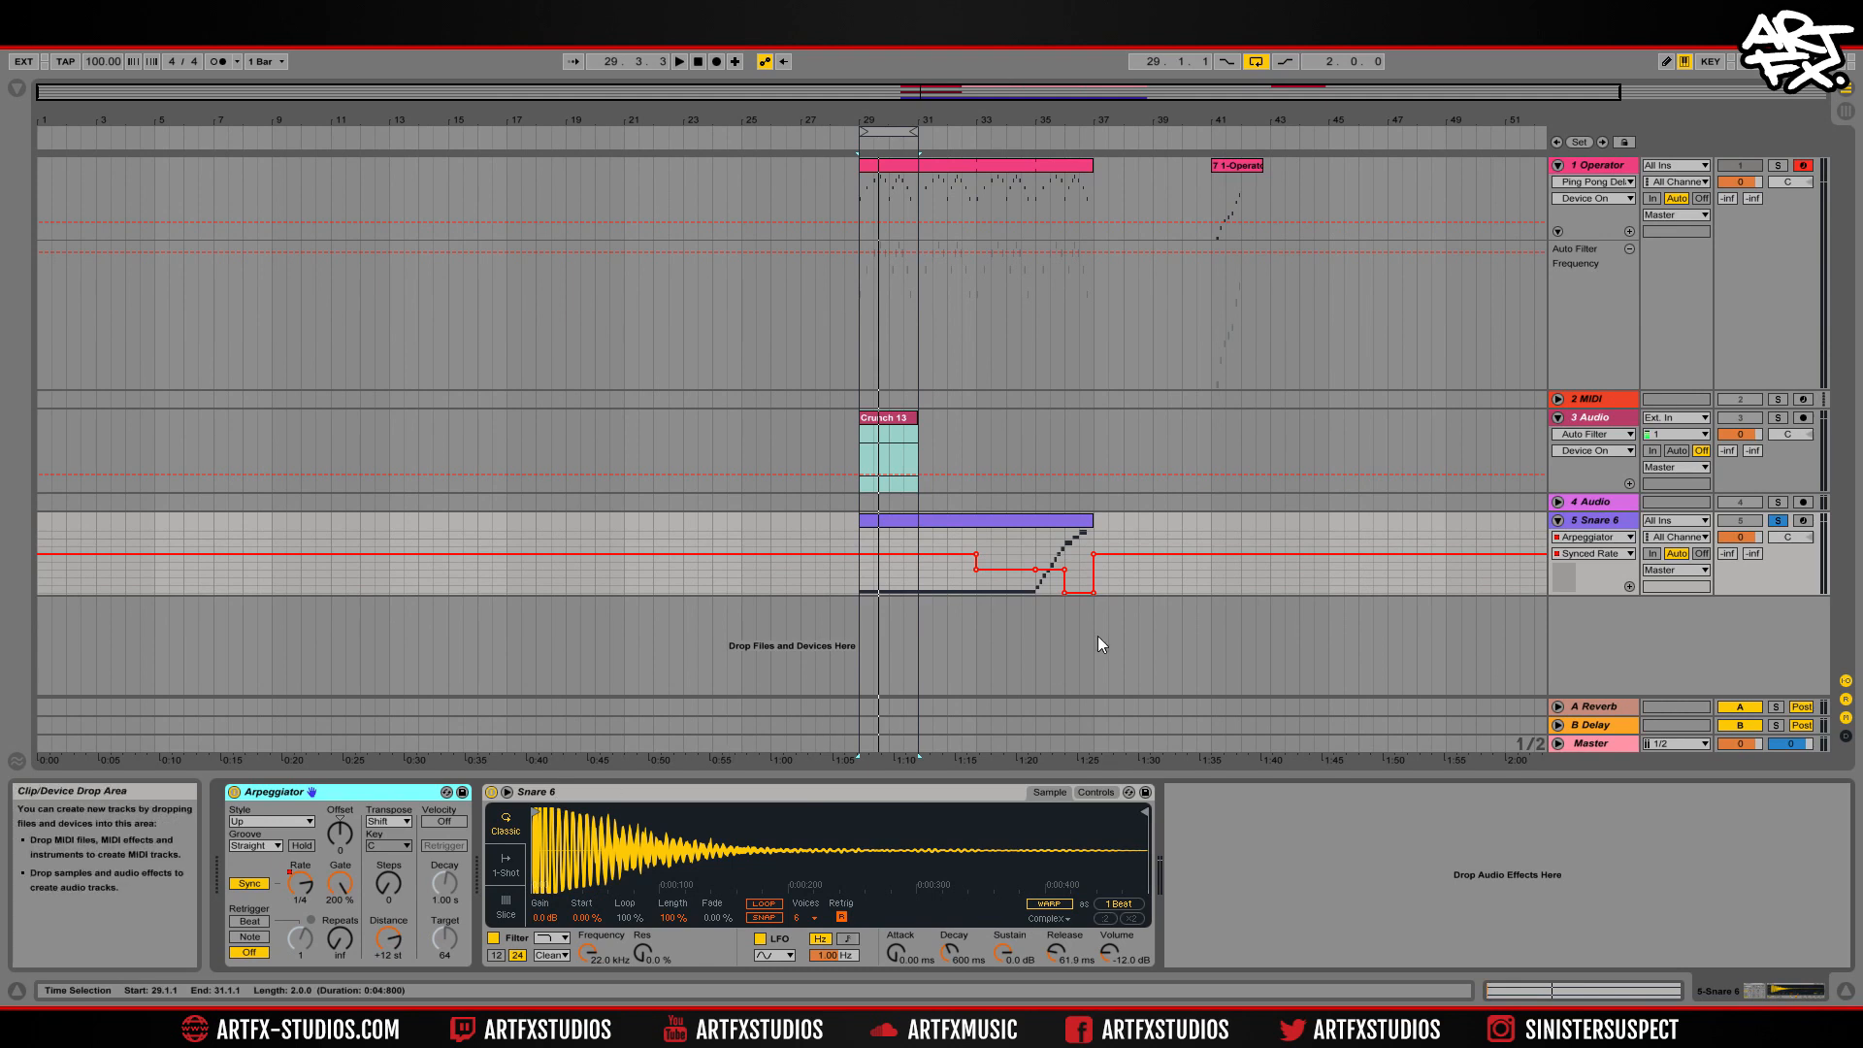
left_click(966, 521)
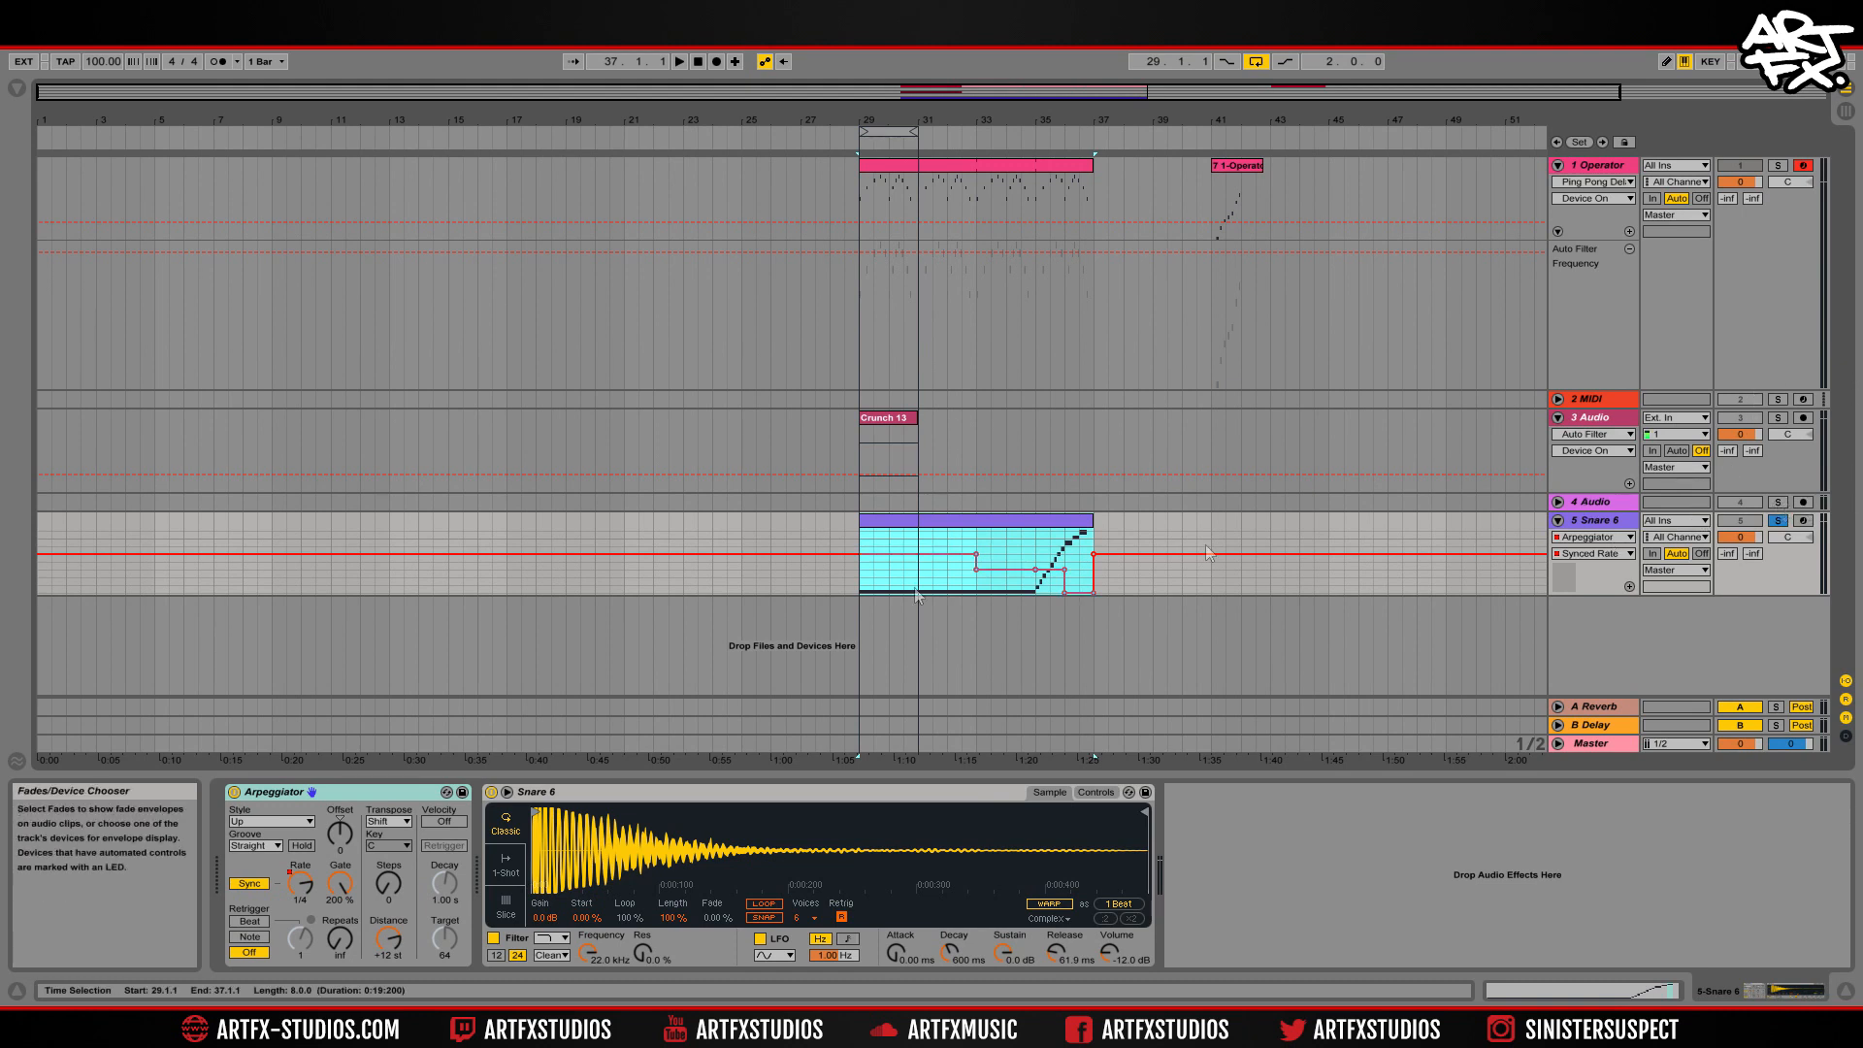
left_click(260, 792)
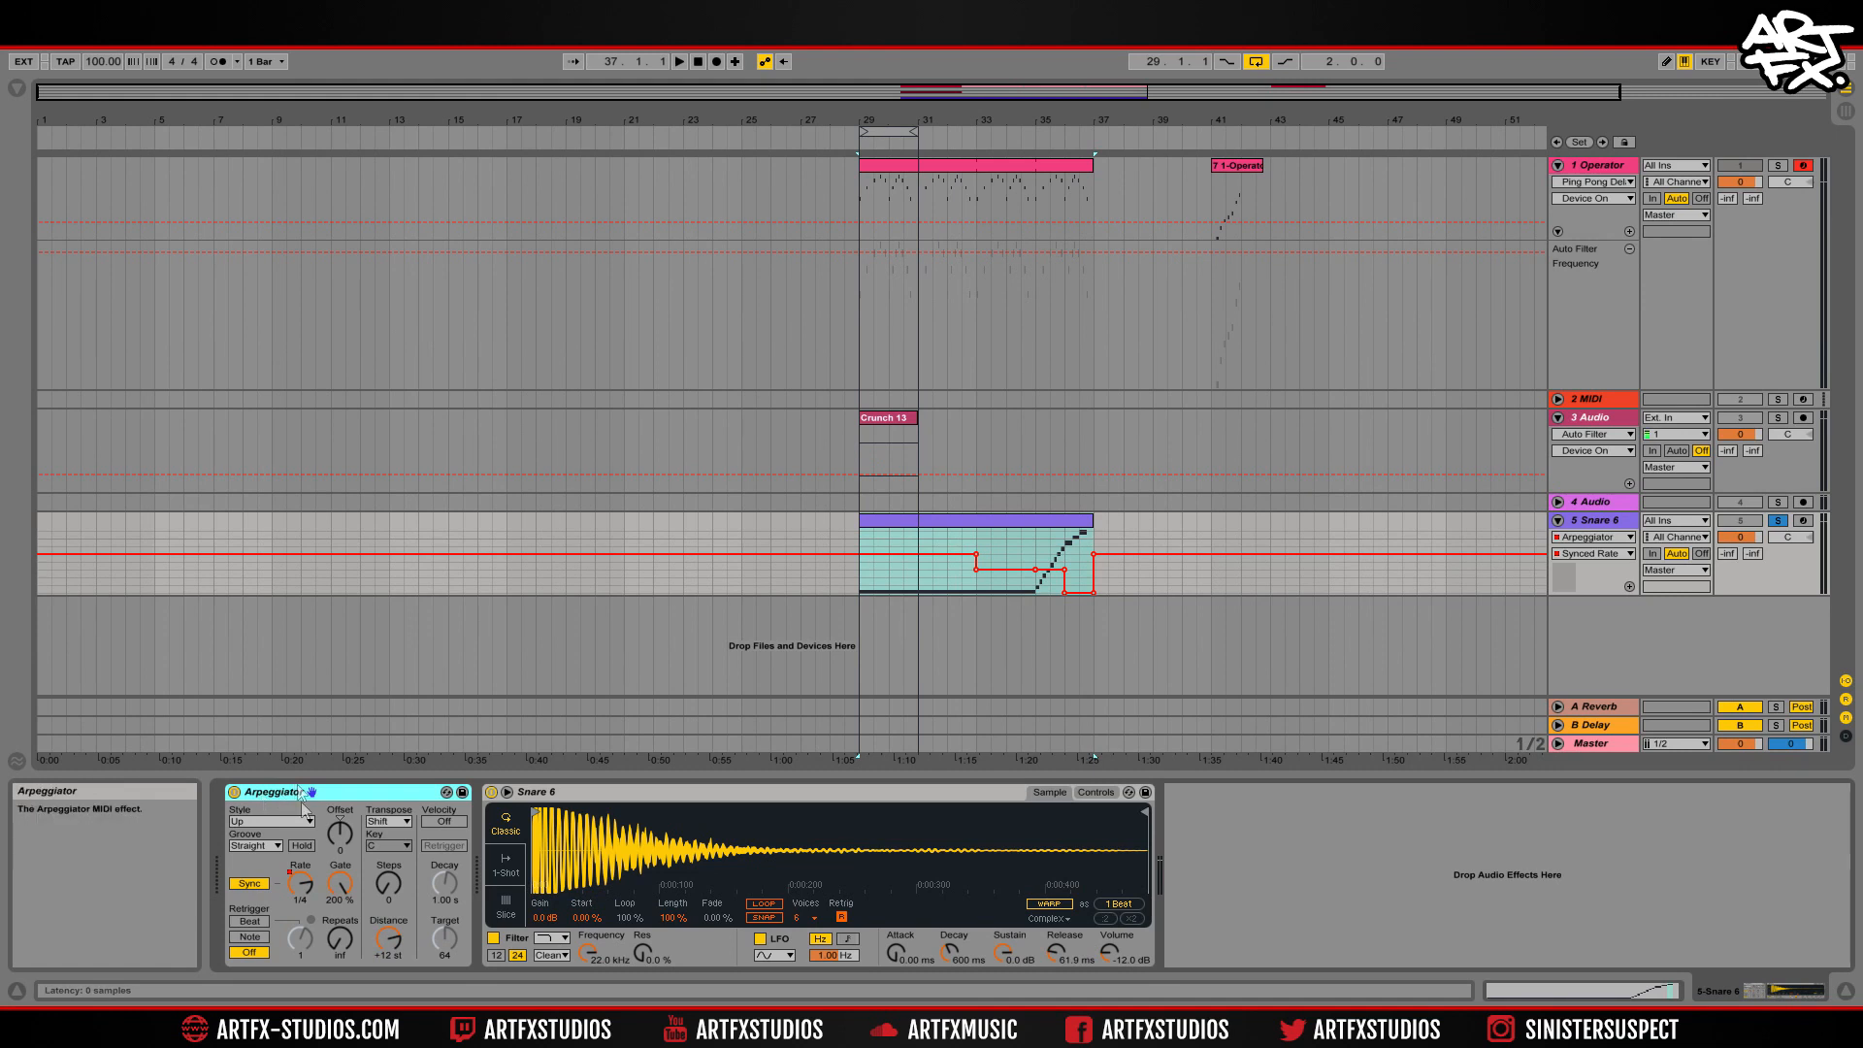
key("Delete")
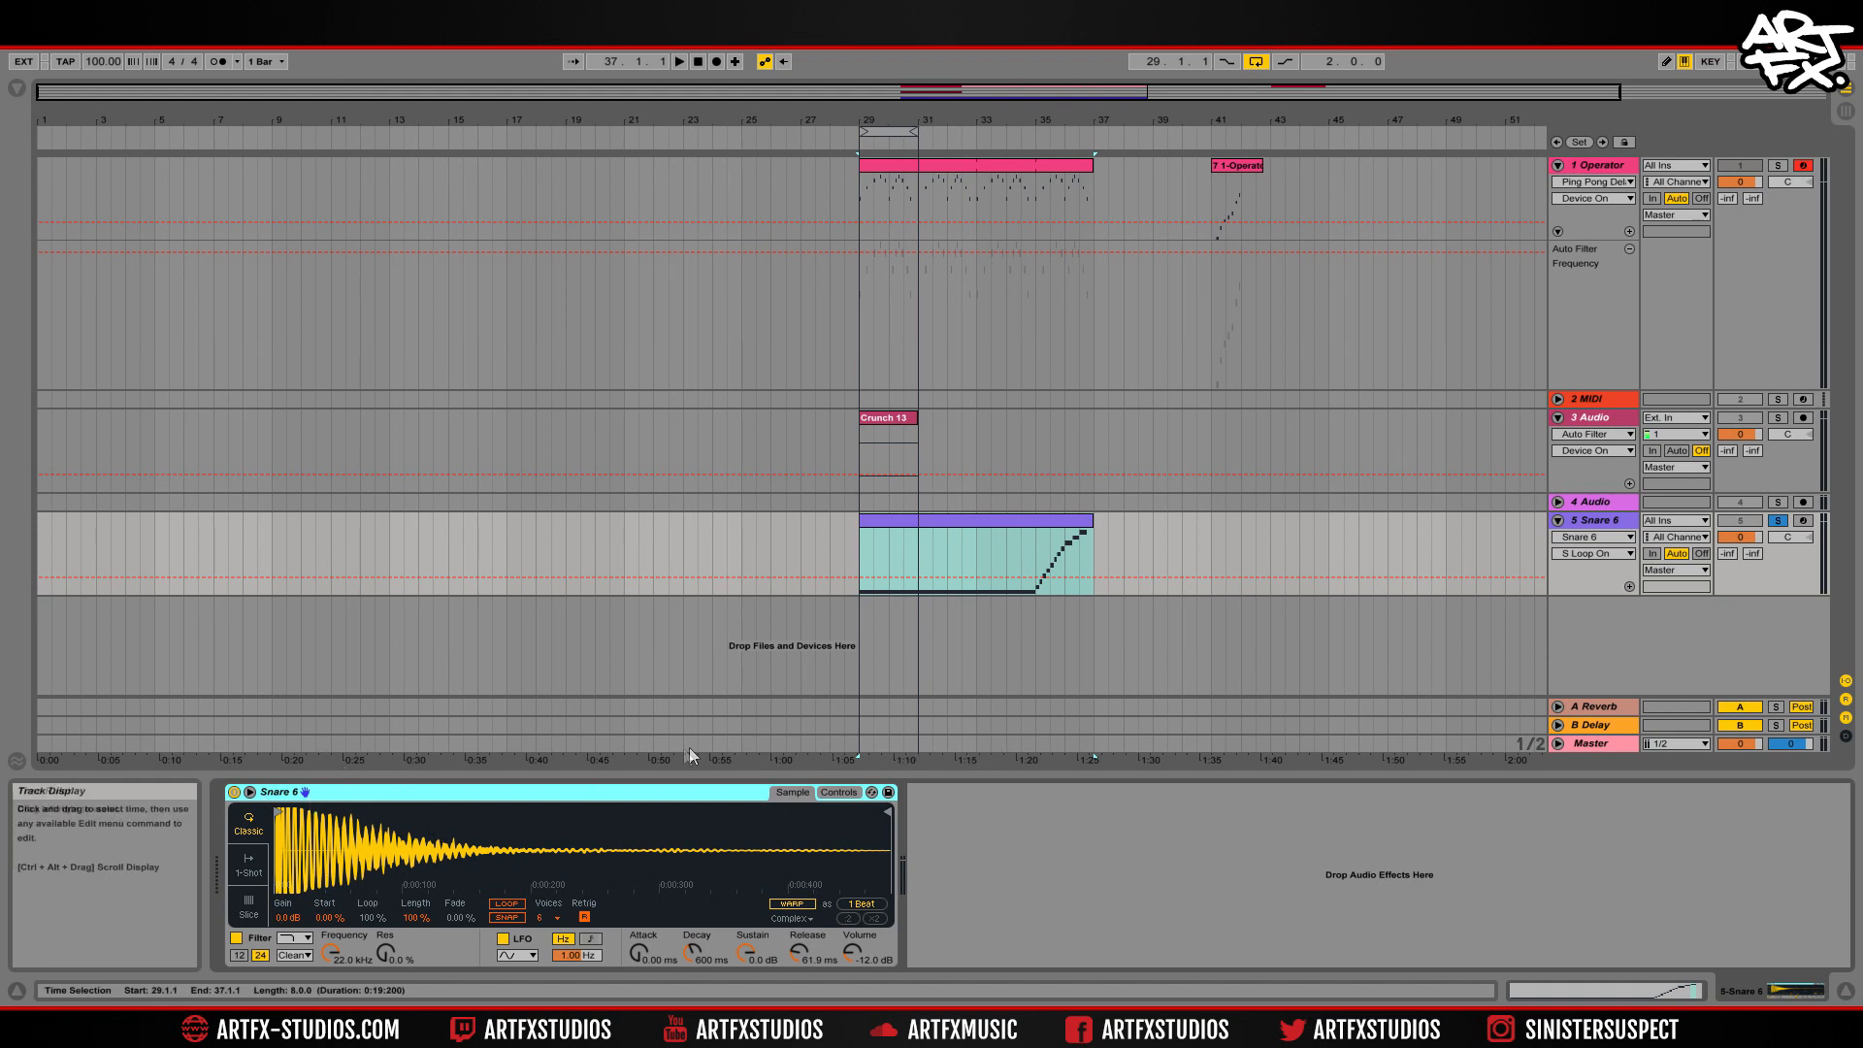
left_click(1038, 525)
double_click(1039, 522)
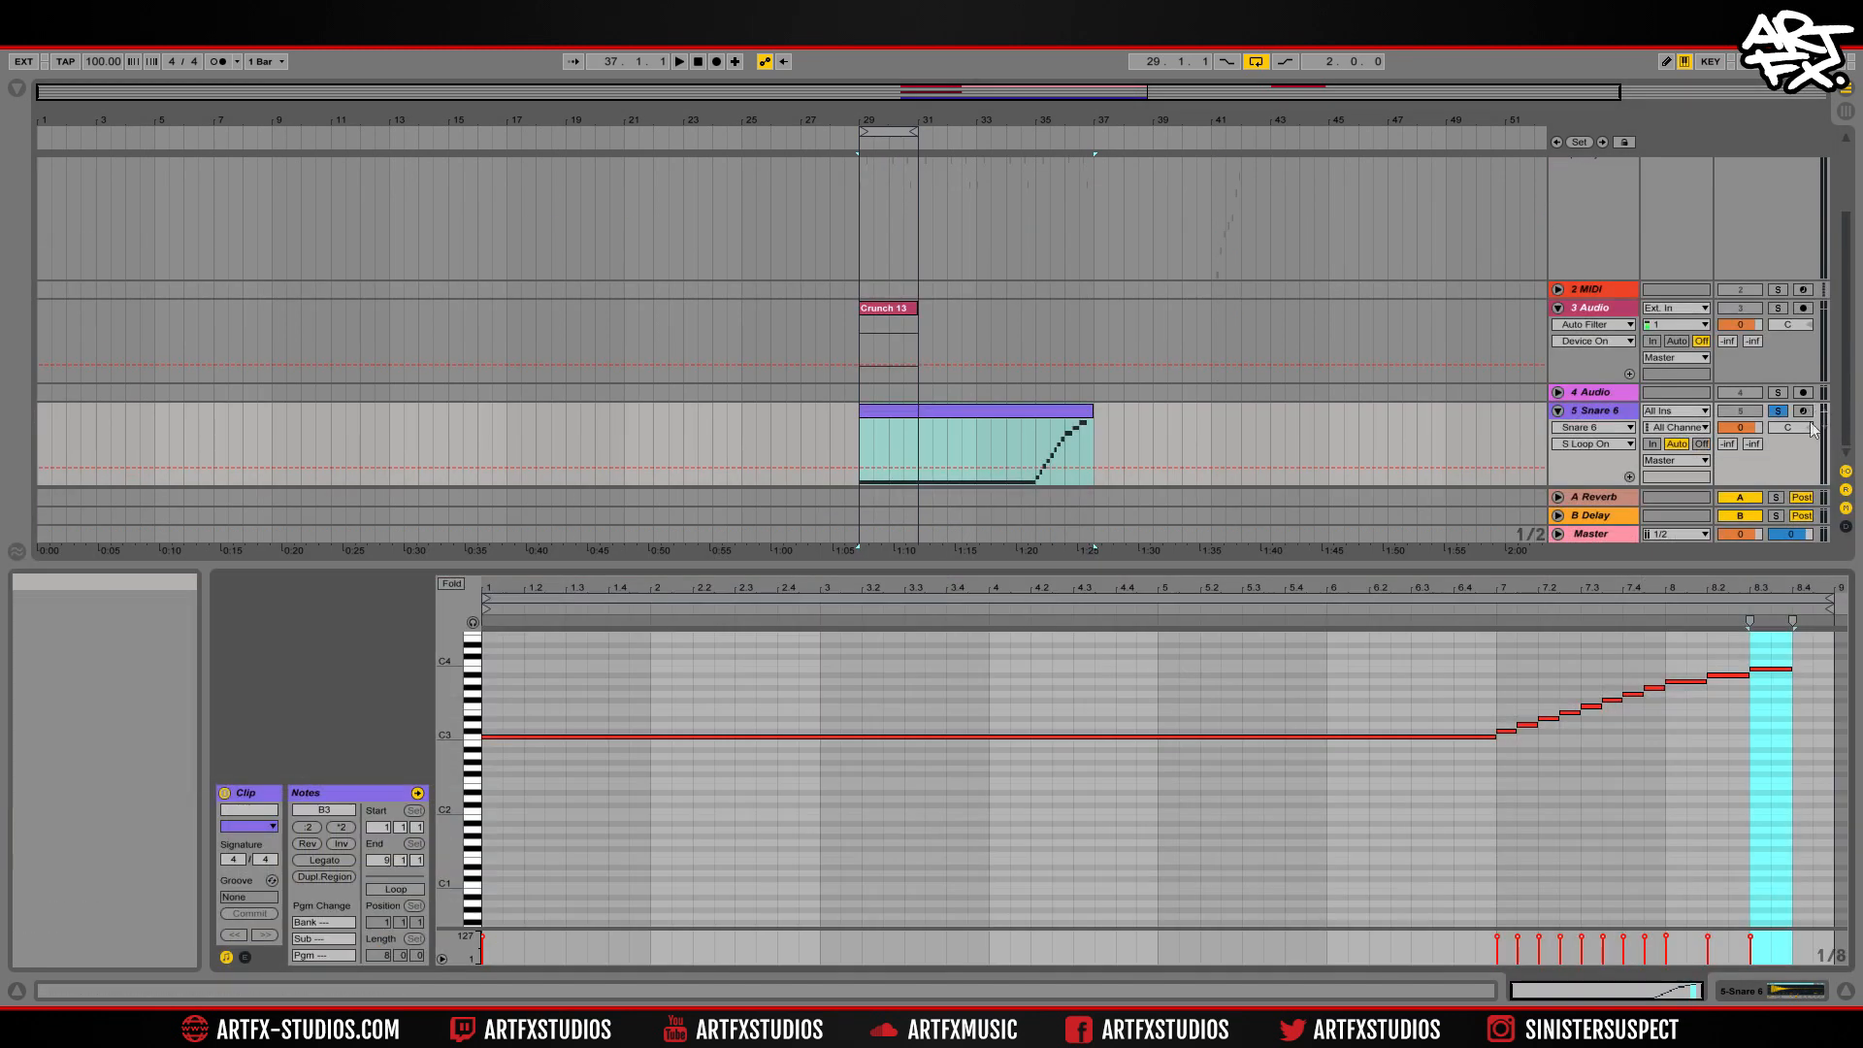
Extend the arrangement loop to 8 bars over the full Snare 6 clip and play its beginning.
left_click_drag(905, 131, 1091, 131)
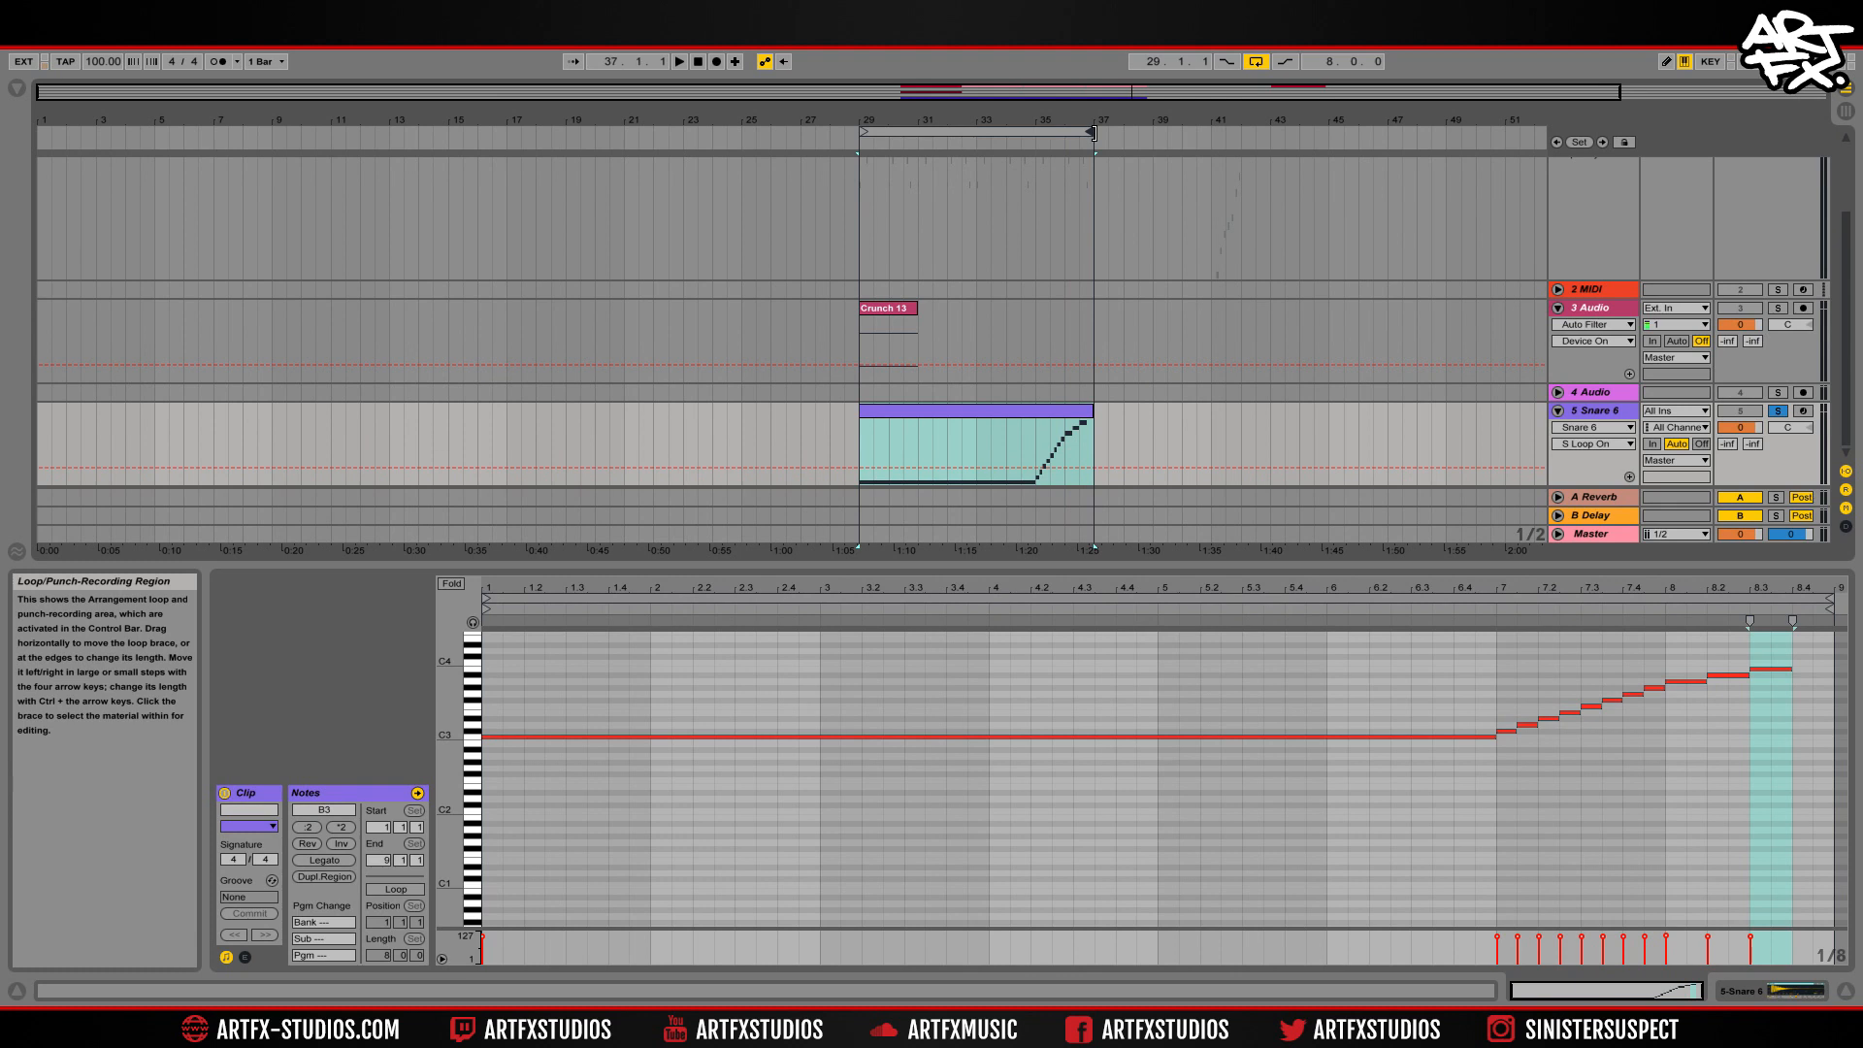
key("space")
key("space")
key("space")
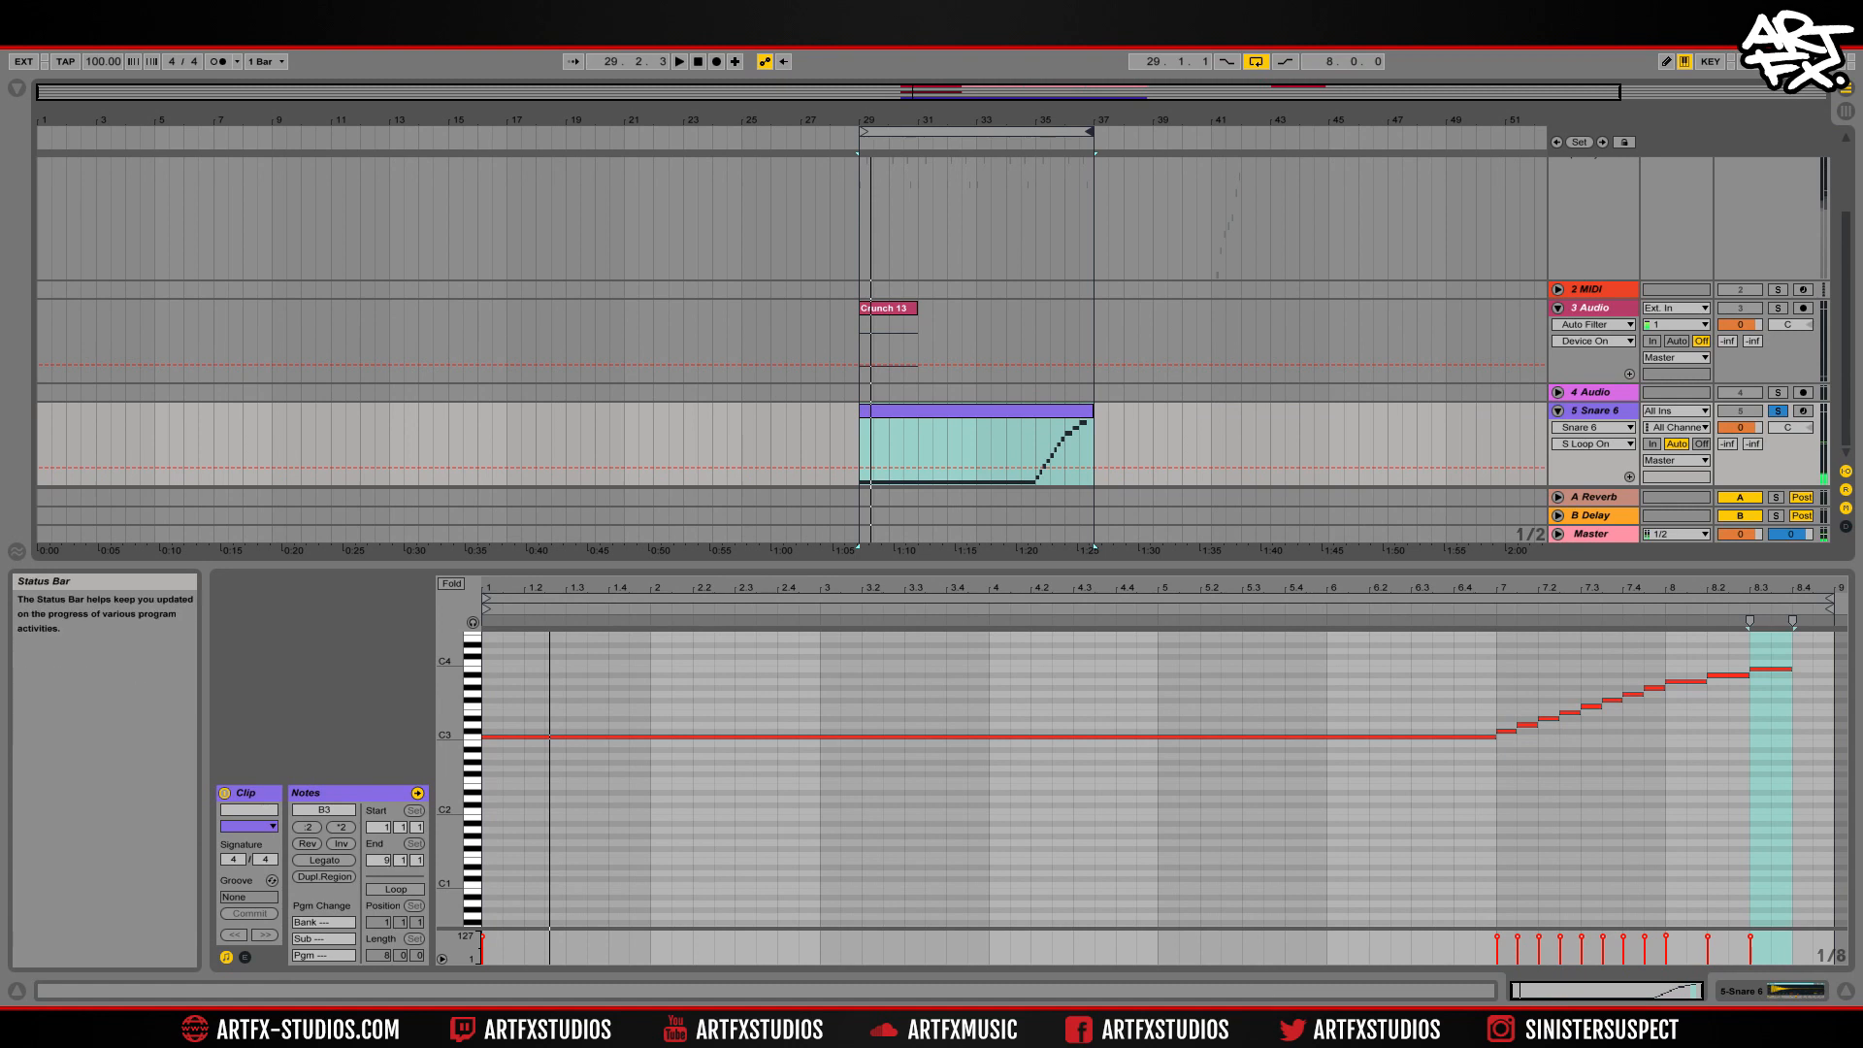
Add an Arpeggiator to the Snare 6 track with the gate at 200 % and the synced rate at 1/4.
left_click(1724, 994)
left_click(16, 89)
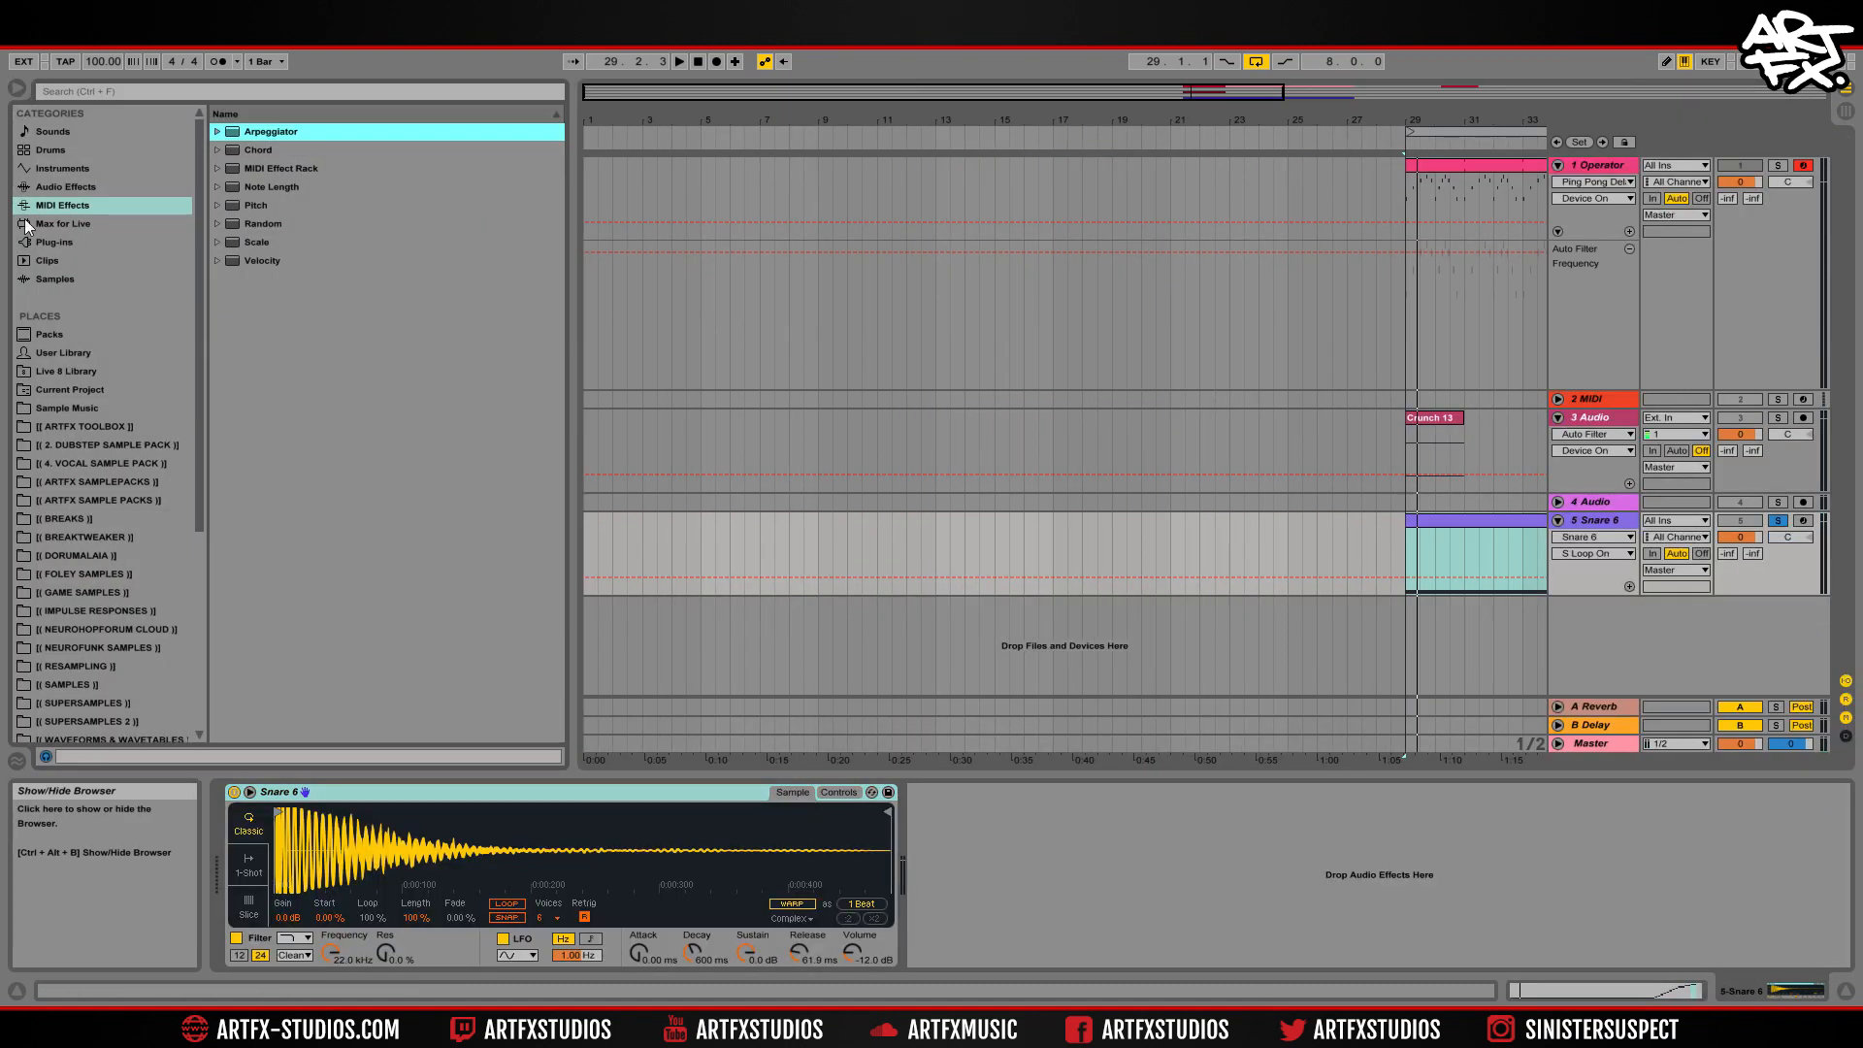
double_click(266, 131)
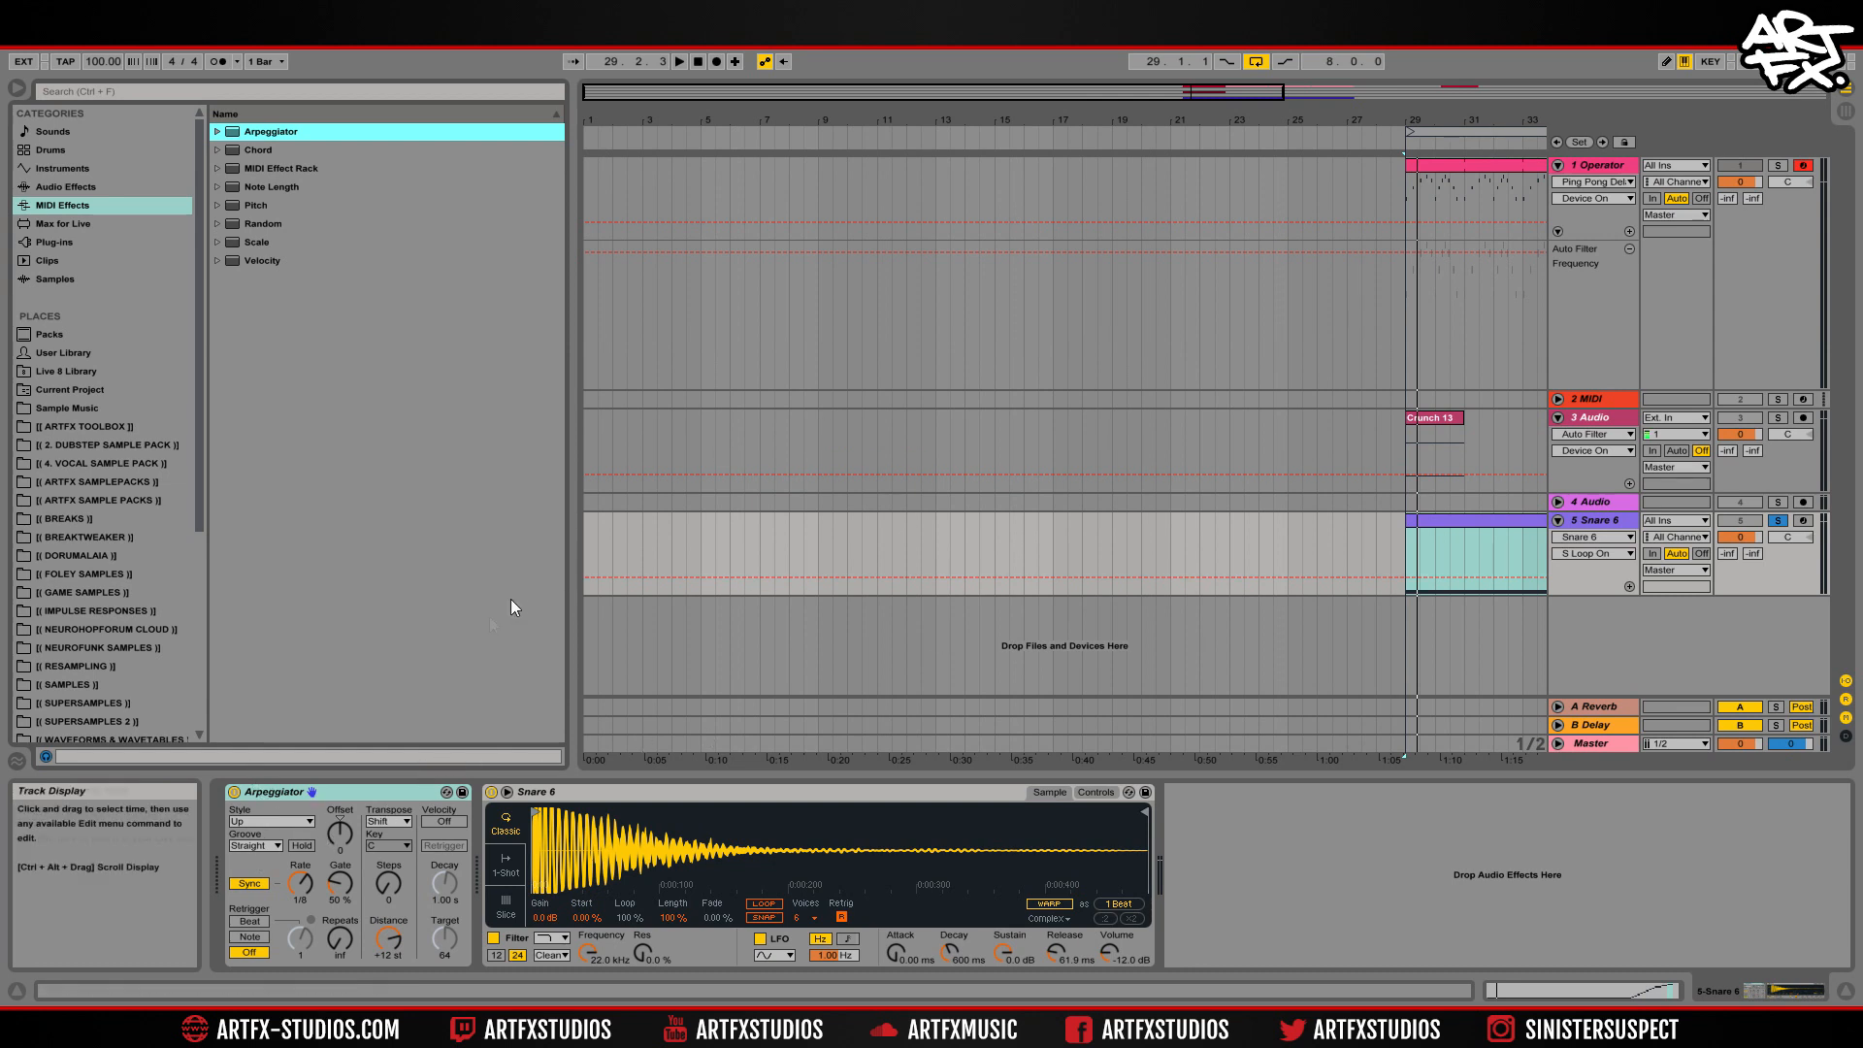
left_click_drag(342, 879, 345, 735)
left_click(301, 883)
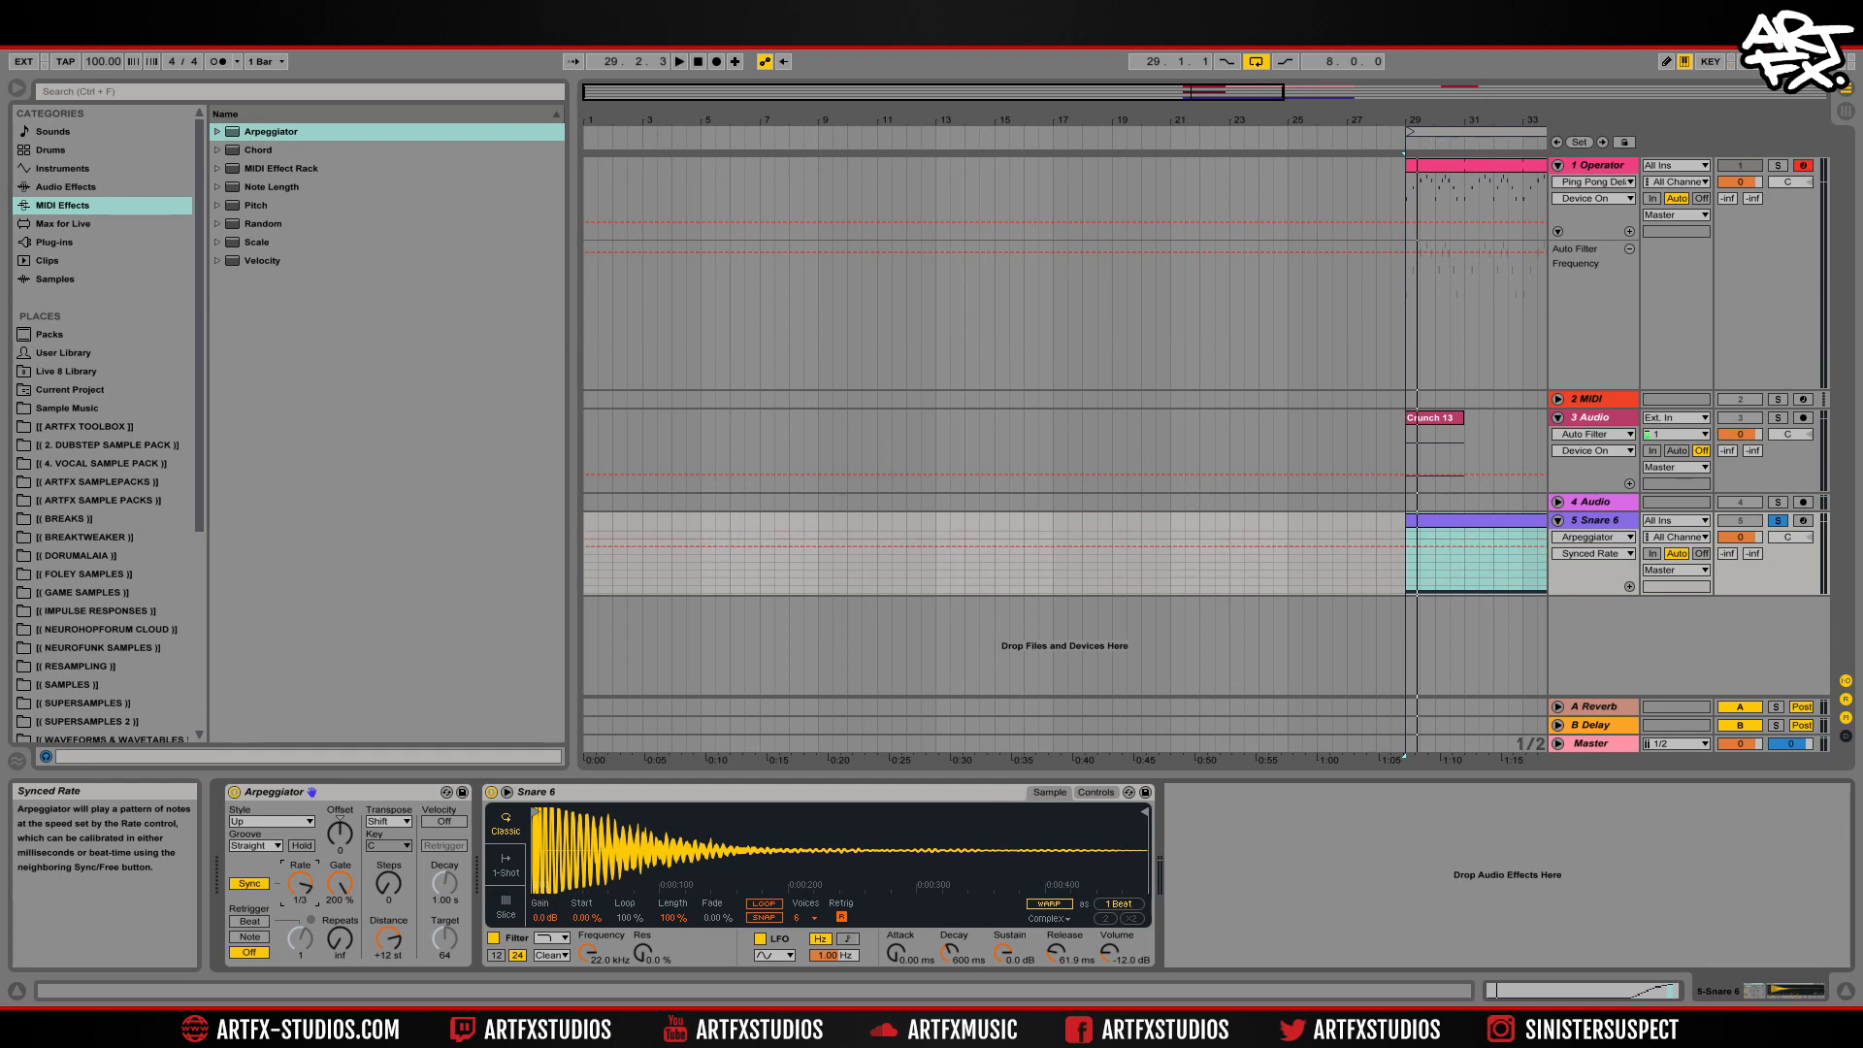
Automate the Arpeggiator's synced rate on the Snare 6 track to 1/8 from bar 33 to bar 35.
left_click_drag(1440, 120, 890, 122)
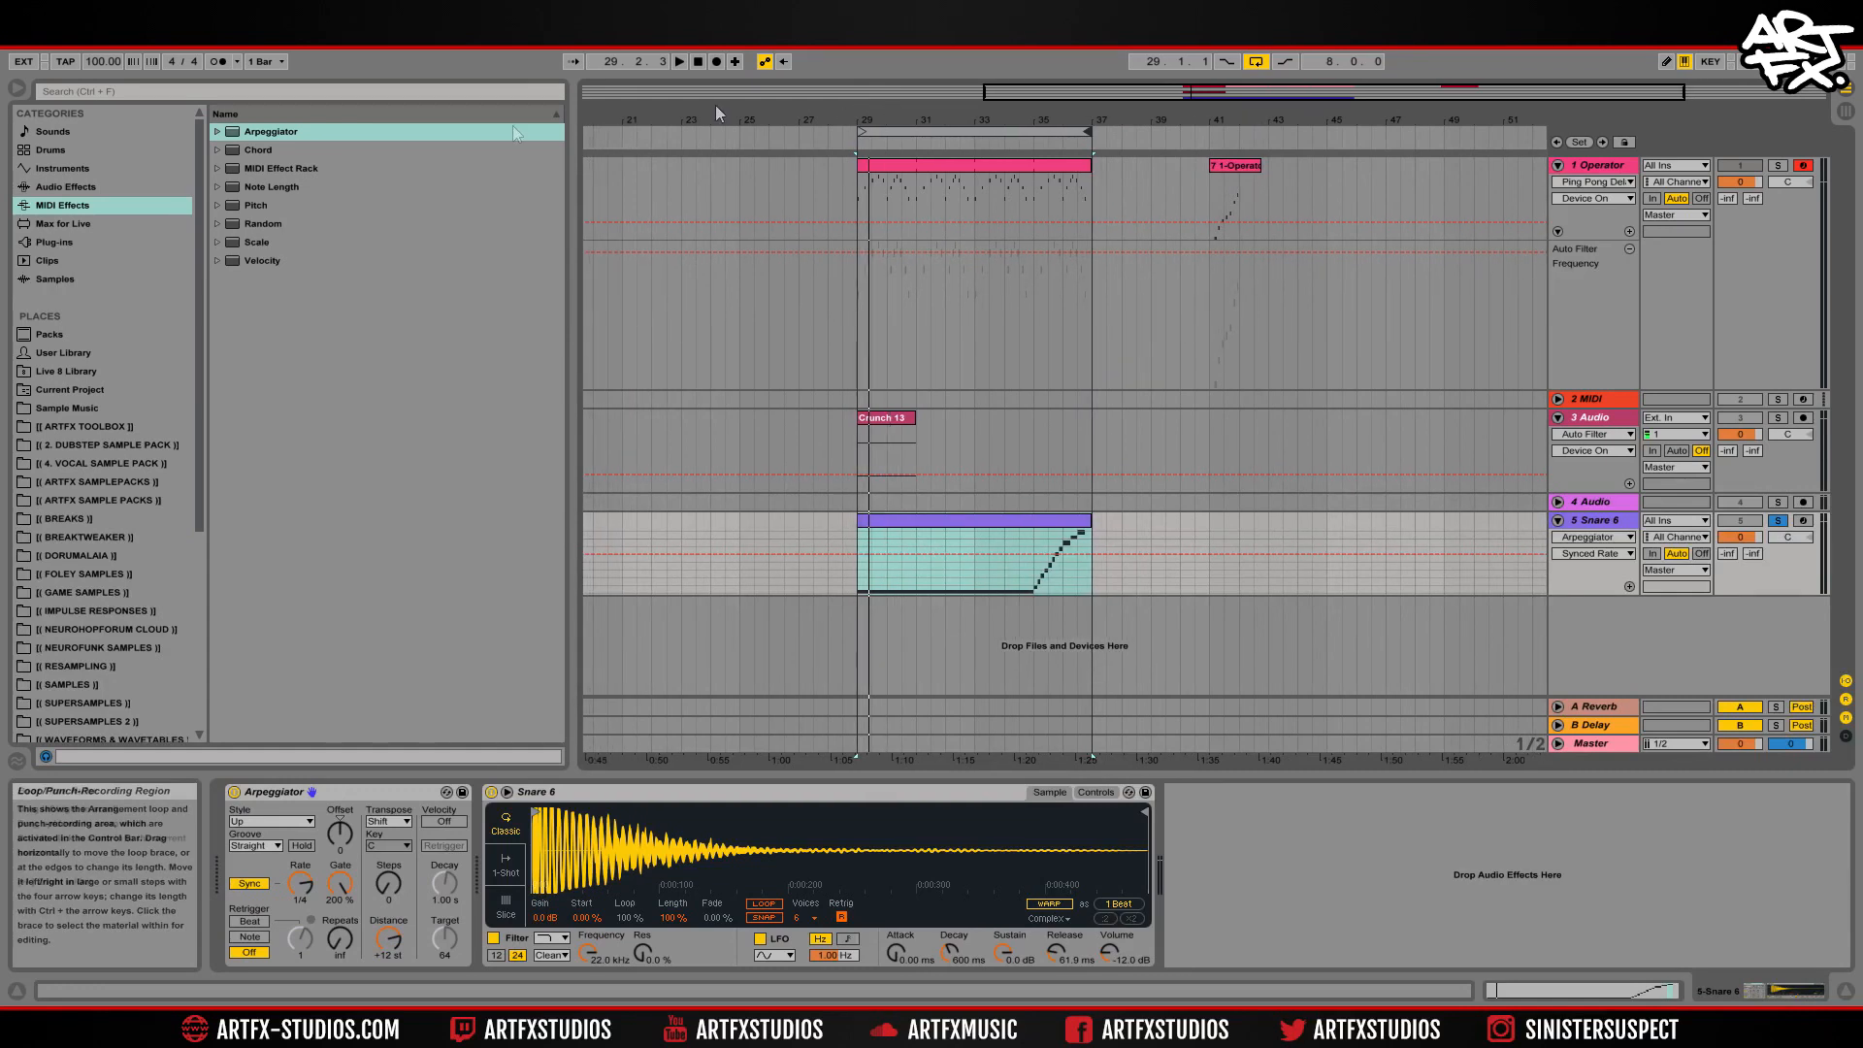
left_click(19, 92)
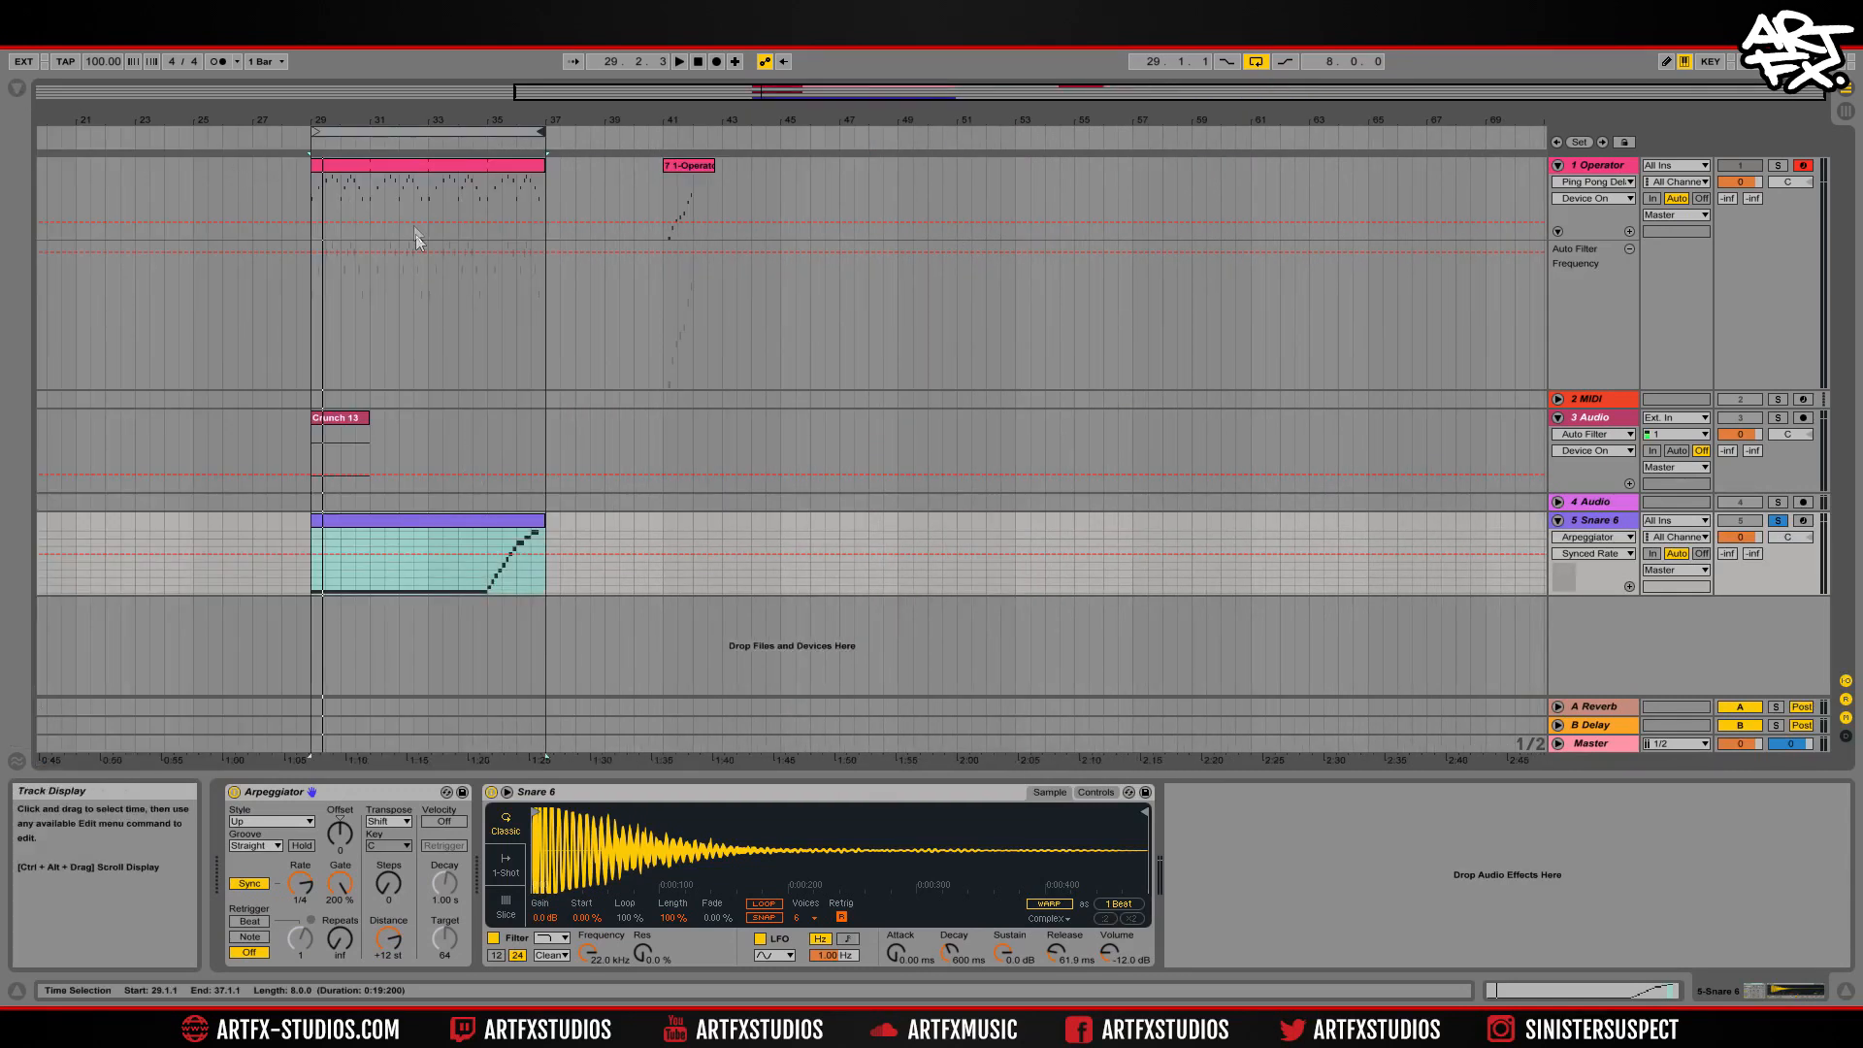
left_click_drag(417, 121, 966, 120)
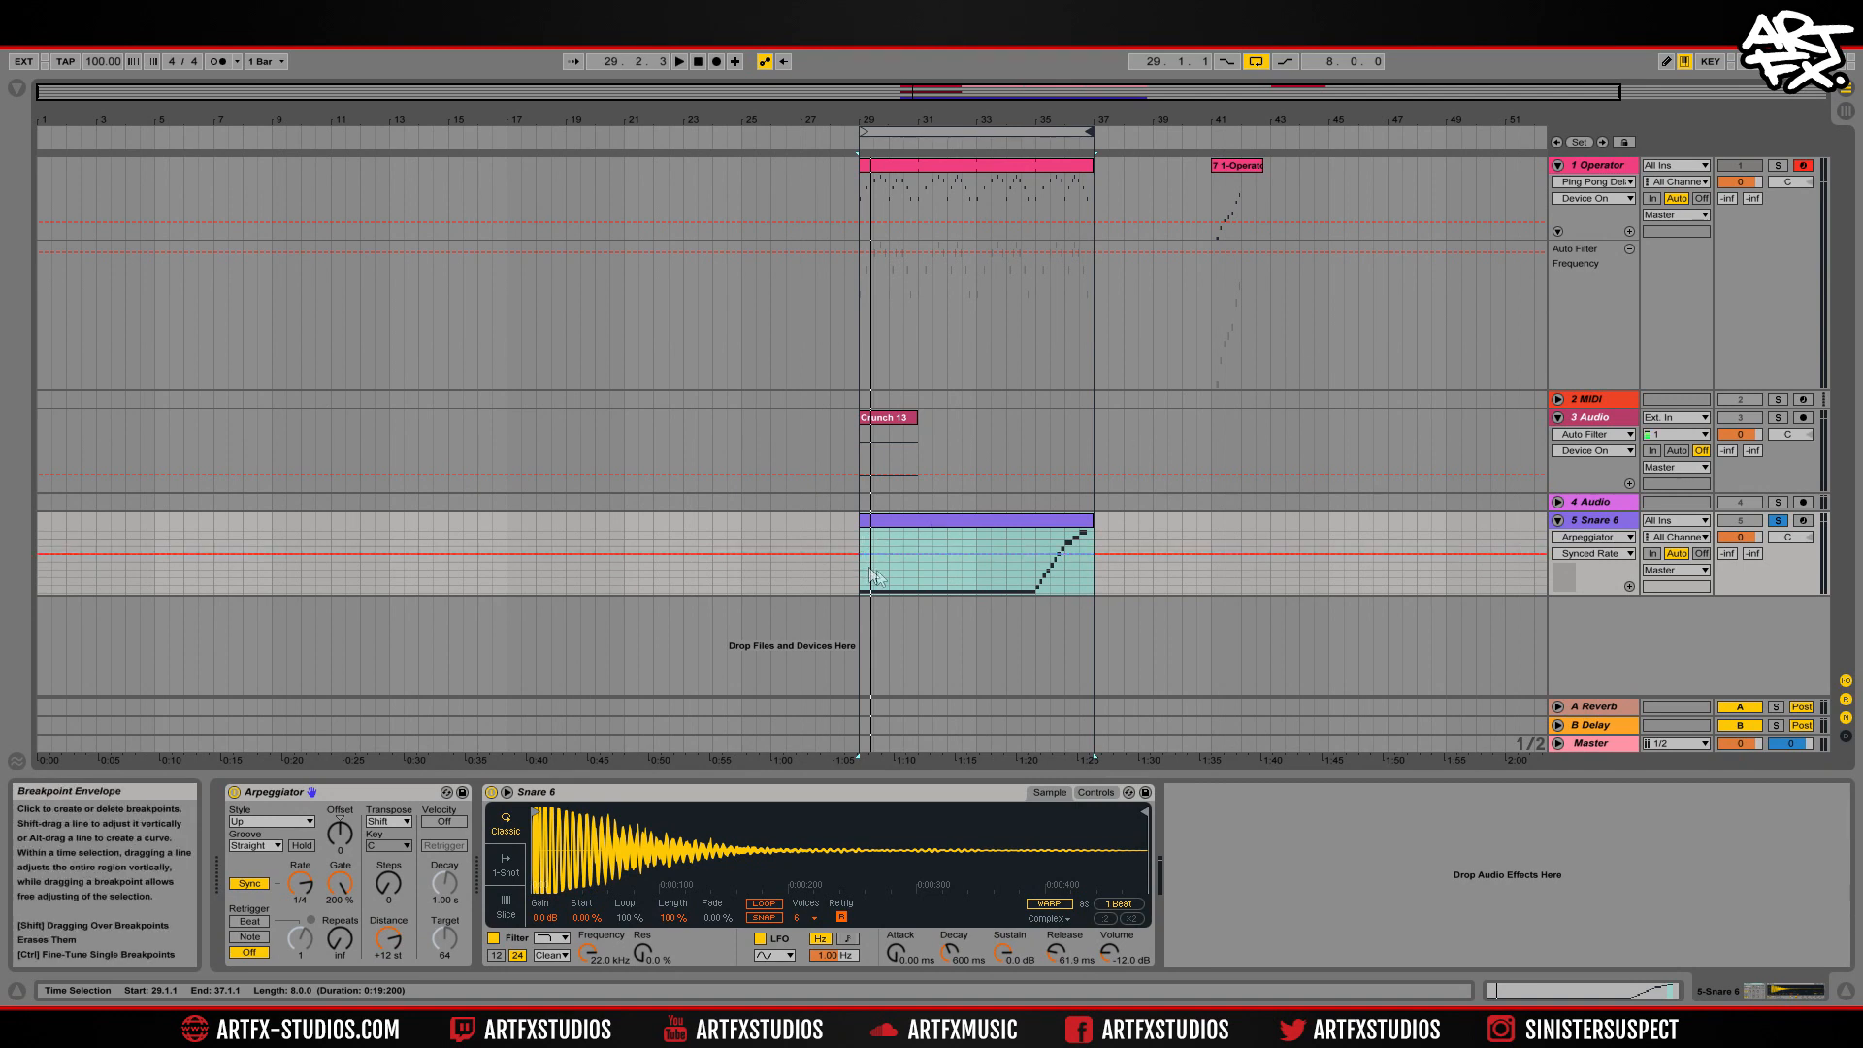
right_click(977, 565)
left_click_drag(976, 563, 1027, 580)
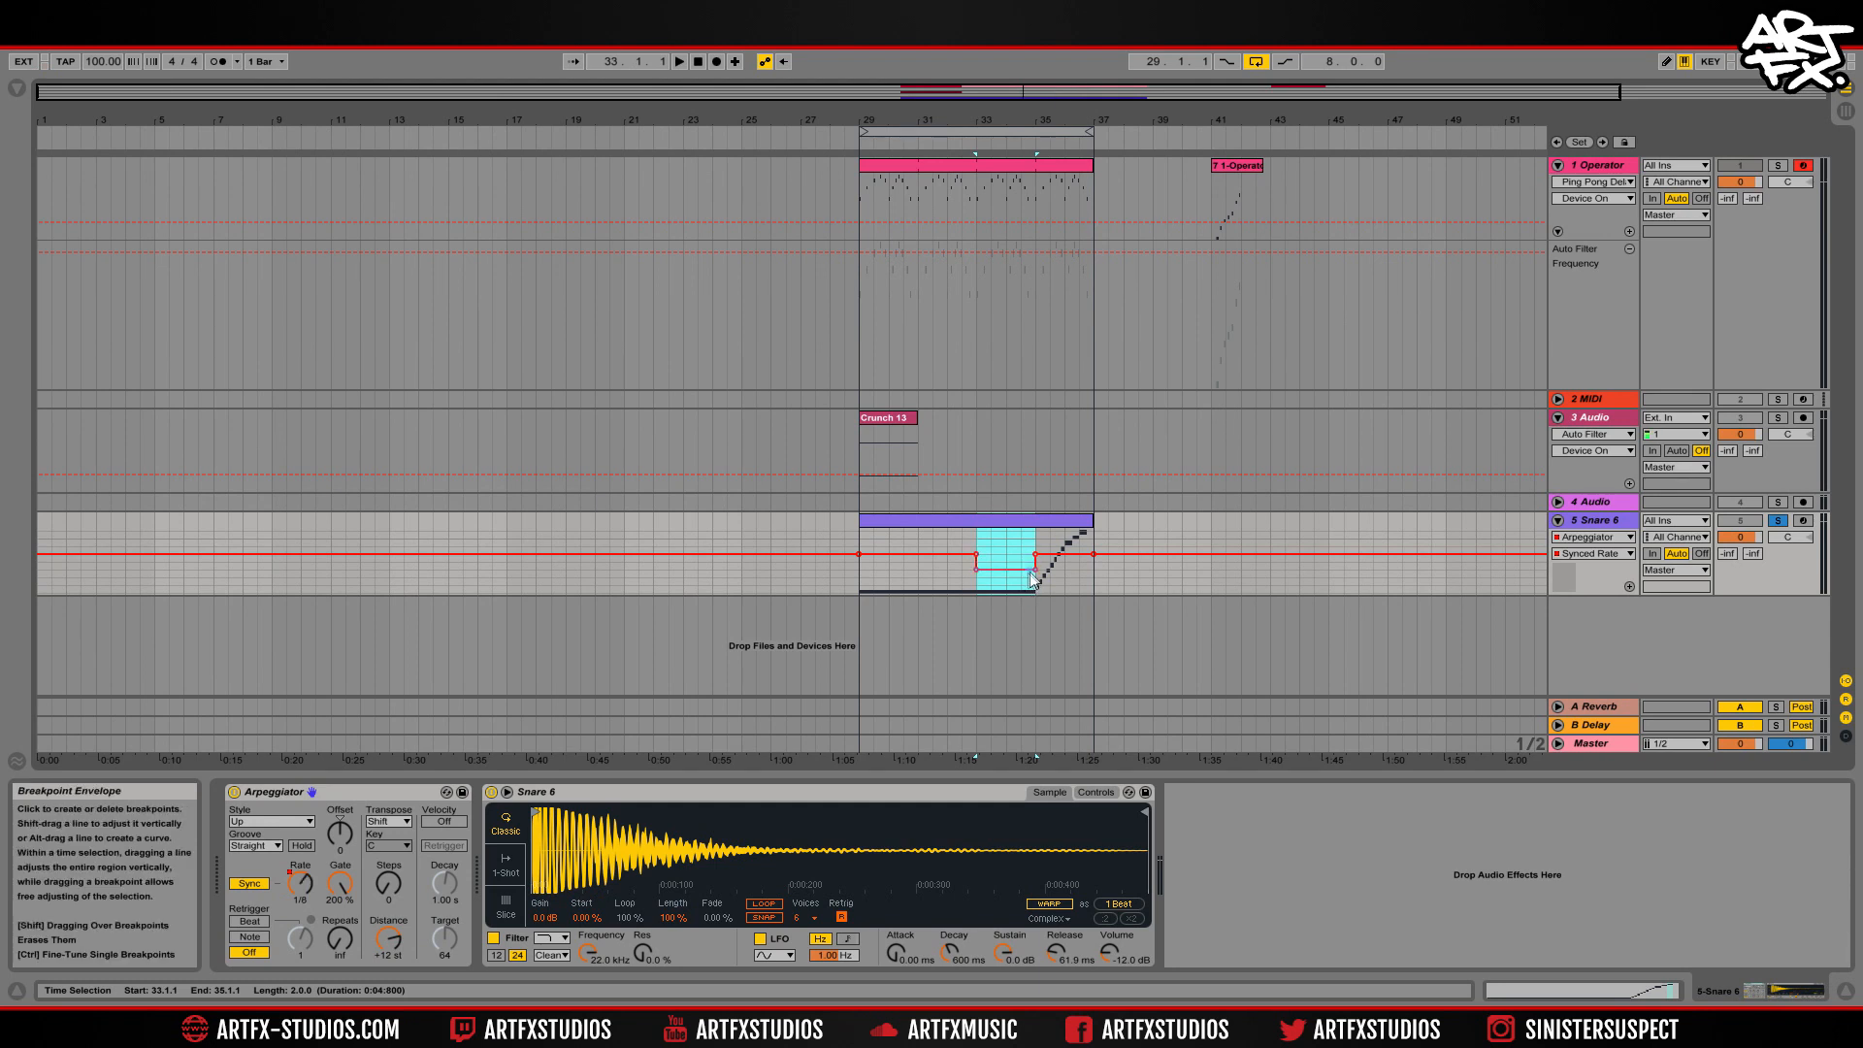
Continue the 1/8 rate automation from bar 35 and drop it to 1/24 from bar 36 to bar 37.
left_click_drag(1037, 538, 1087, 542)
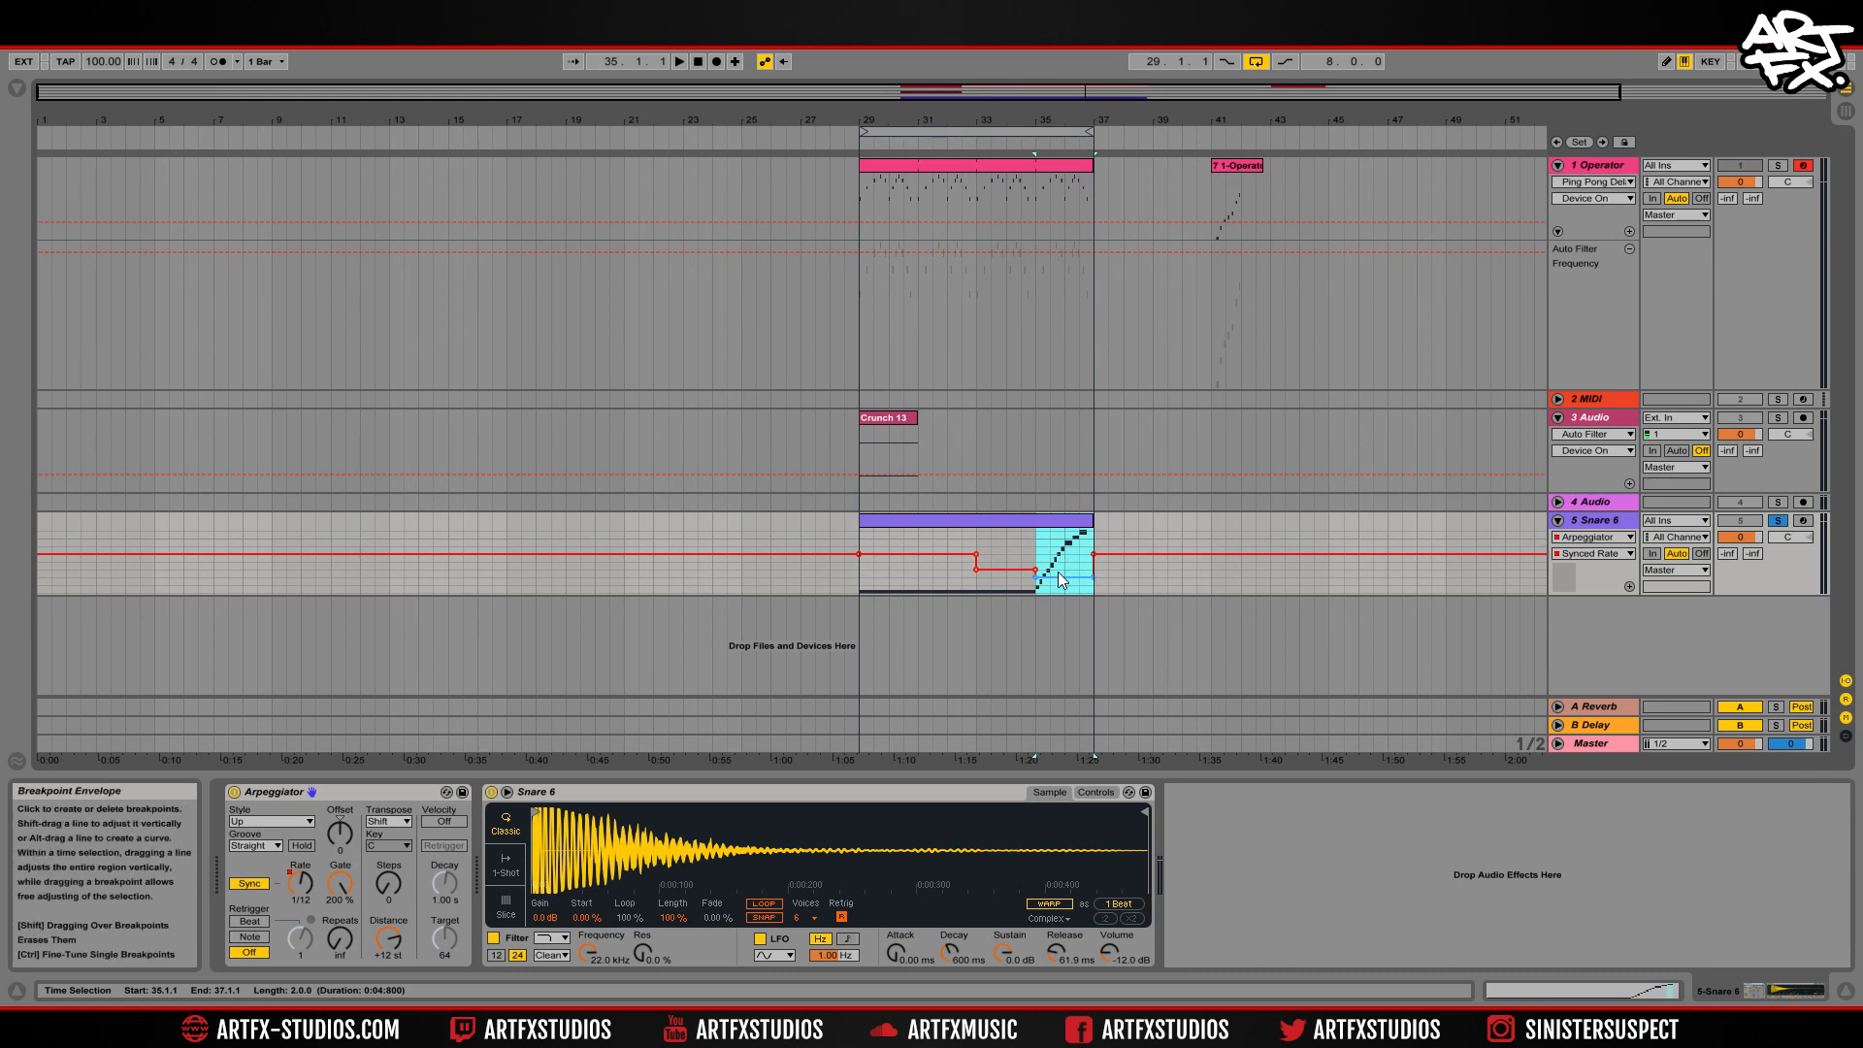
left_click(1077, 545)
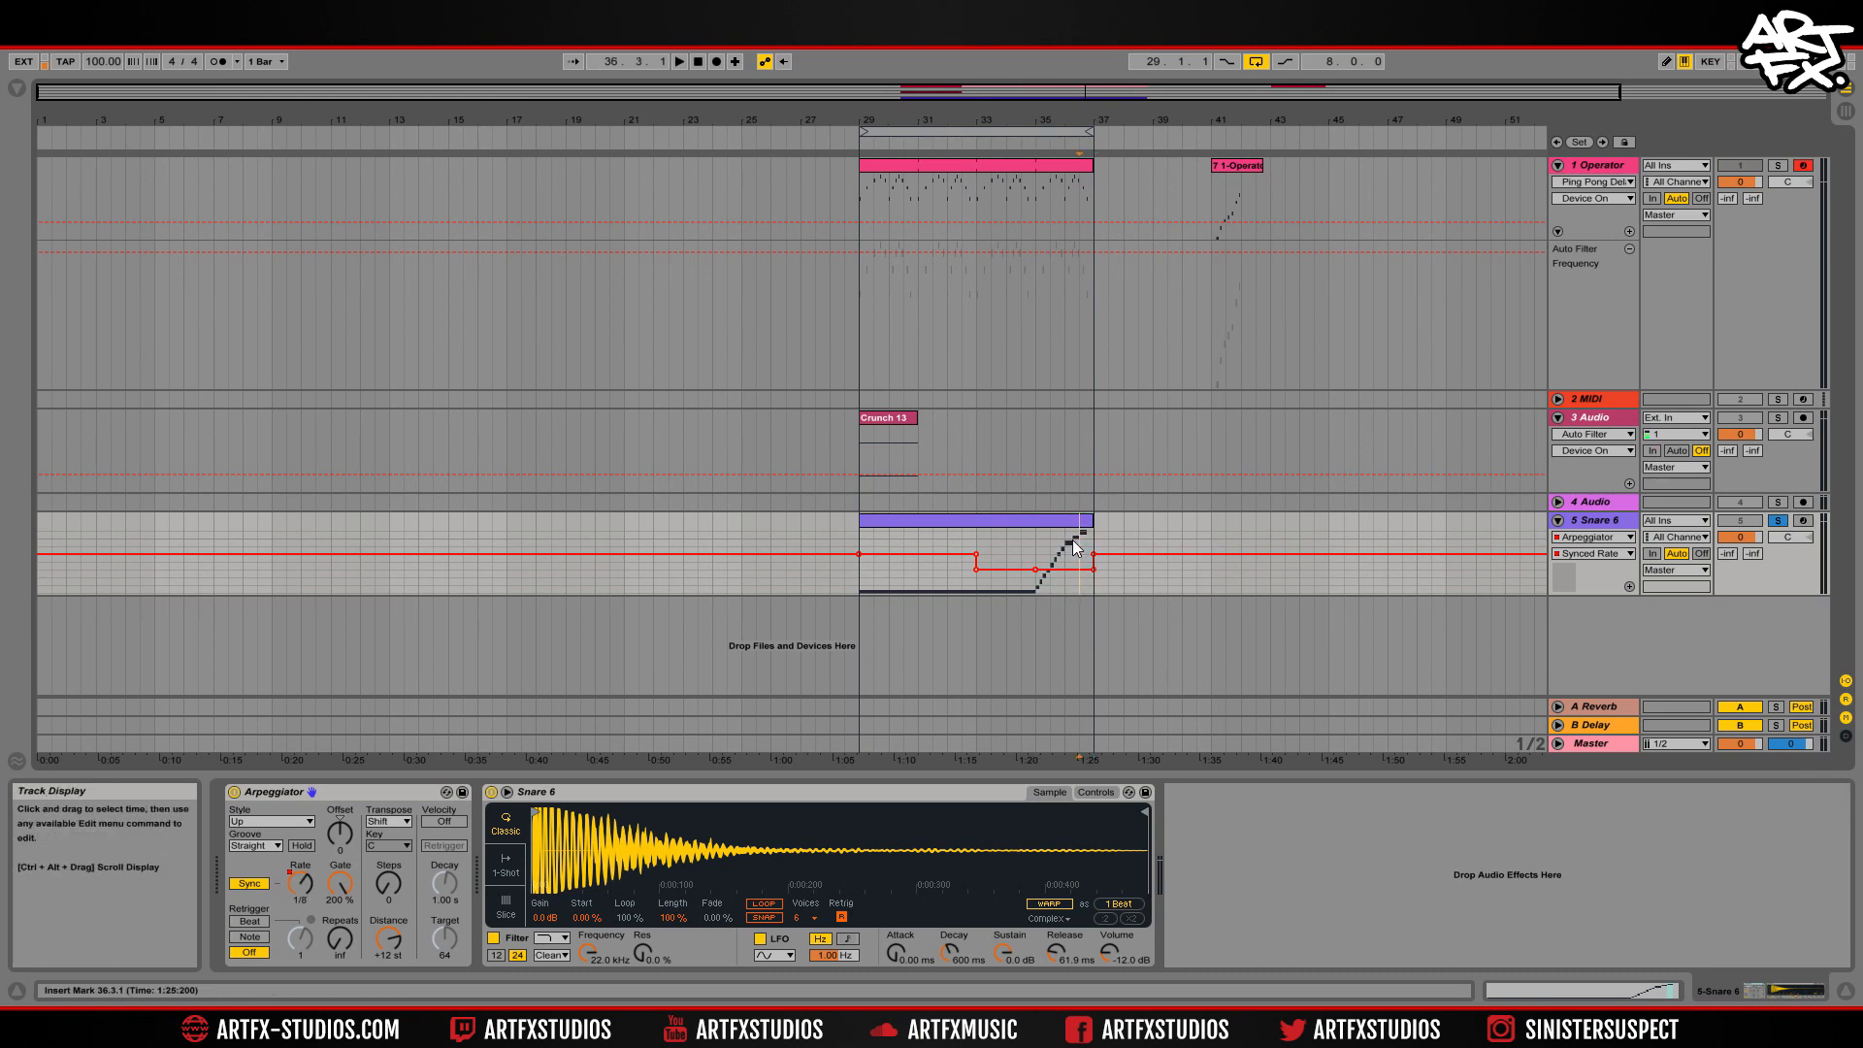
left_click_drag(1084, 550, 1084, 582)
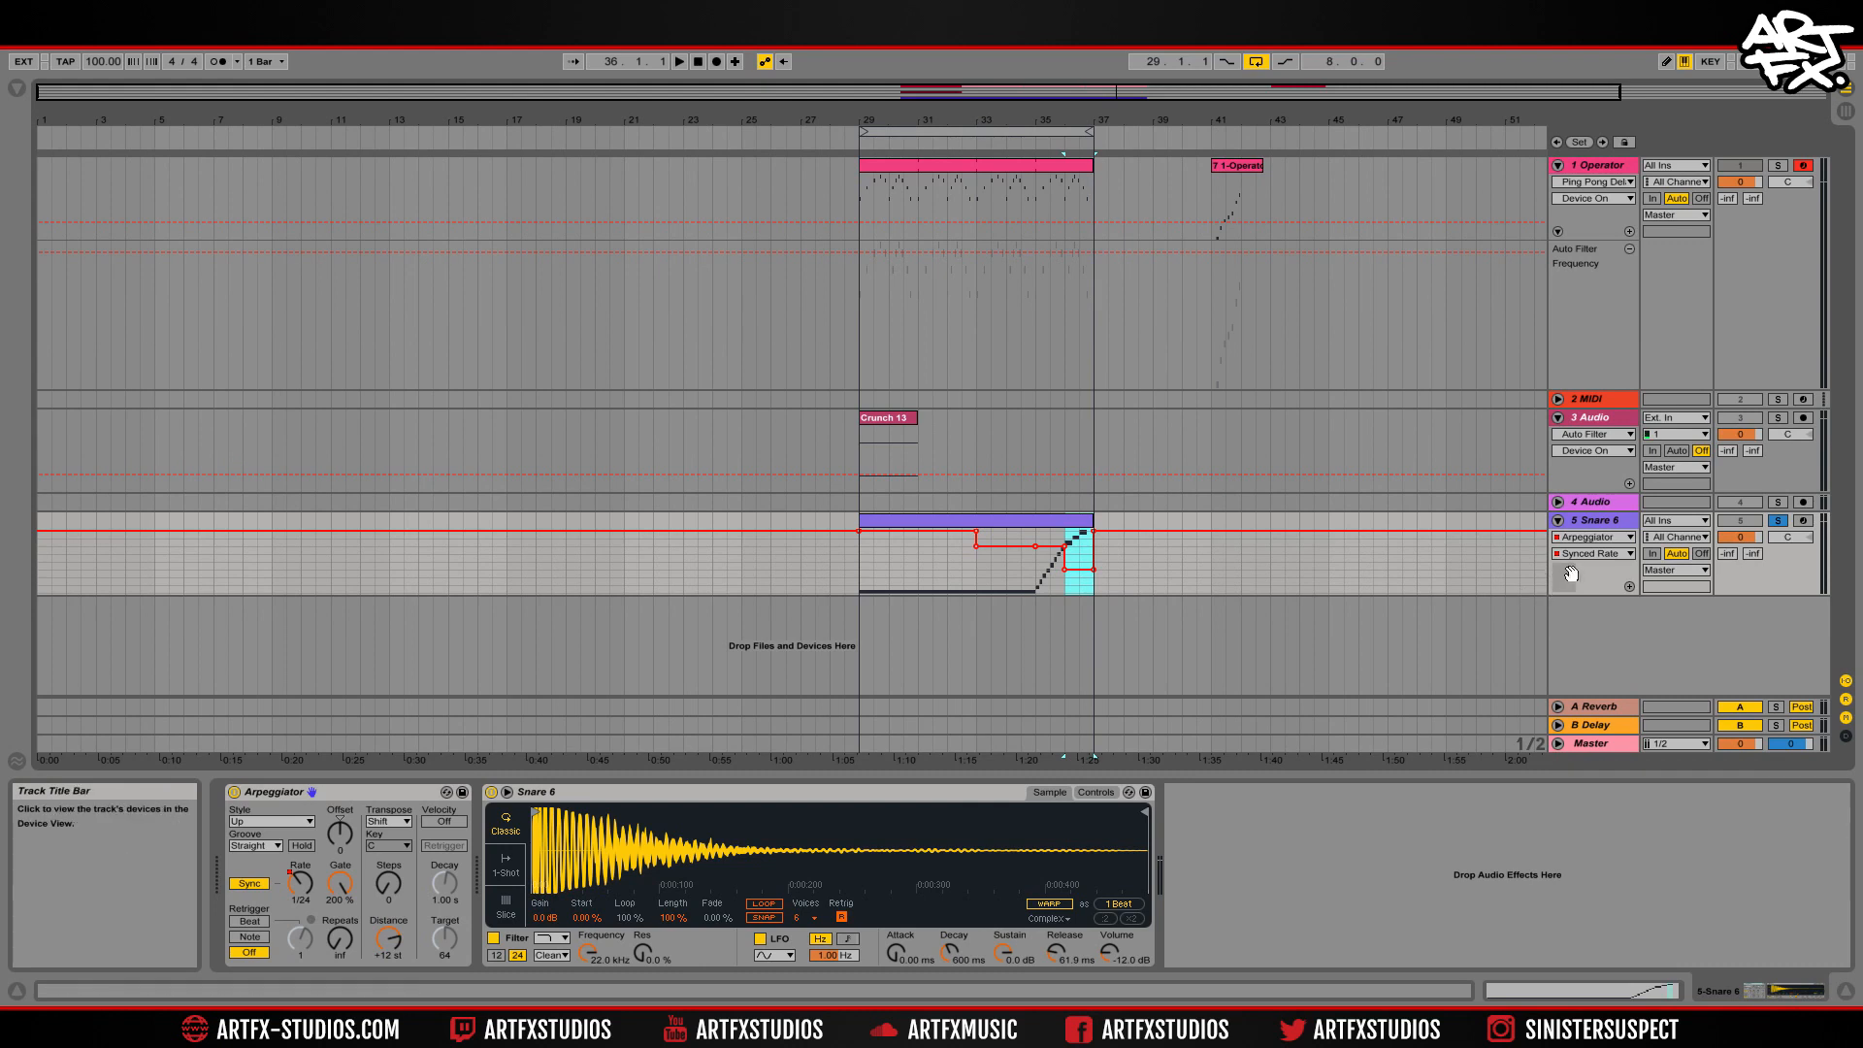
left_click_drag(1570, 574, 1568, 586)
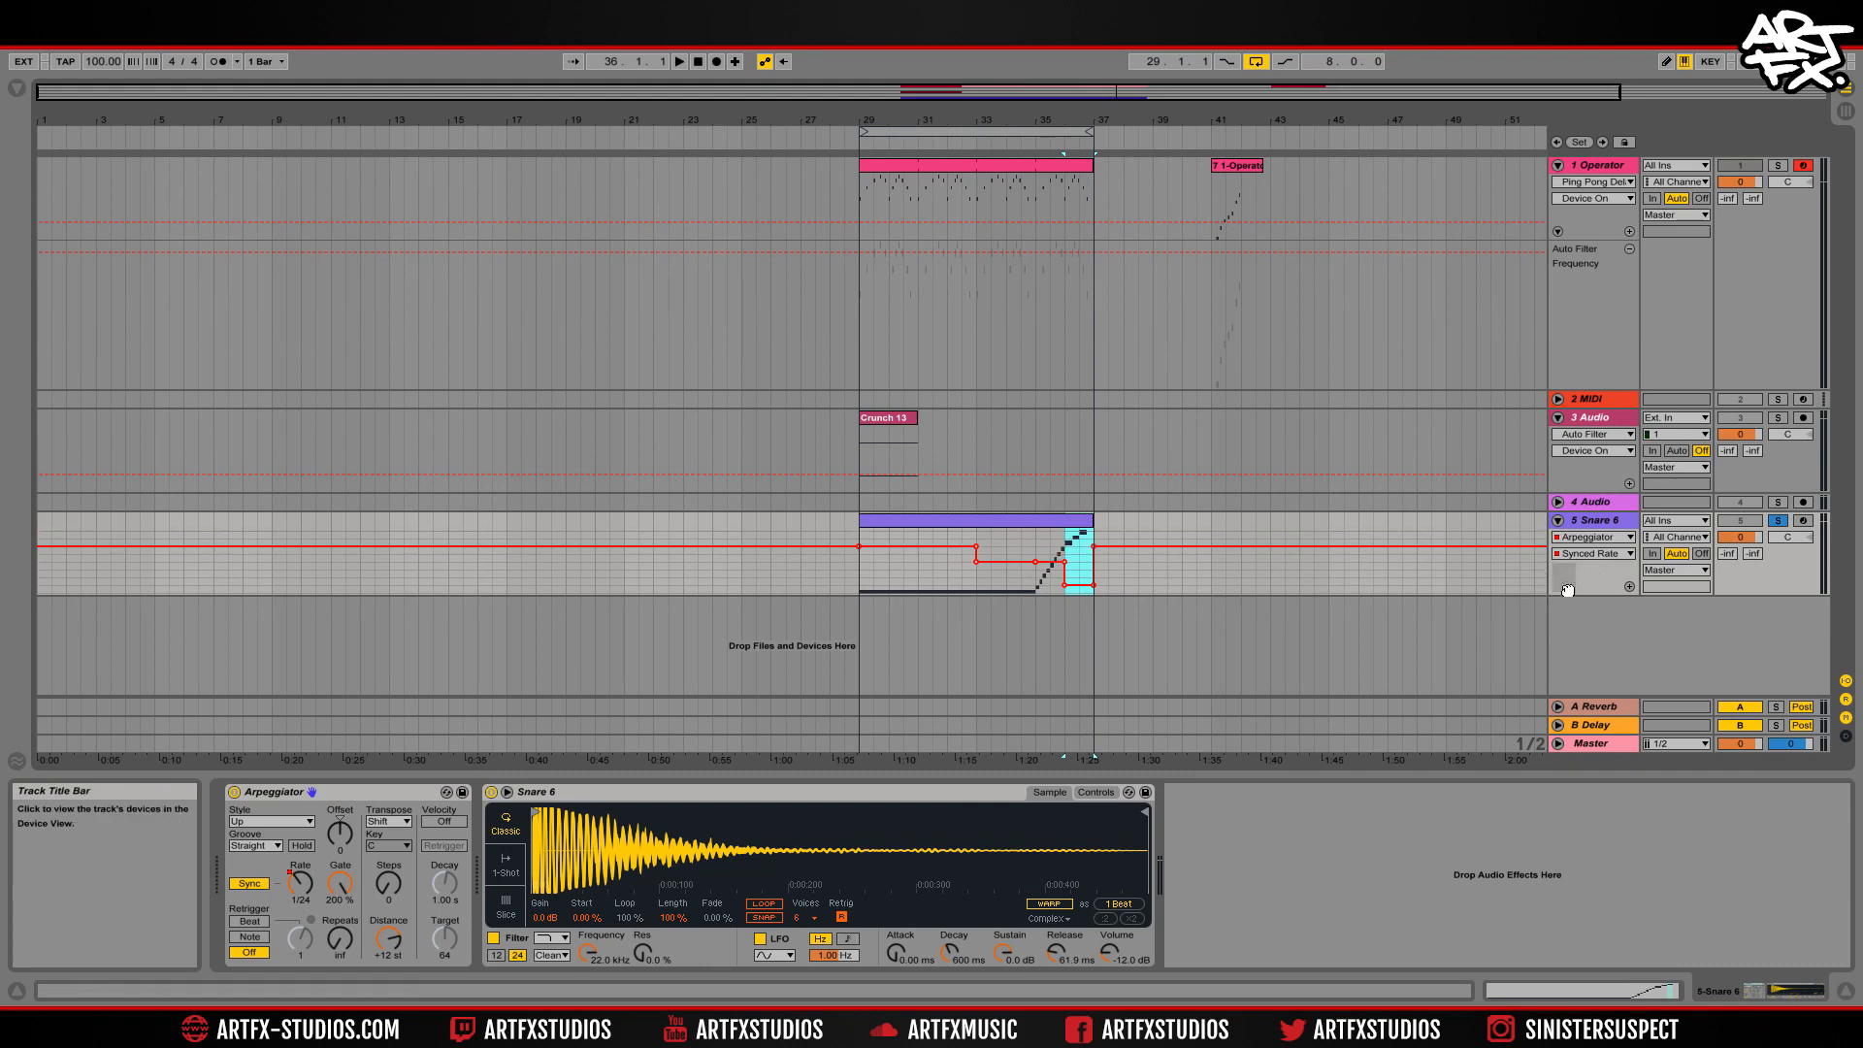
left_click(829, 585)
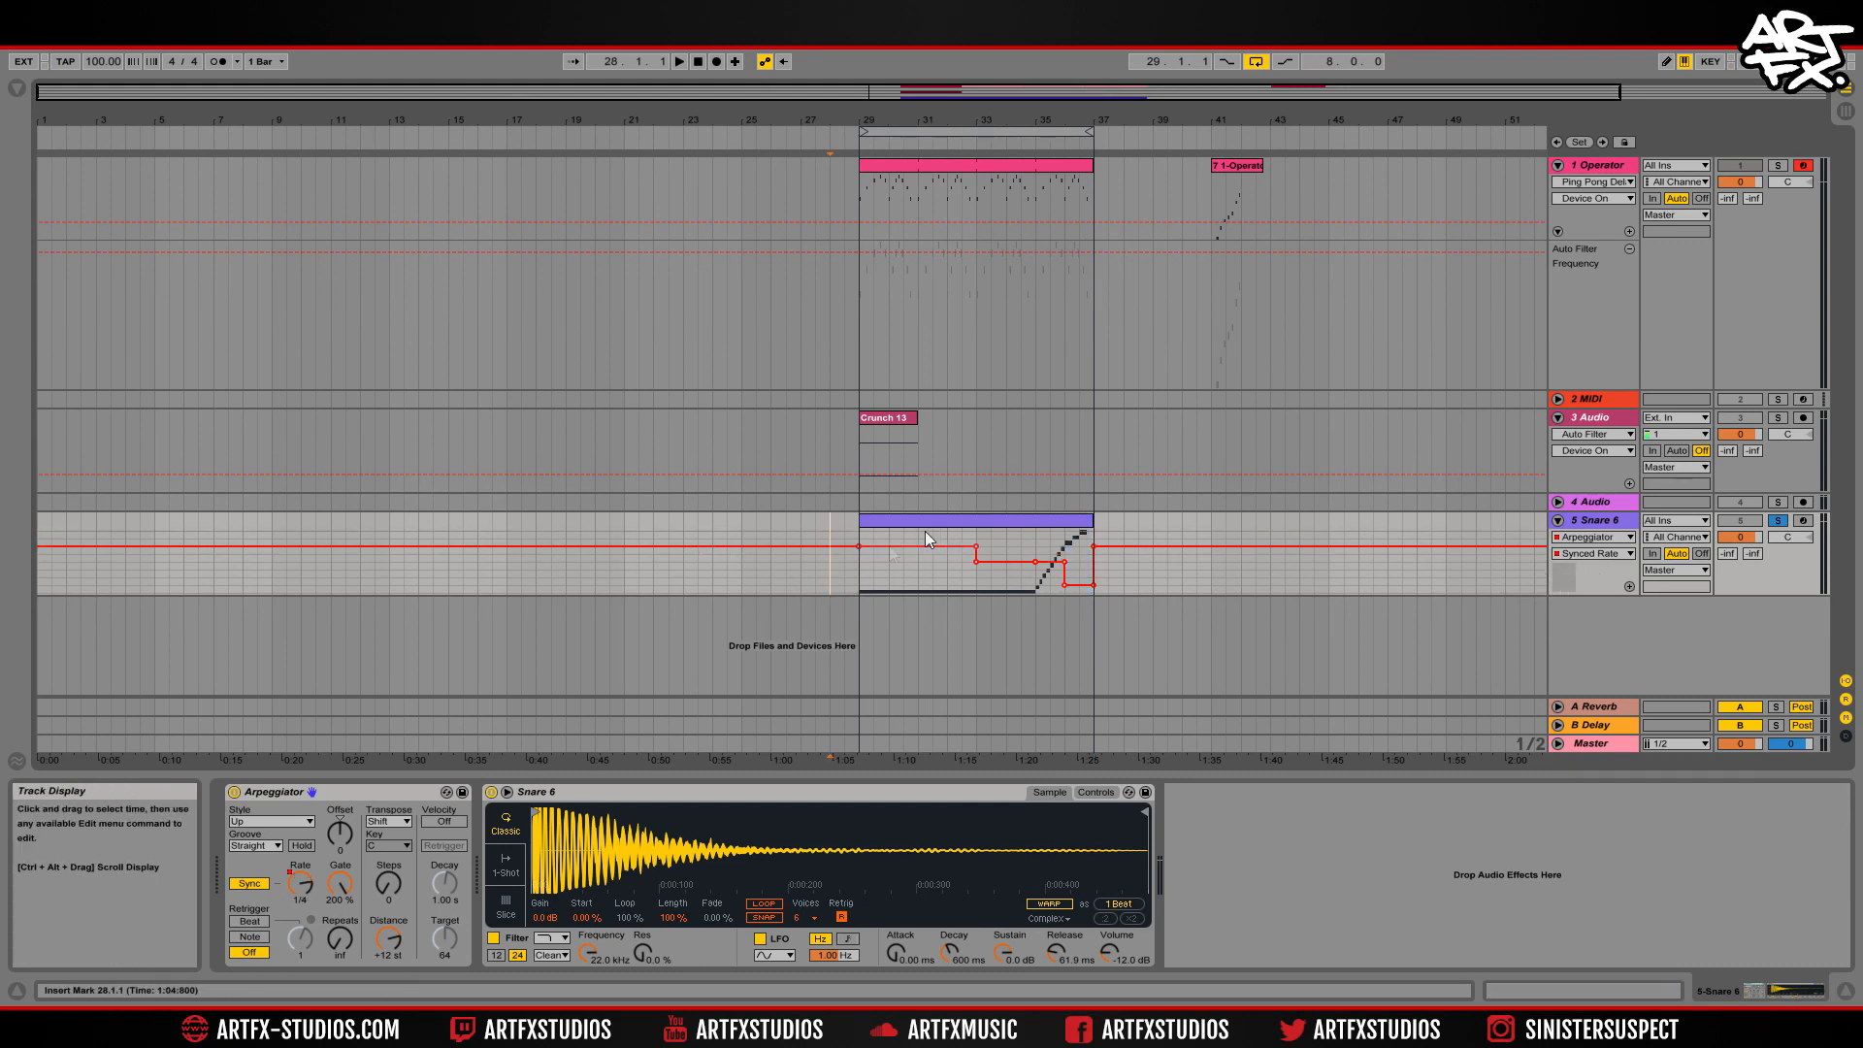
Replace the rising notes at the end of the Snare 6 clip with one sustained note.
left_click(981, 525)
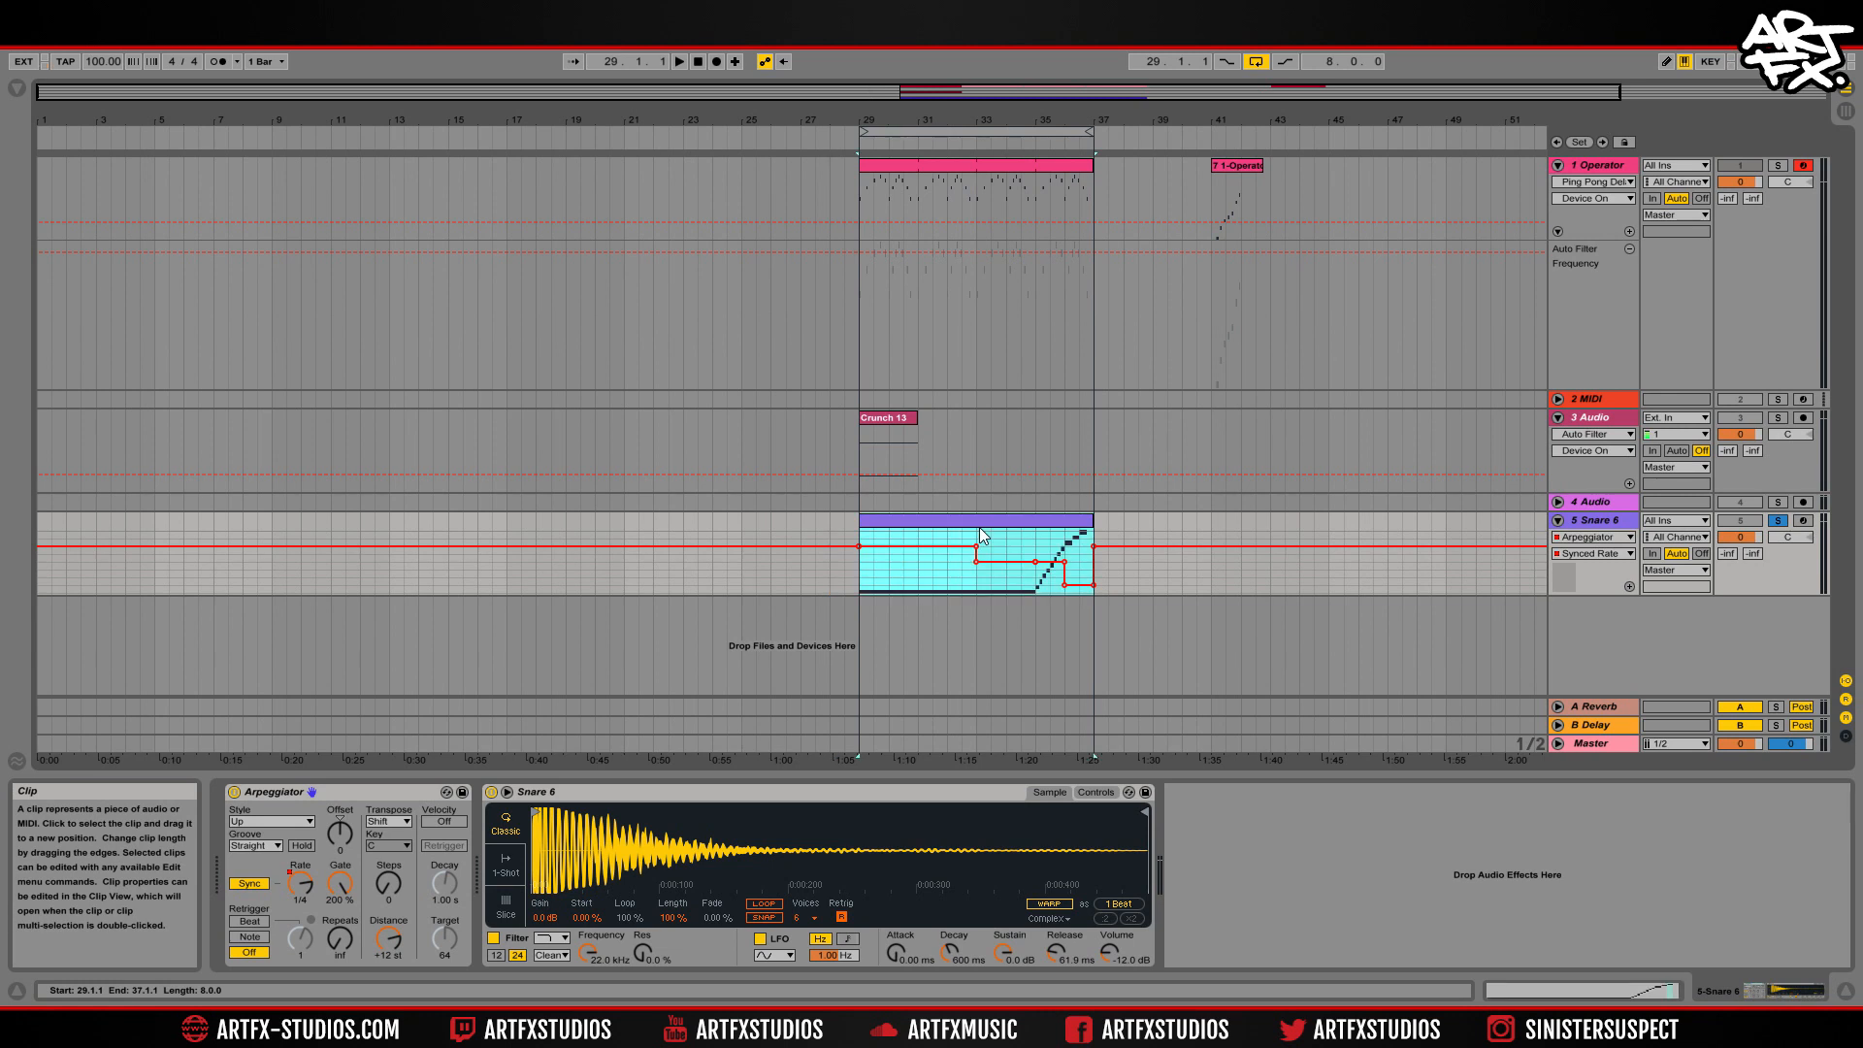
double_click(1050, 520)
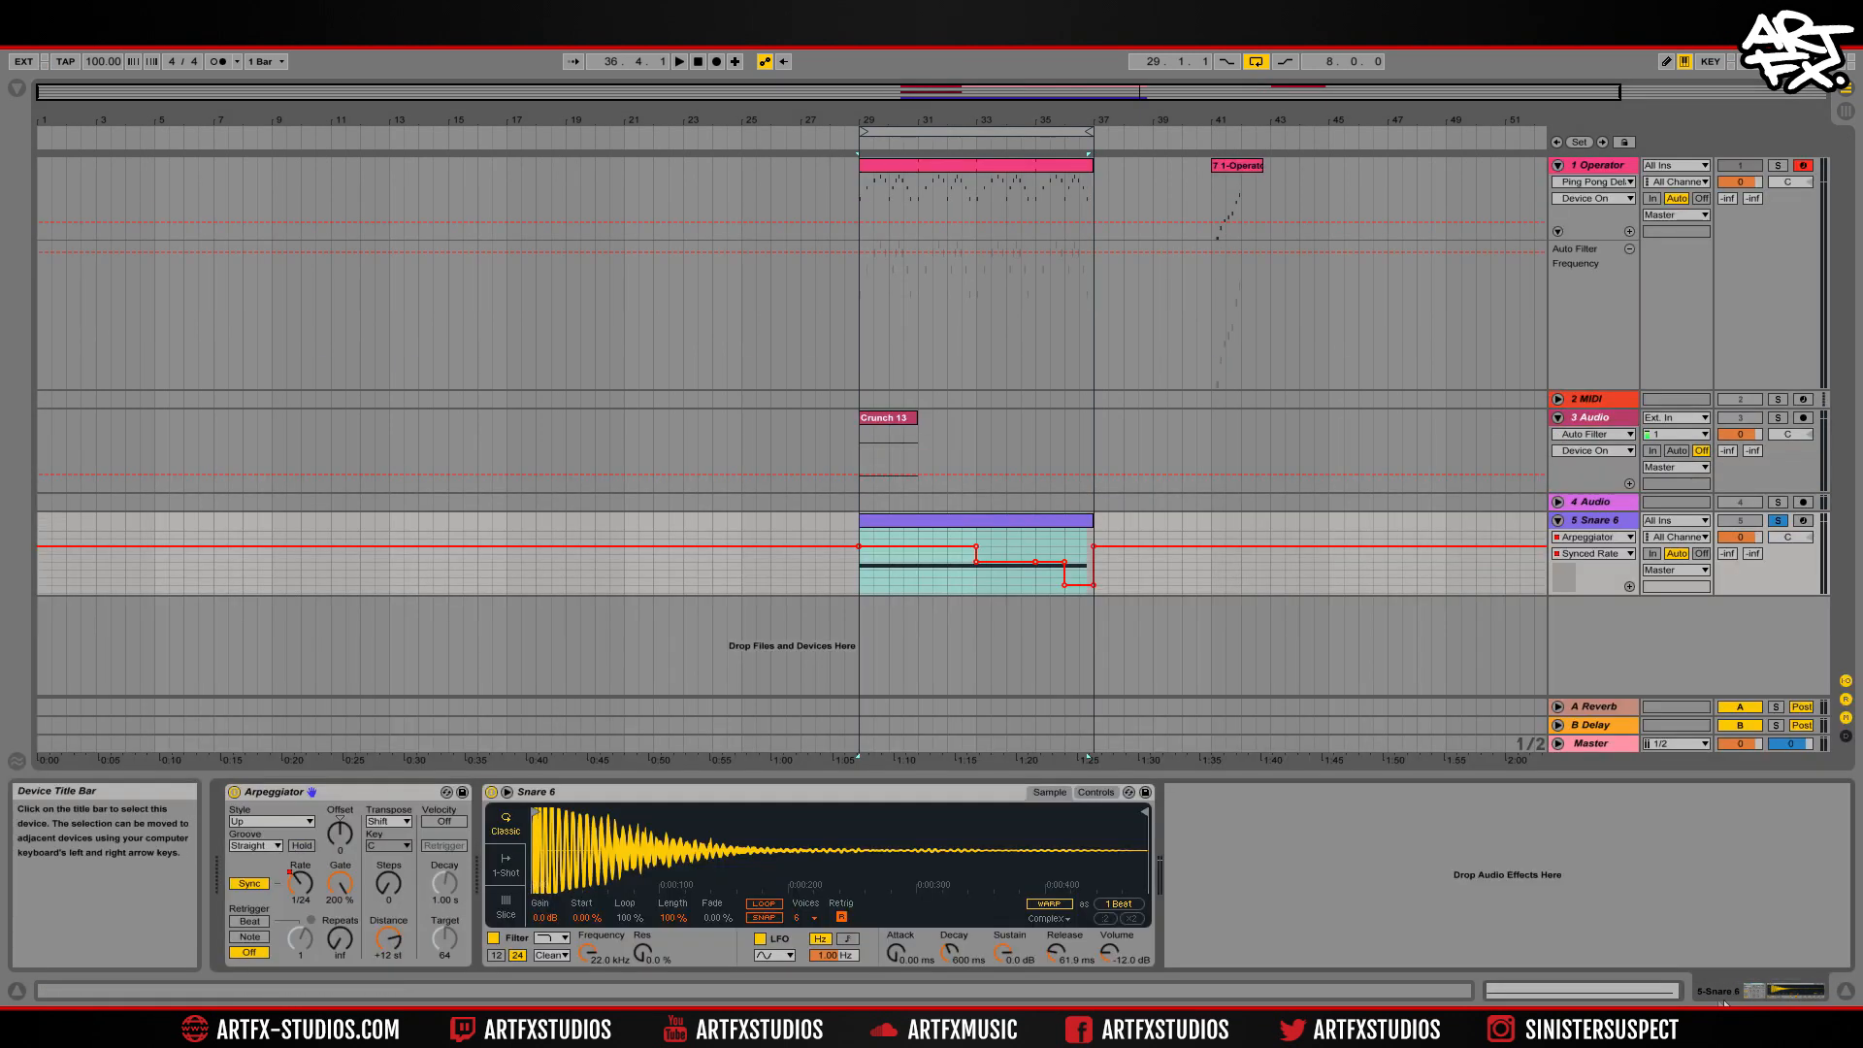
Play the loop from bar 29 with the 1 Operator and Snare 6 tracks turned on and the Arpeggiator rate automation shown.
left_click(865, 573)
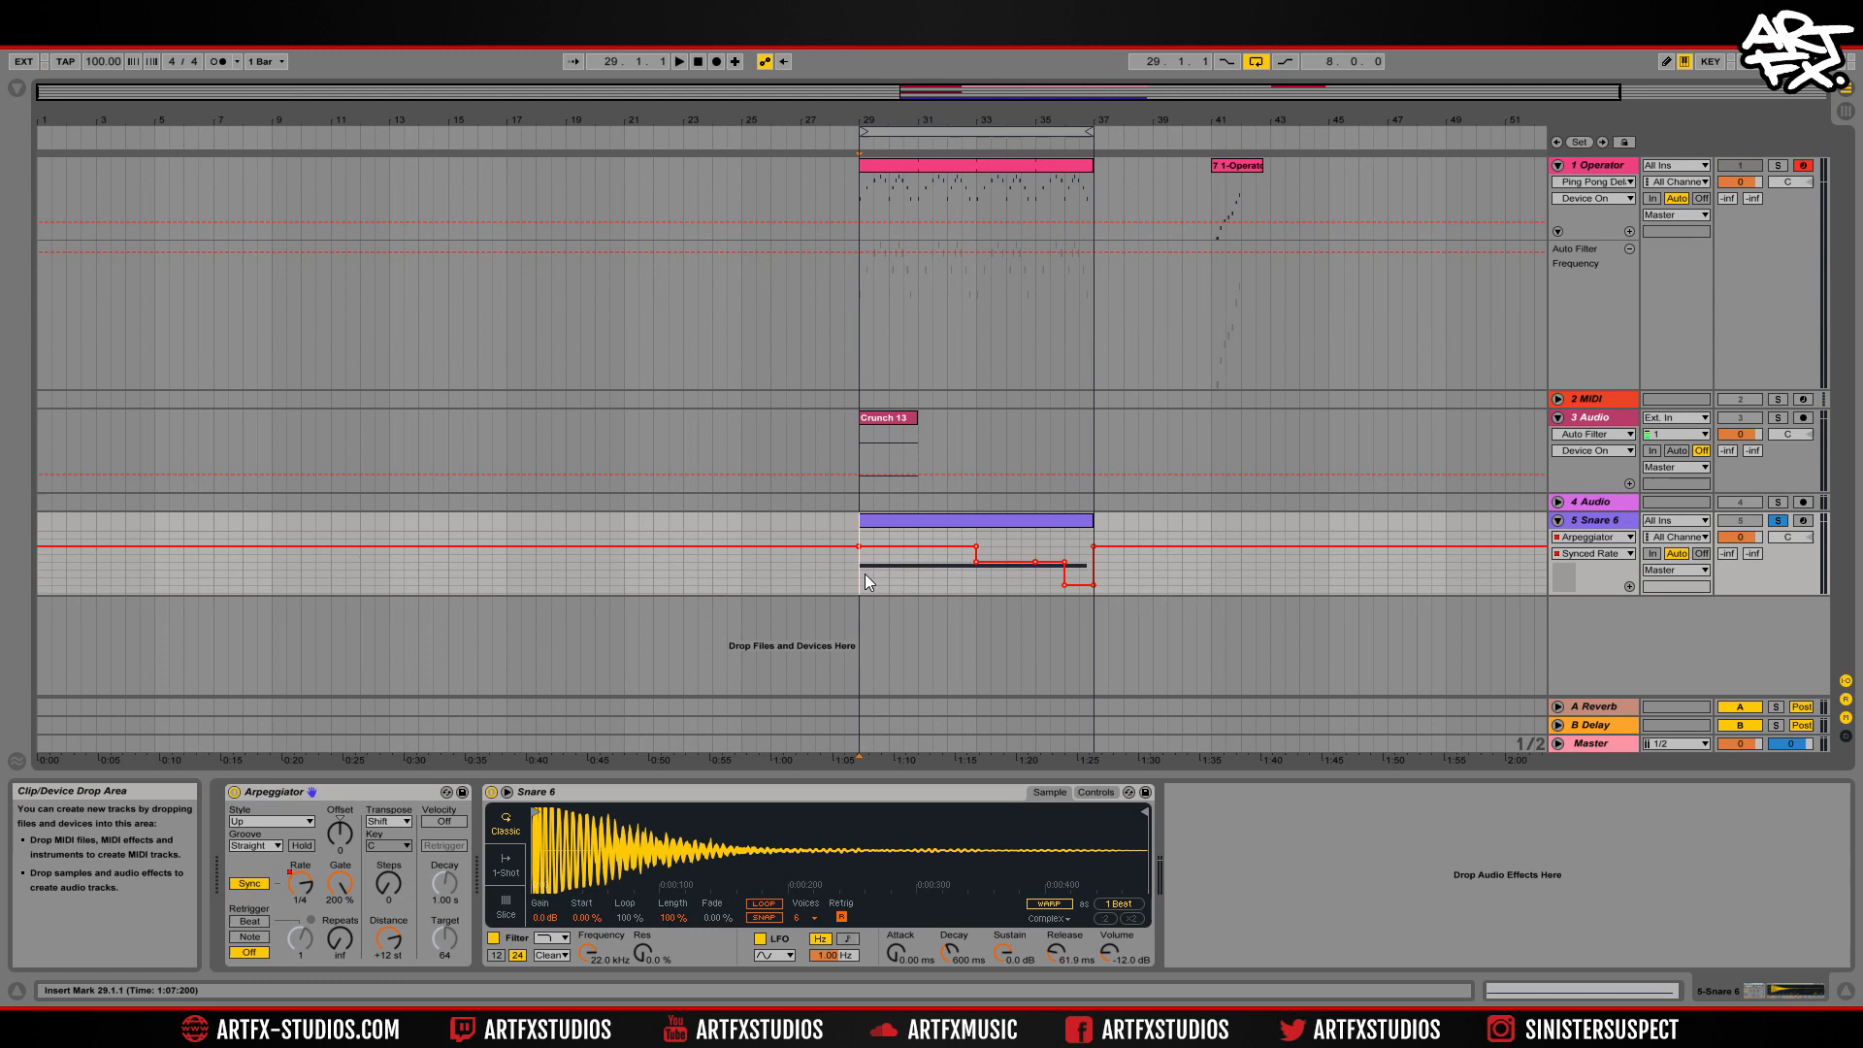
key("space")
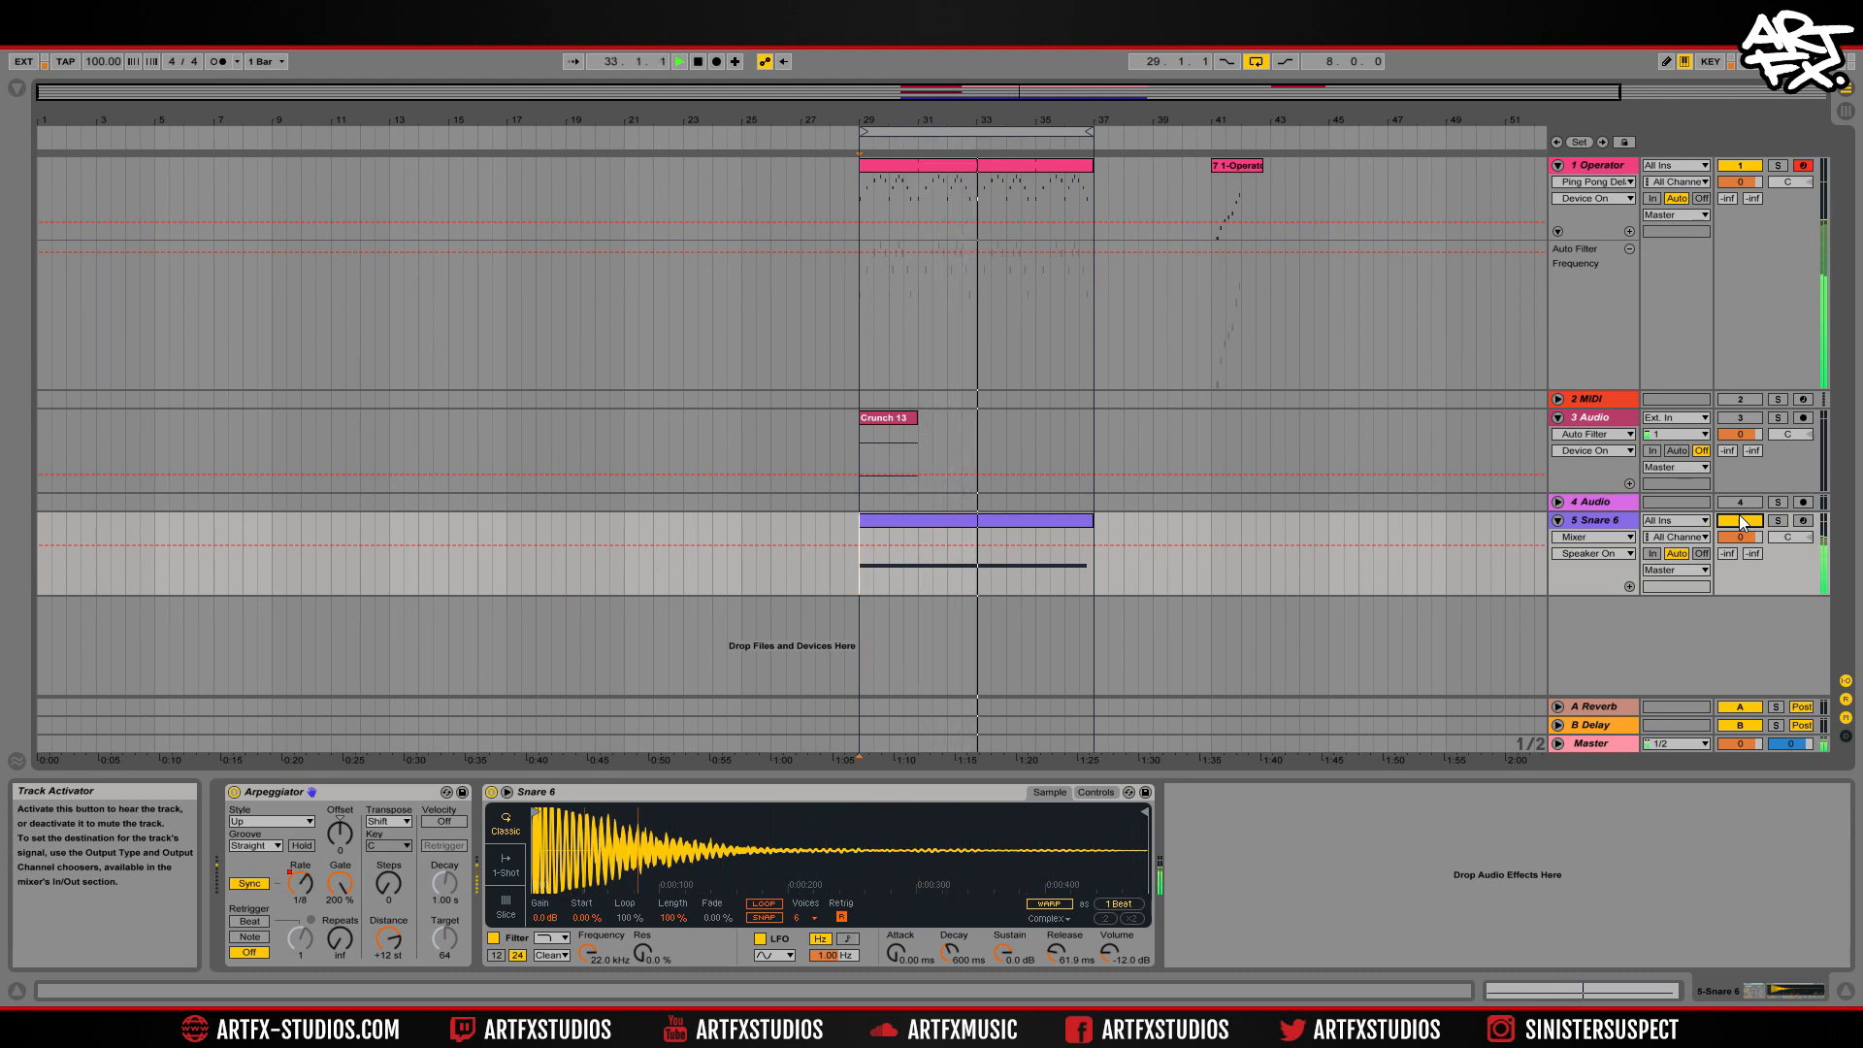
left_click_drag(301, 883, 301, 898)
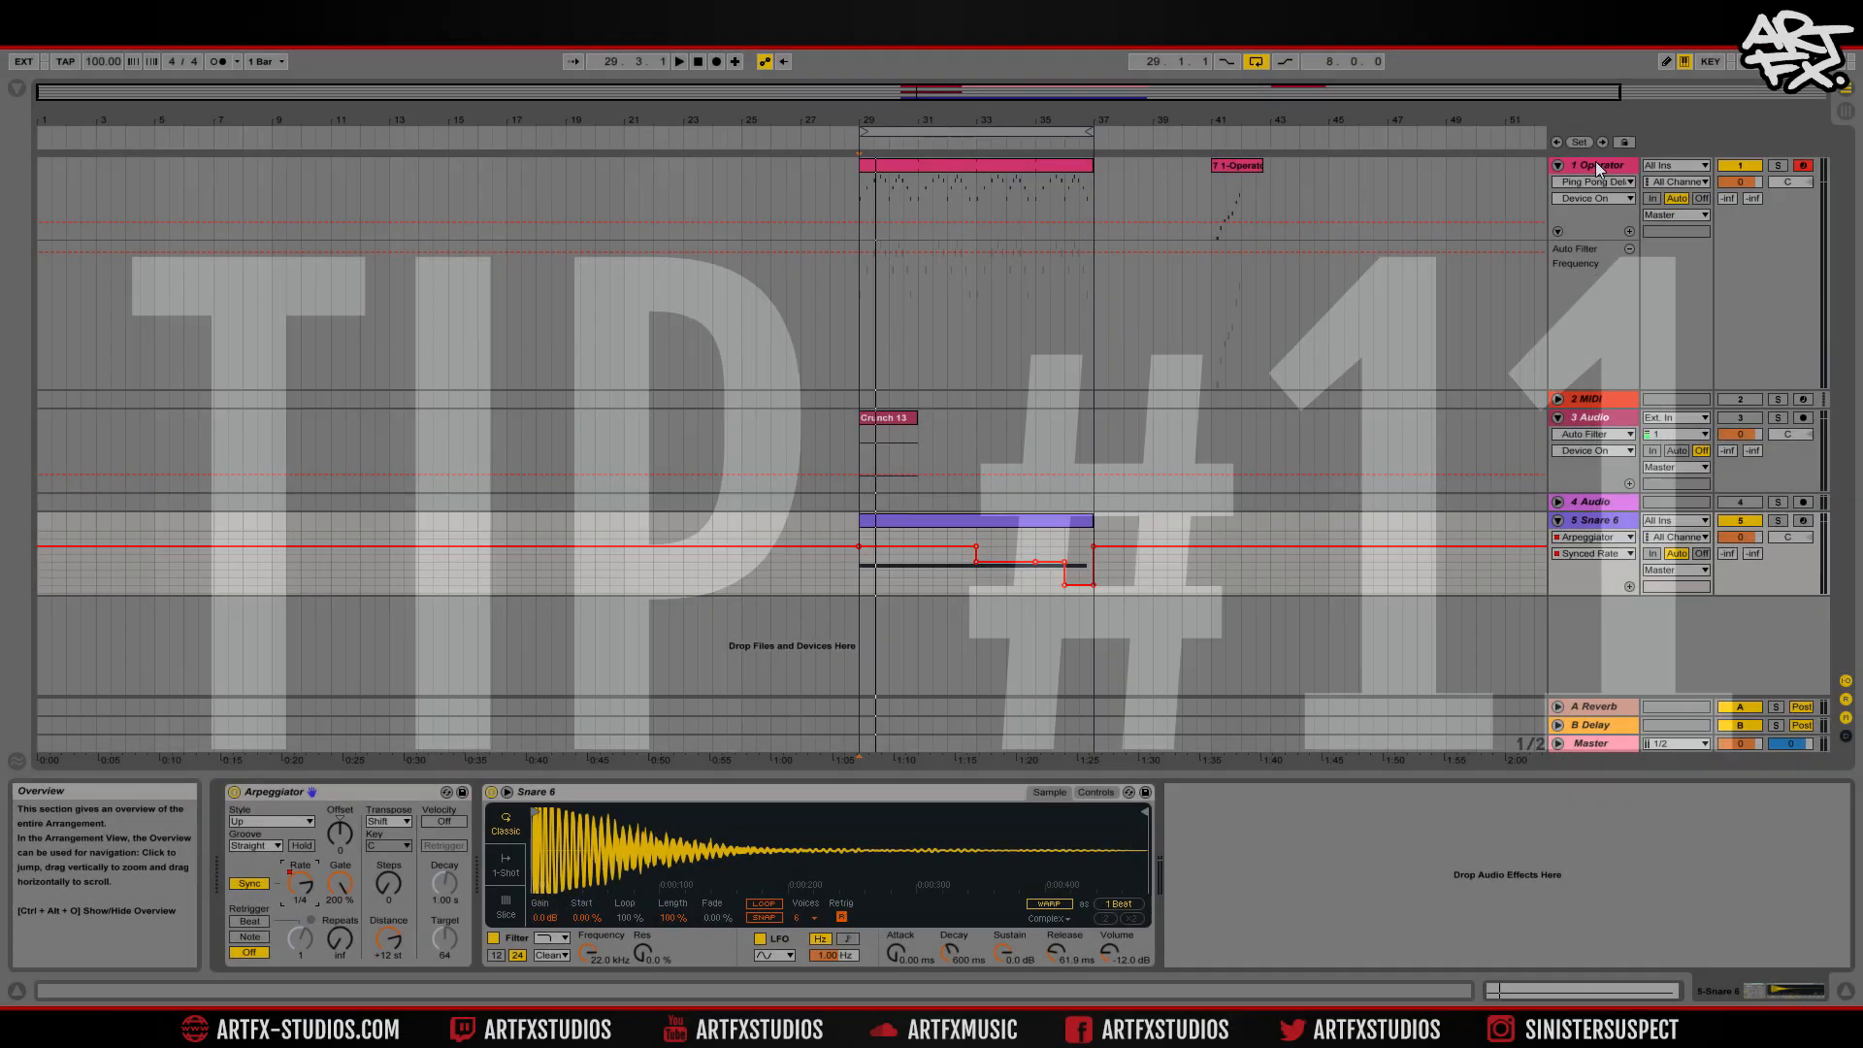
Show the 1 Operator track's Uhbik-A device and move its X-Y point to minimum decay and mix.
left_click(1597, 167)
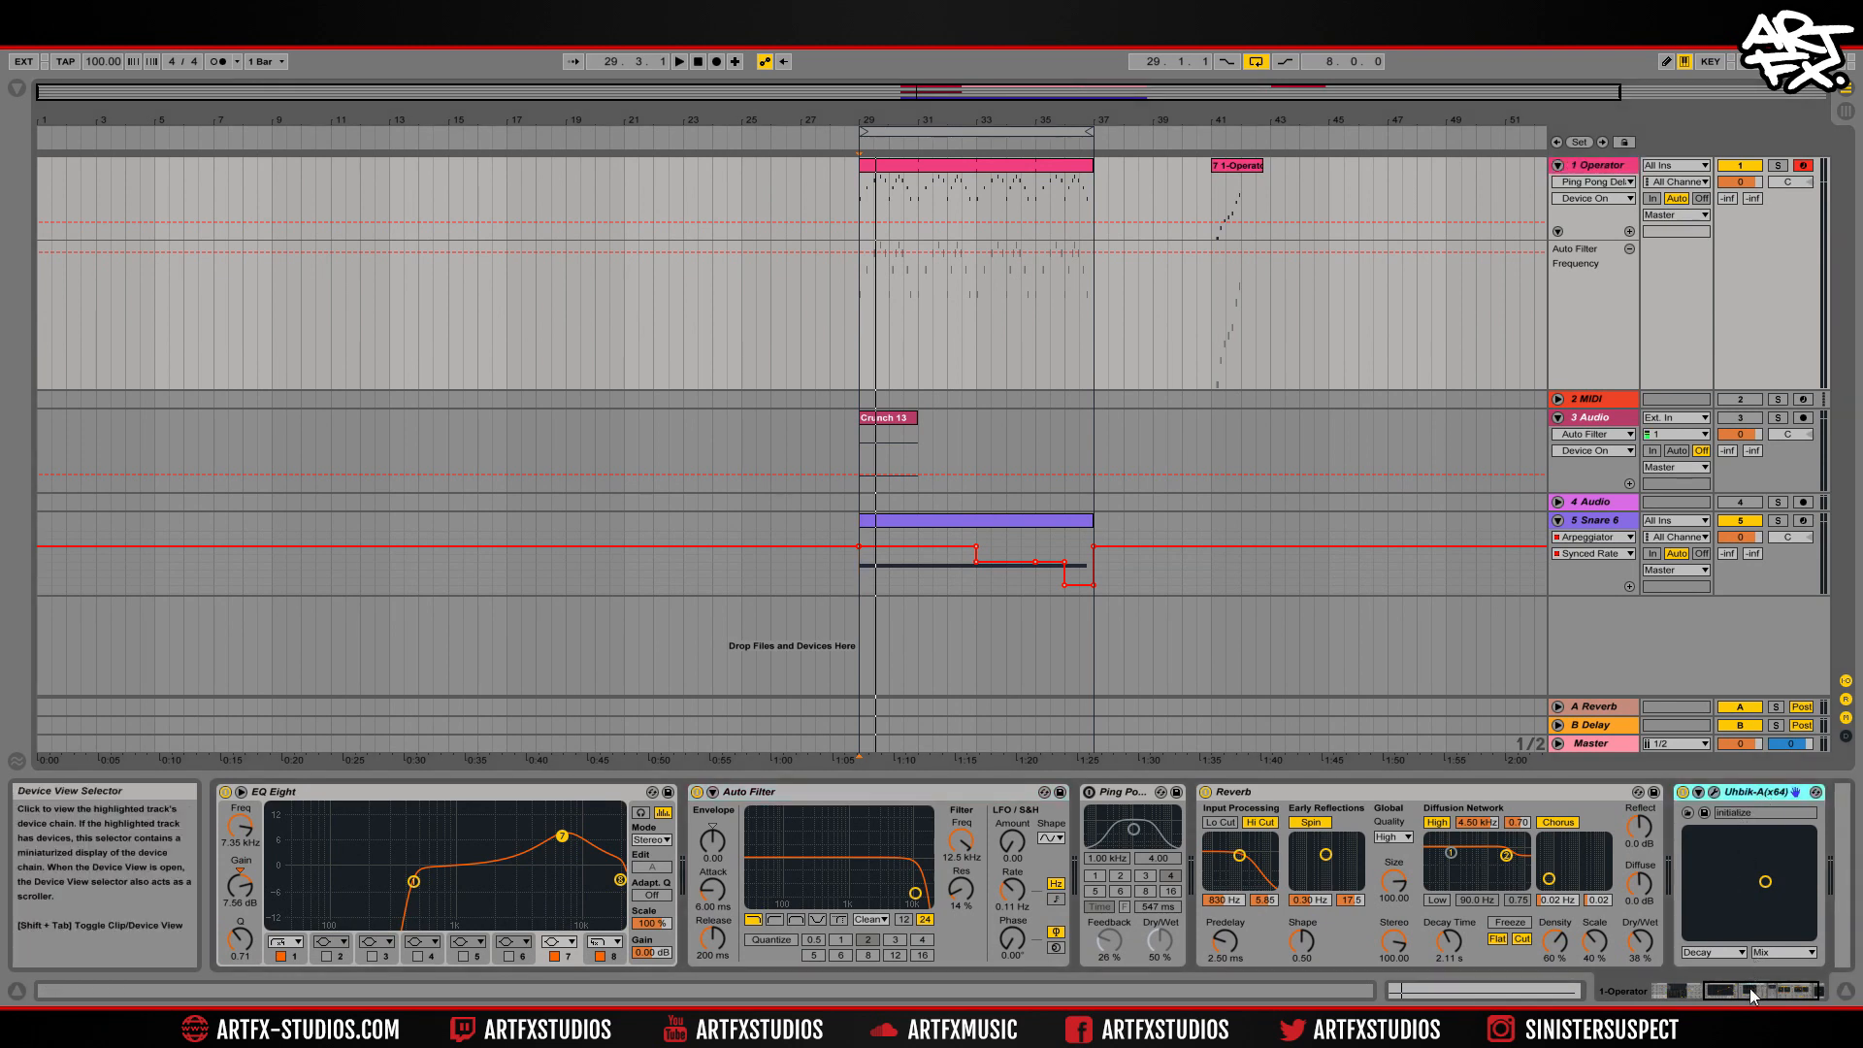
left_click_drag(1749, 989, 1774, 989)
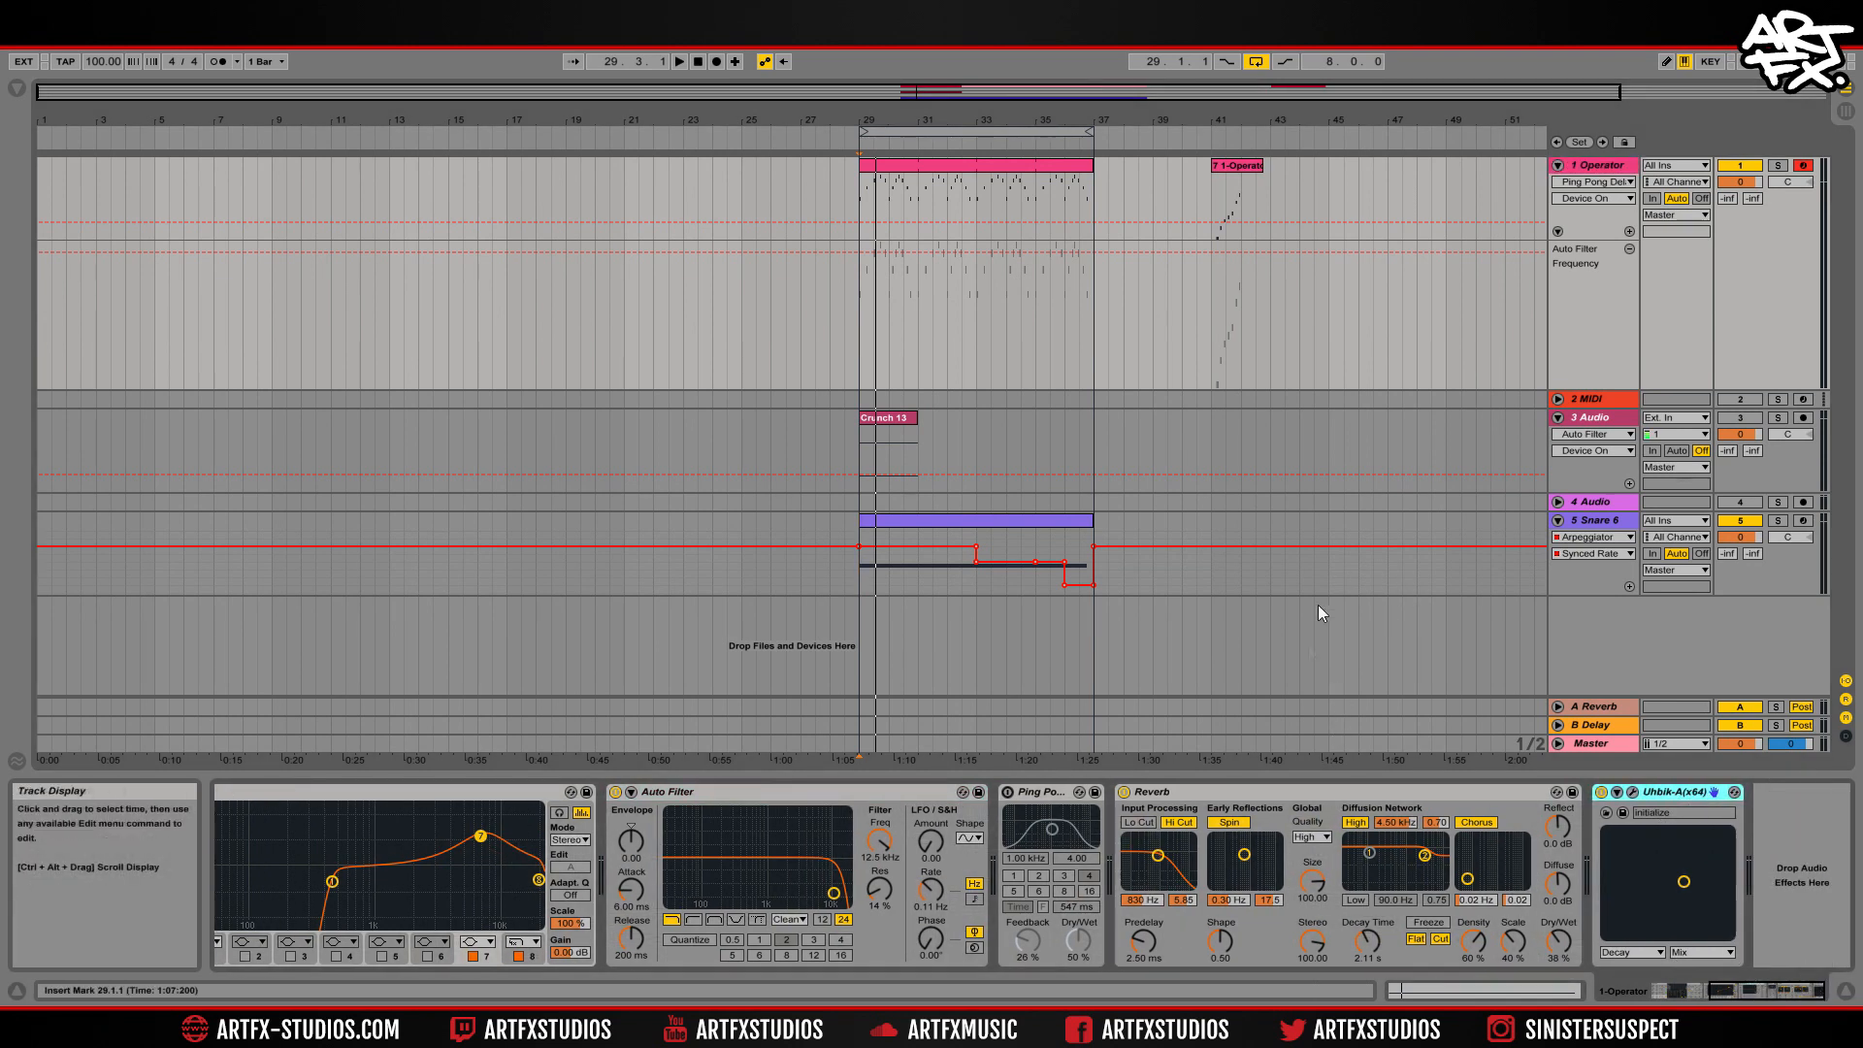
left_click_drag(1671, 882, 1665, 856)
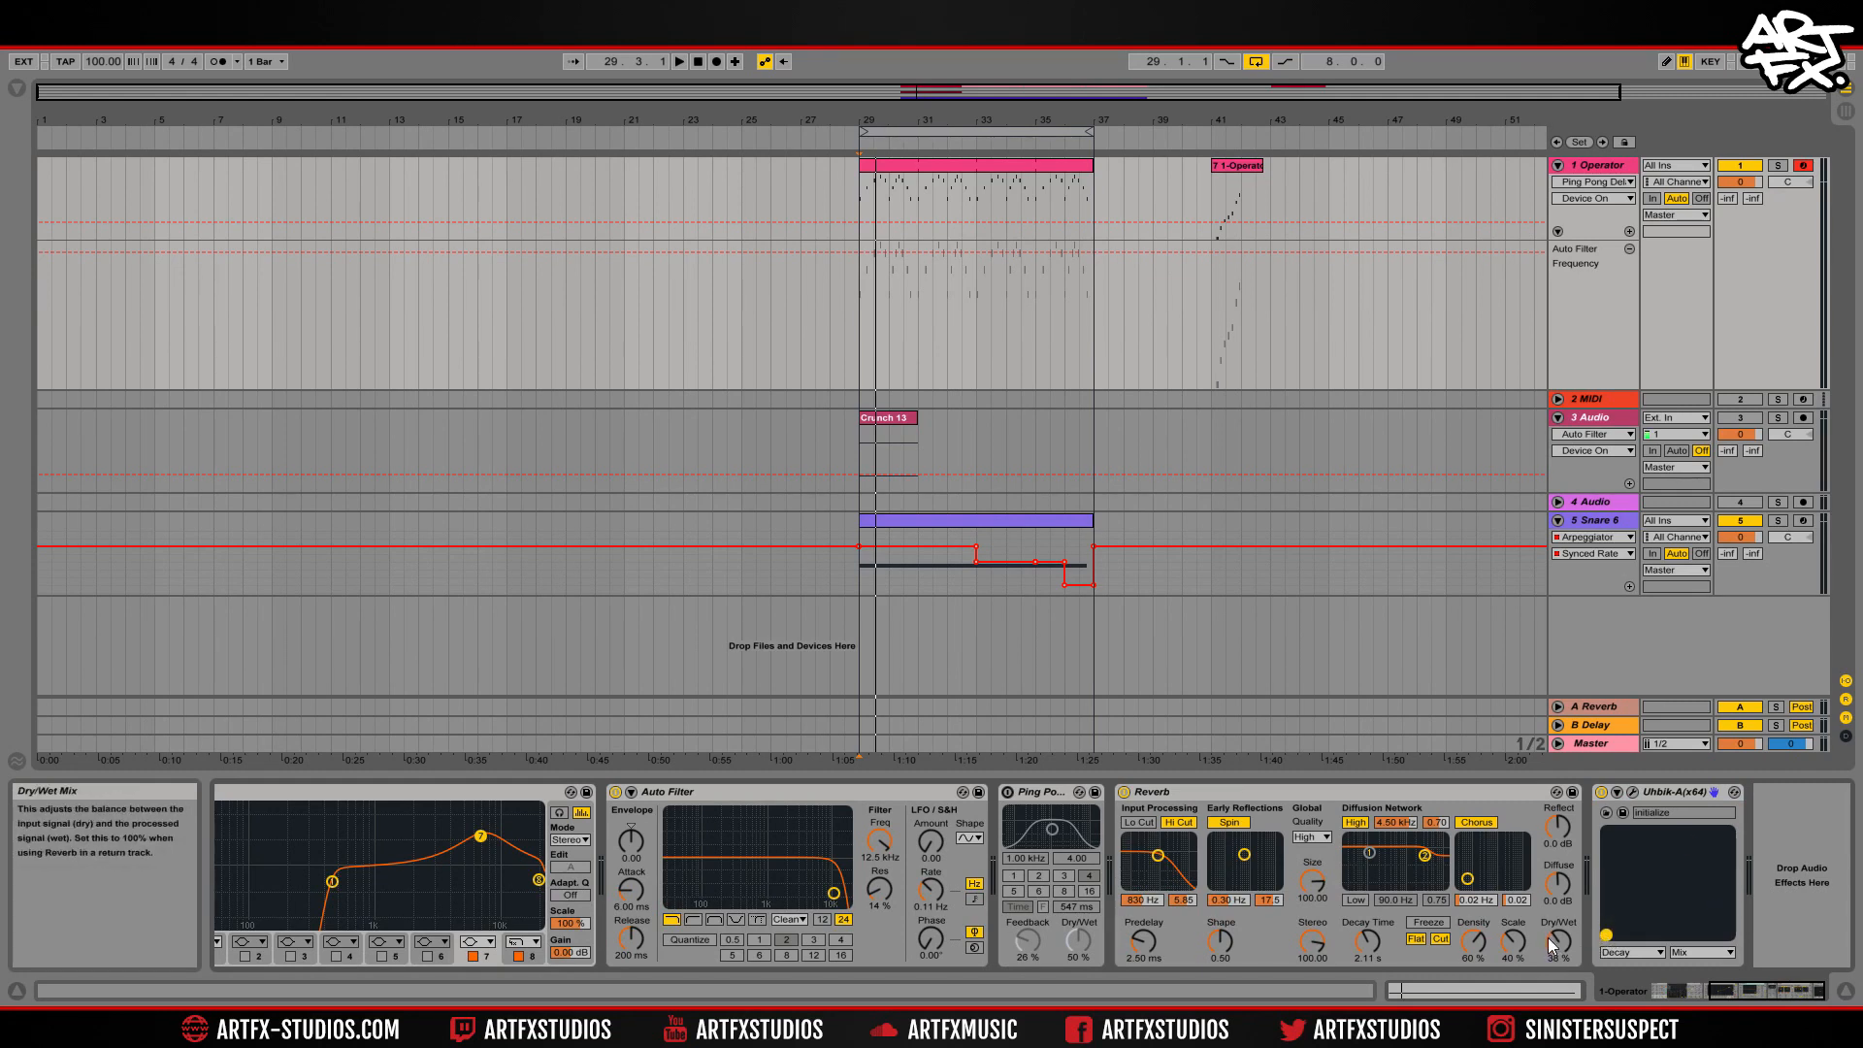
Open the Snare 6 clip's notes and shorten the long C3 note so it ends at bar 7.
double_click(977, 521)
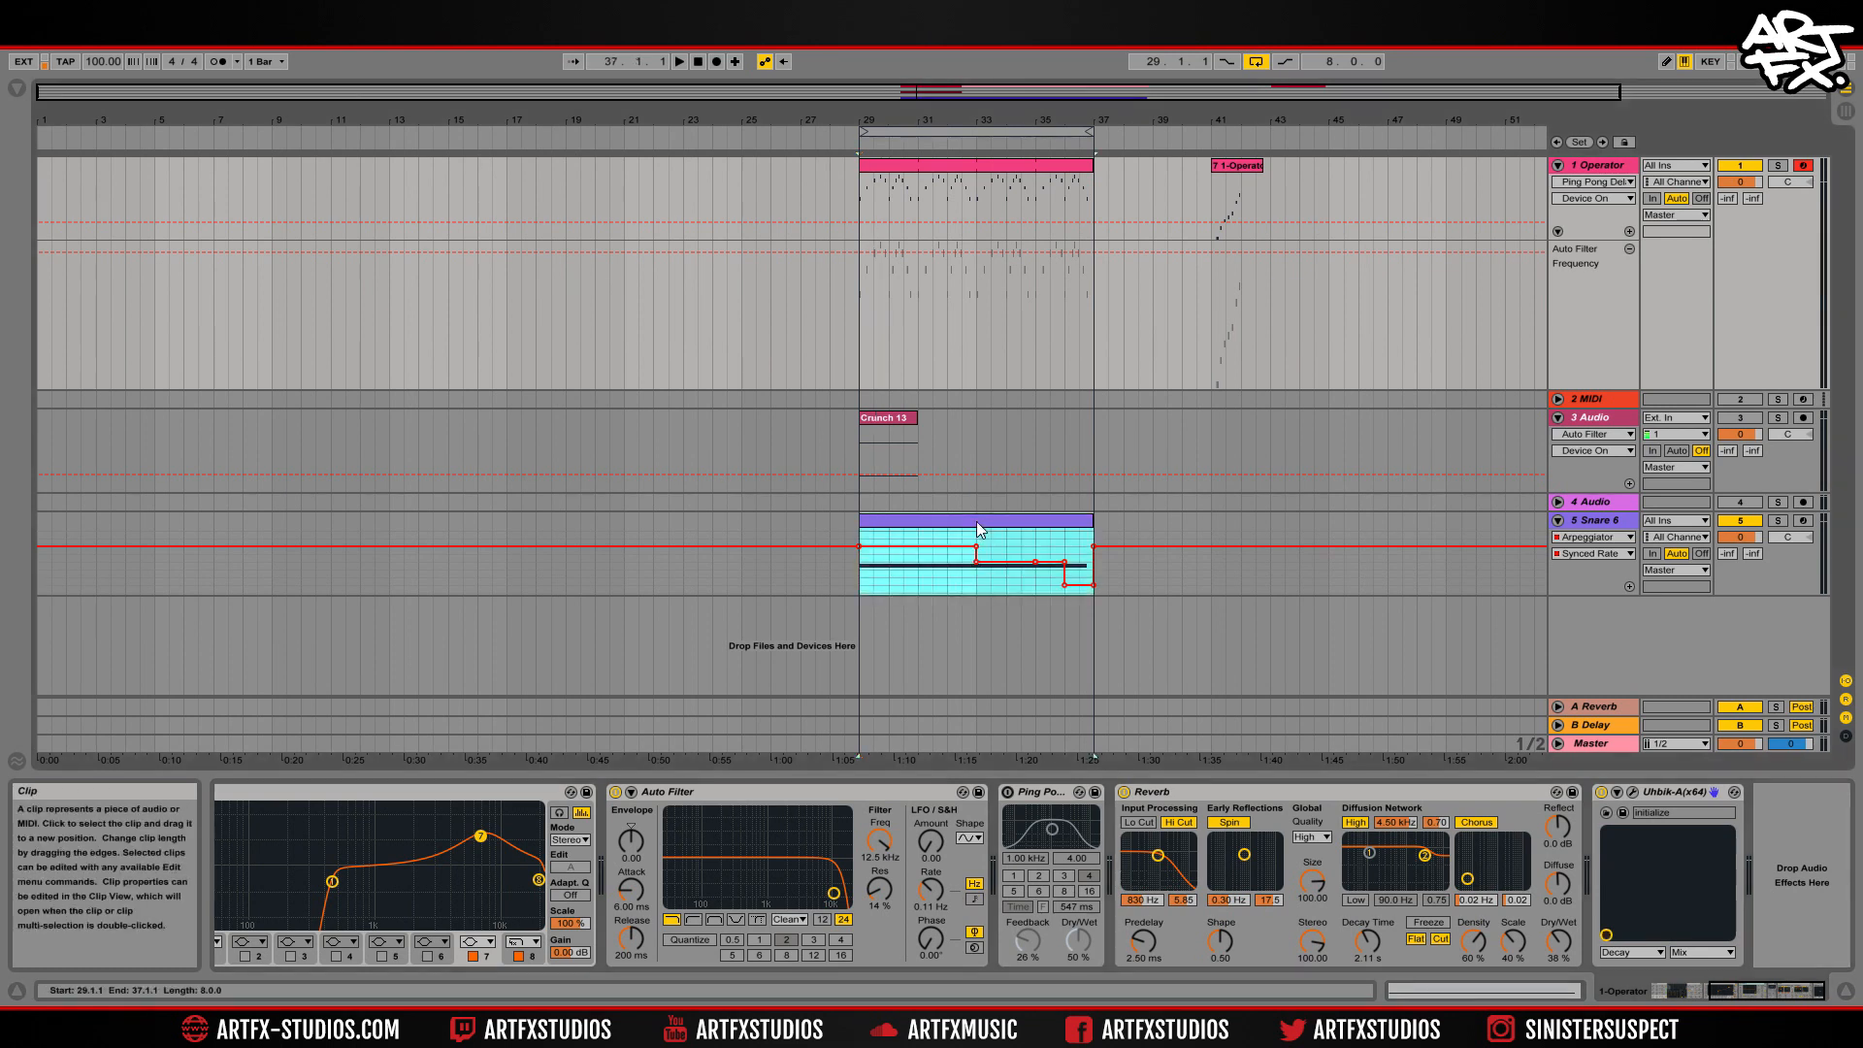
left_click(1715, 991)
left_click(1013, 522)
double_click(1013, 522)
left_click_drag(1792, 735, 1505, 732)
Draw a rising chromatic run from C#3 to B3 after the long note, using eighth notes in bar 7 and quarter notes in bar 8.
double_click(1505, 732)
double_click(1534, 726)
double_click(1551, 719)
double_click(1565, 713)
left_click(1590, 711)
double_click(1590, 706)
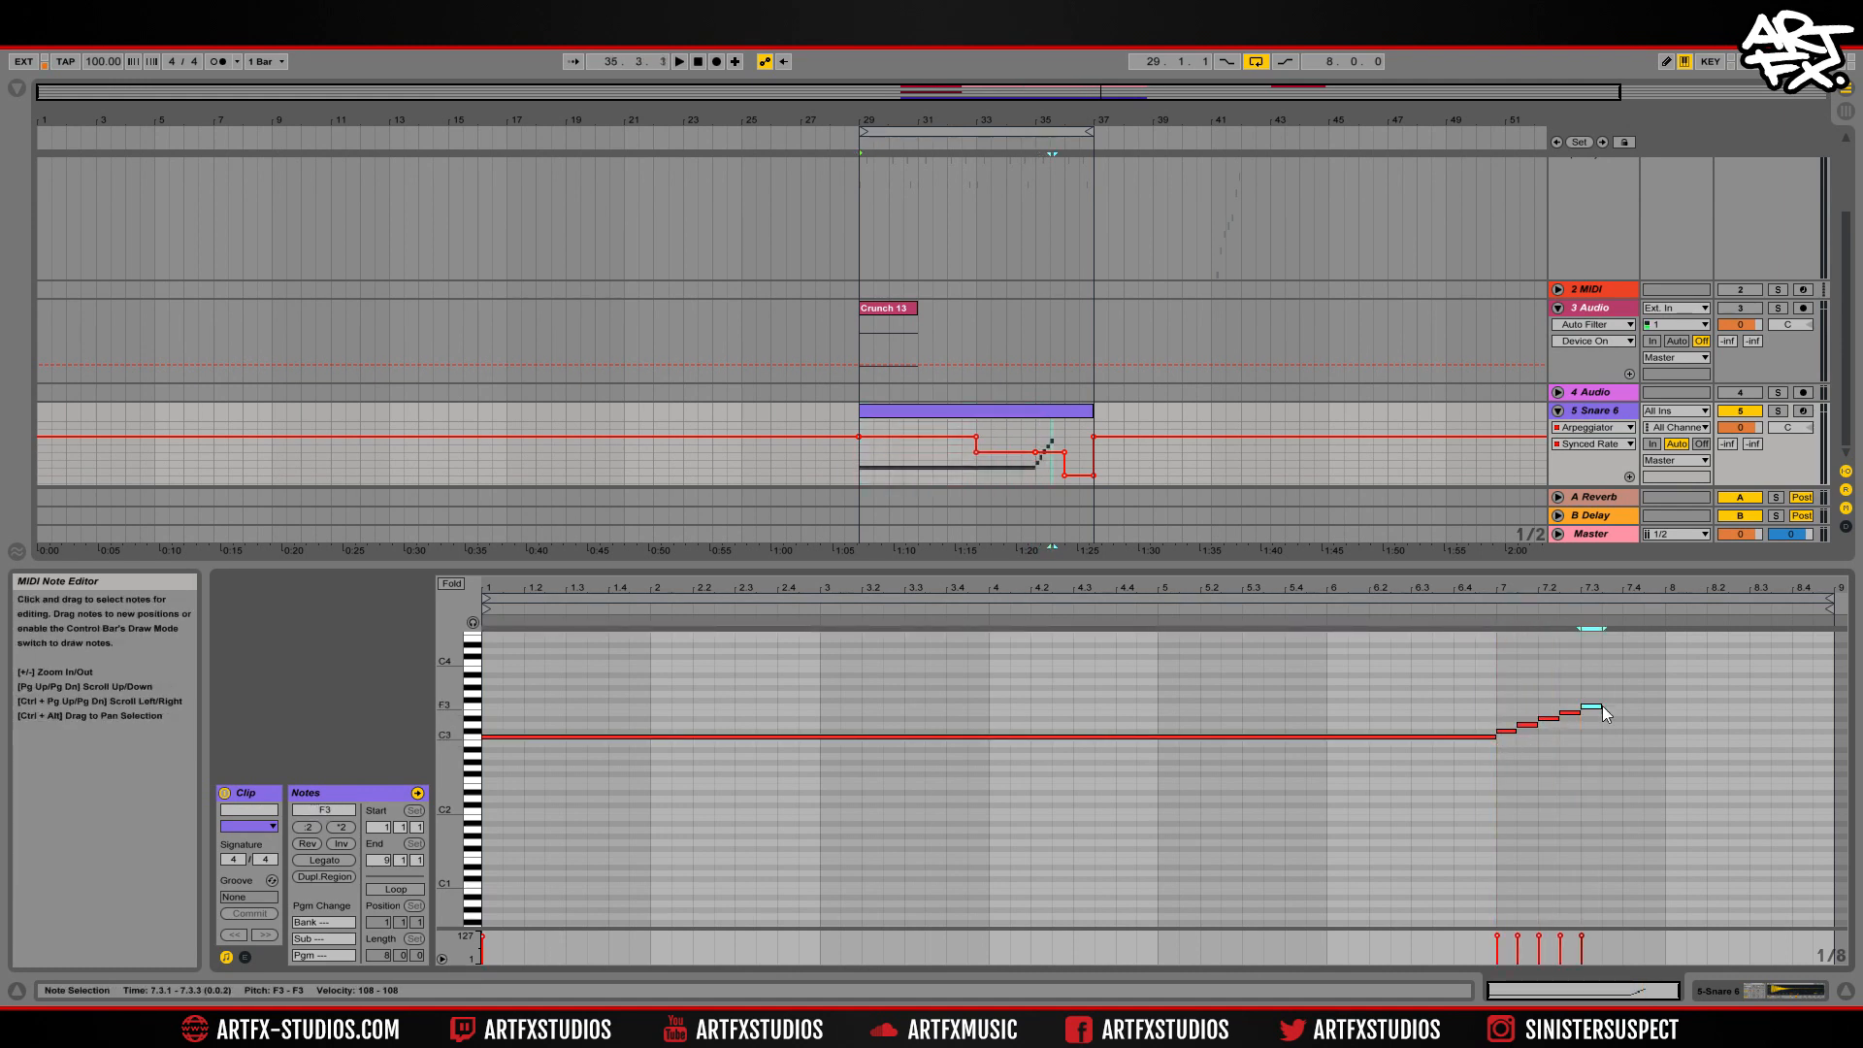
double_click(1613, 700)
double_click(1635, 693)
double_click(1650, 687)
double_click(1688, 682)
double_click(1715, 673)
double_click(1764, 670)
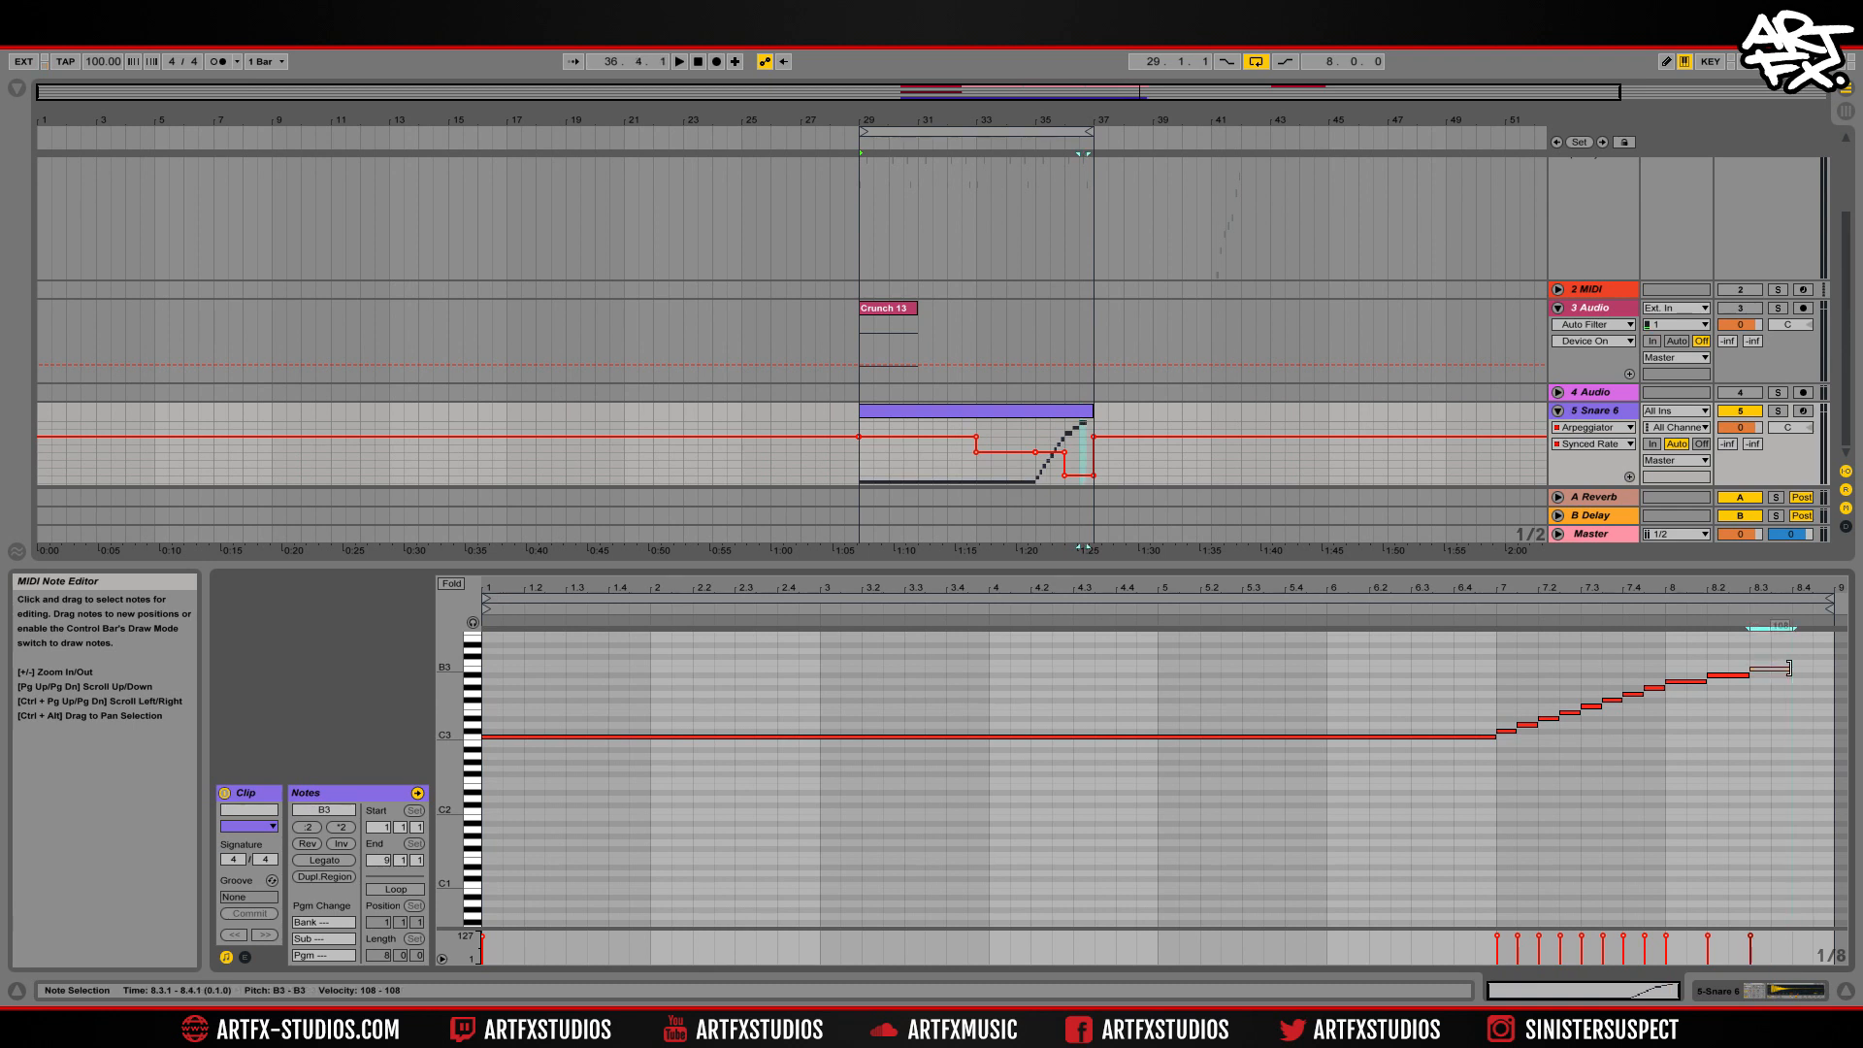
Place the start marker at bar 29 on the 1 Operator track and open the Uhbik-A plug-in window from its device chain.
left_click(1037, 425)
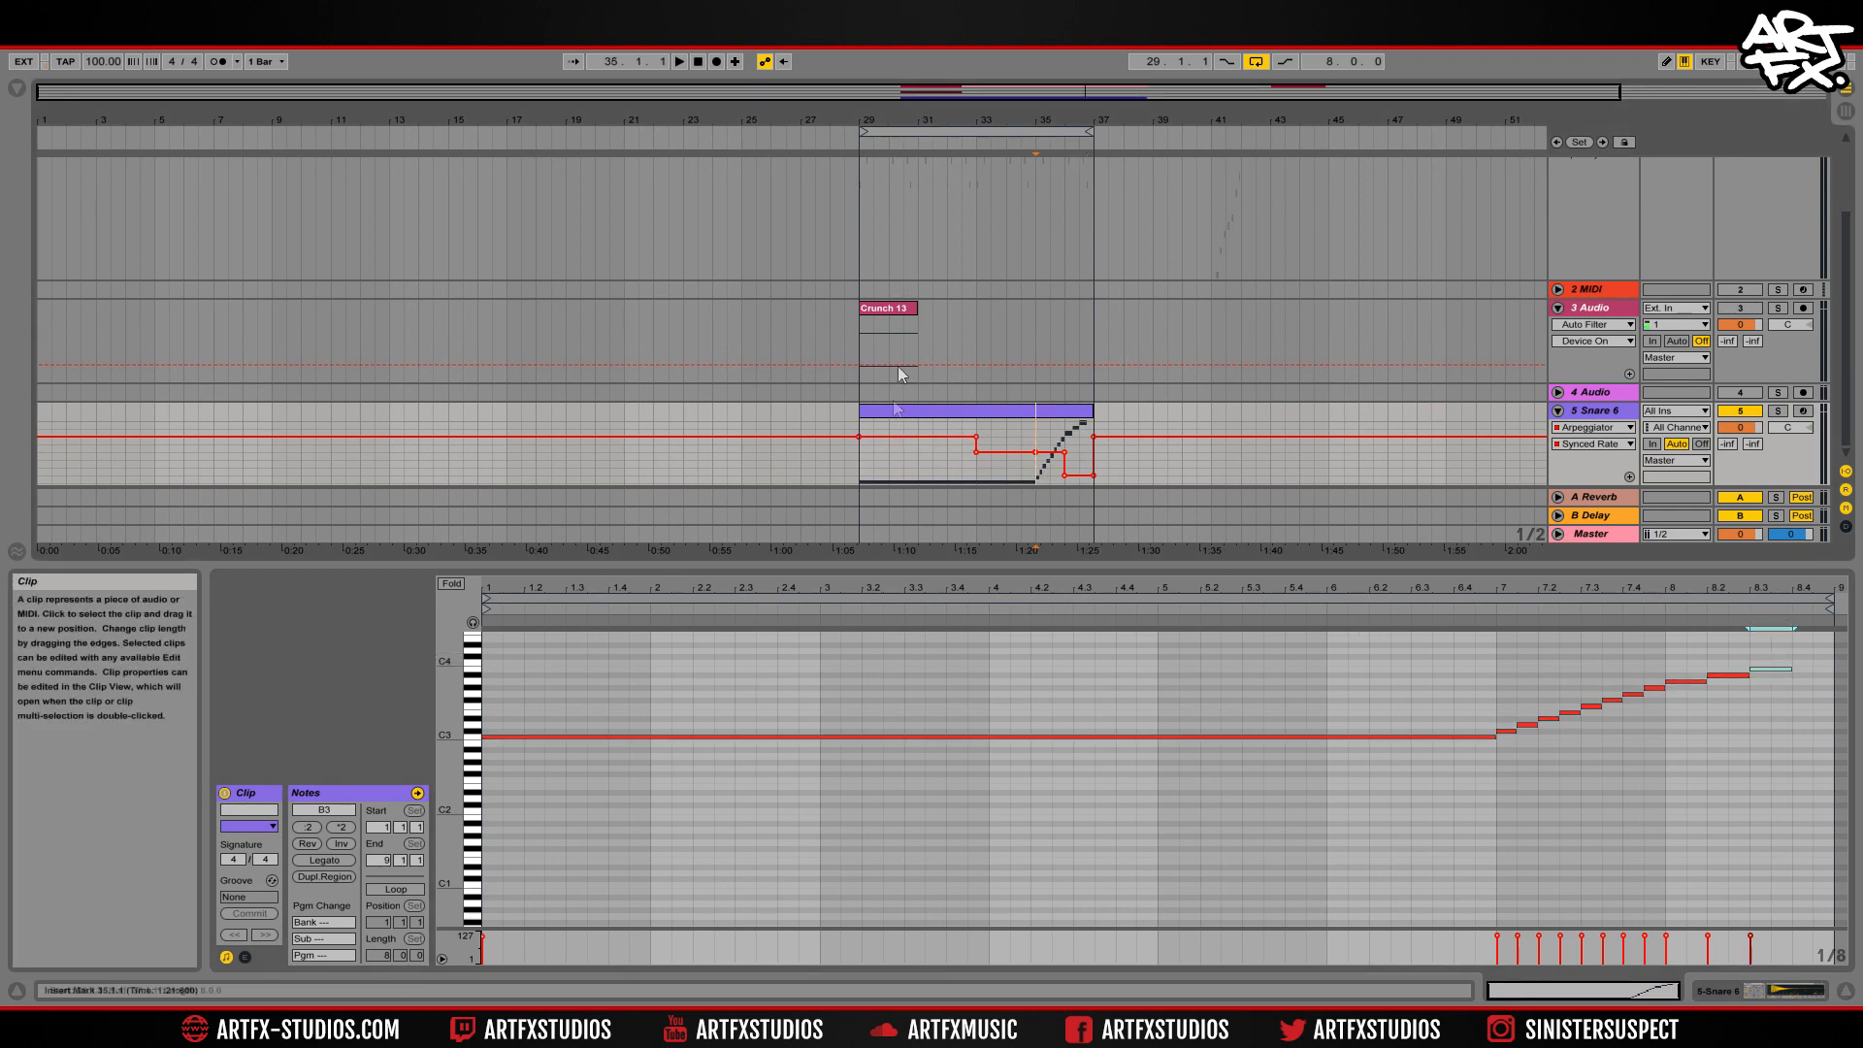
left_click(861, 200)
key("shift+Tab")
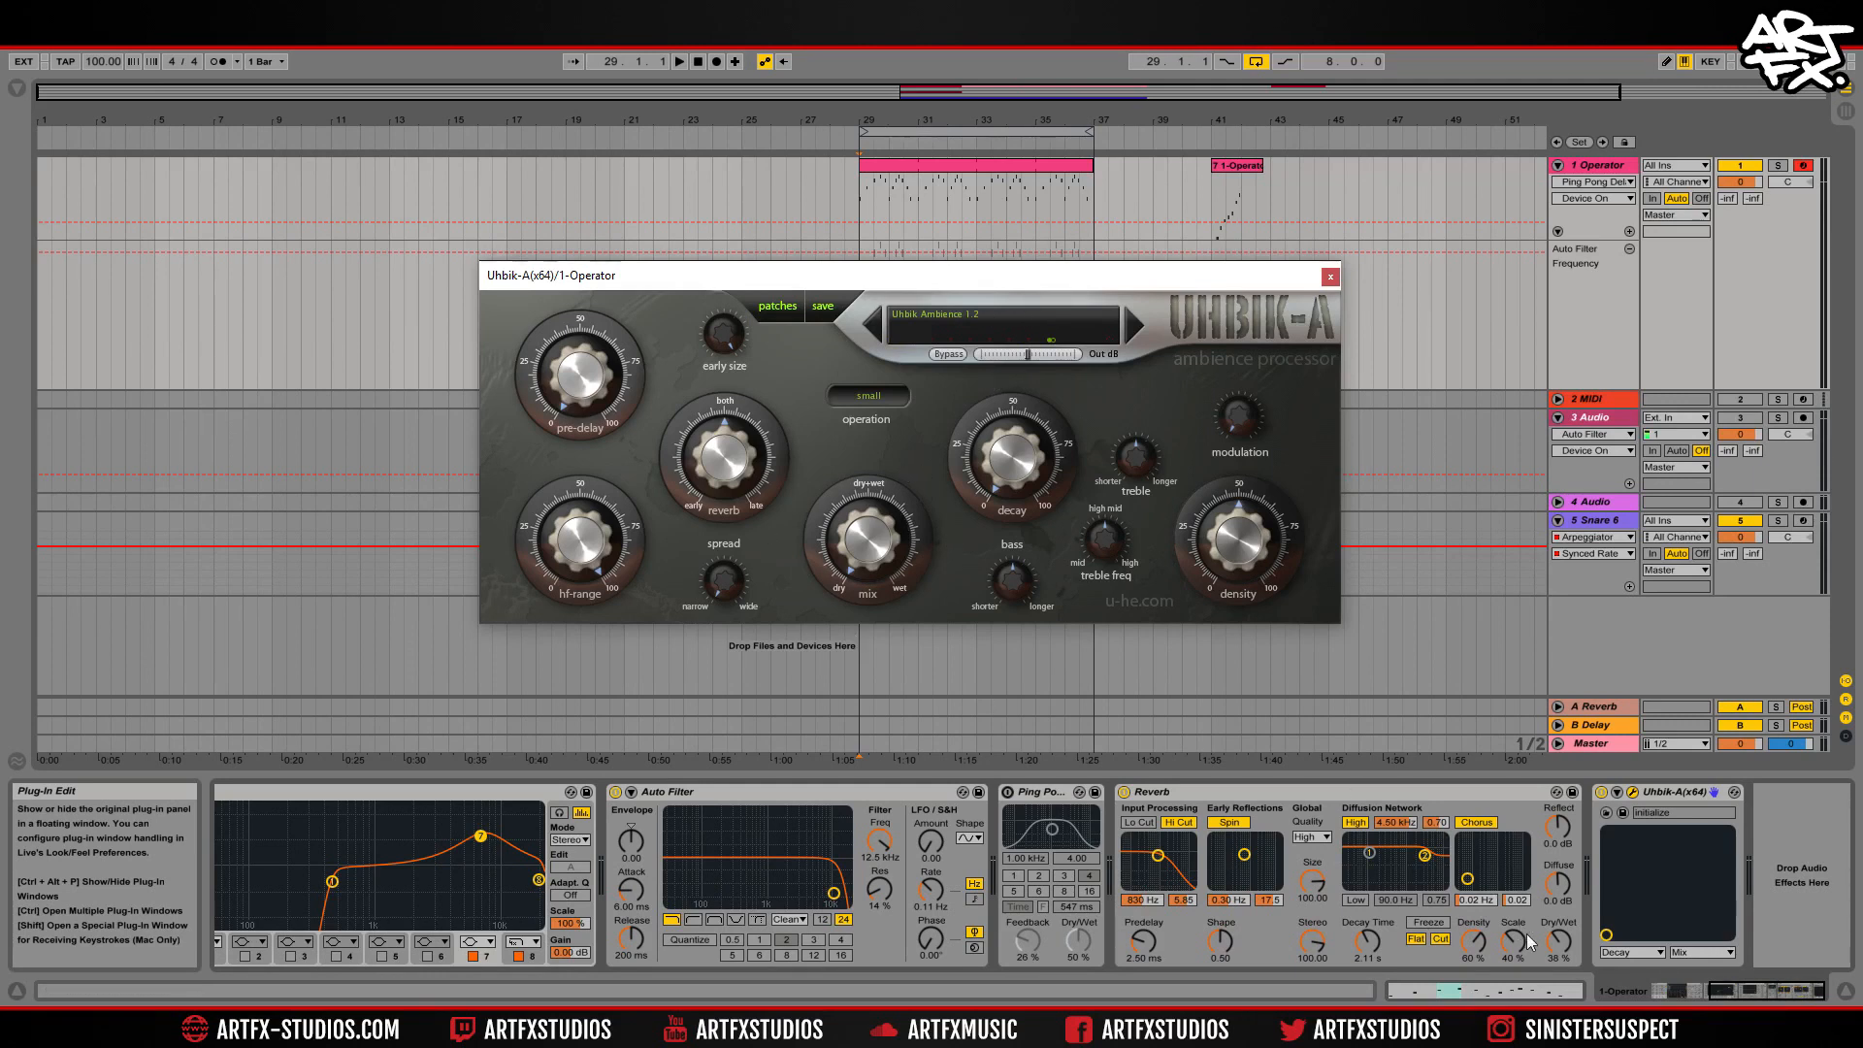
Assign Decay to the horizontal axis and Mix to the vertical axis of Uhbik-A's X-Y control.
left_click(1634, 953)
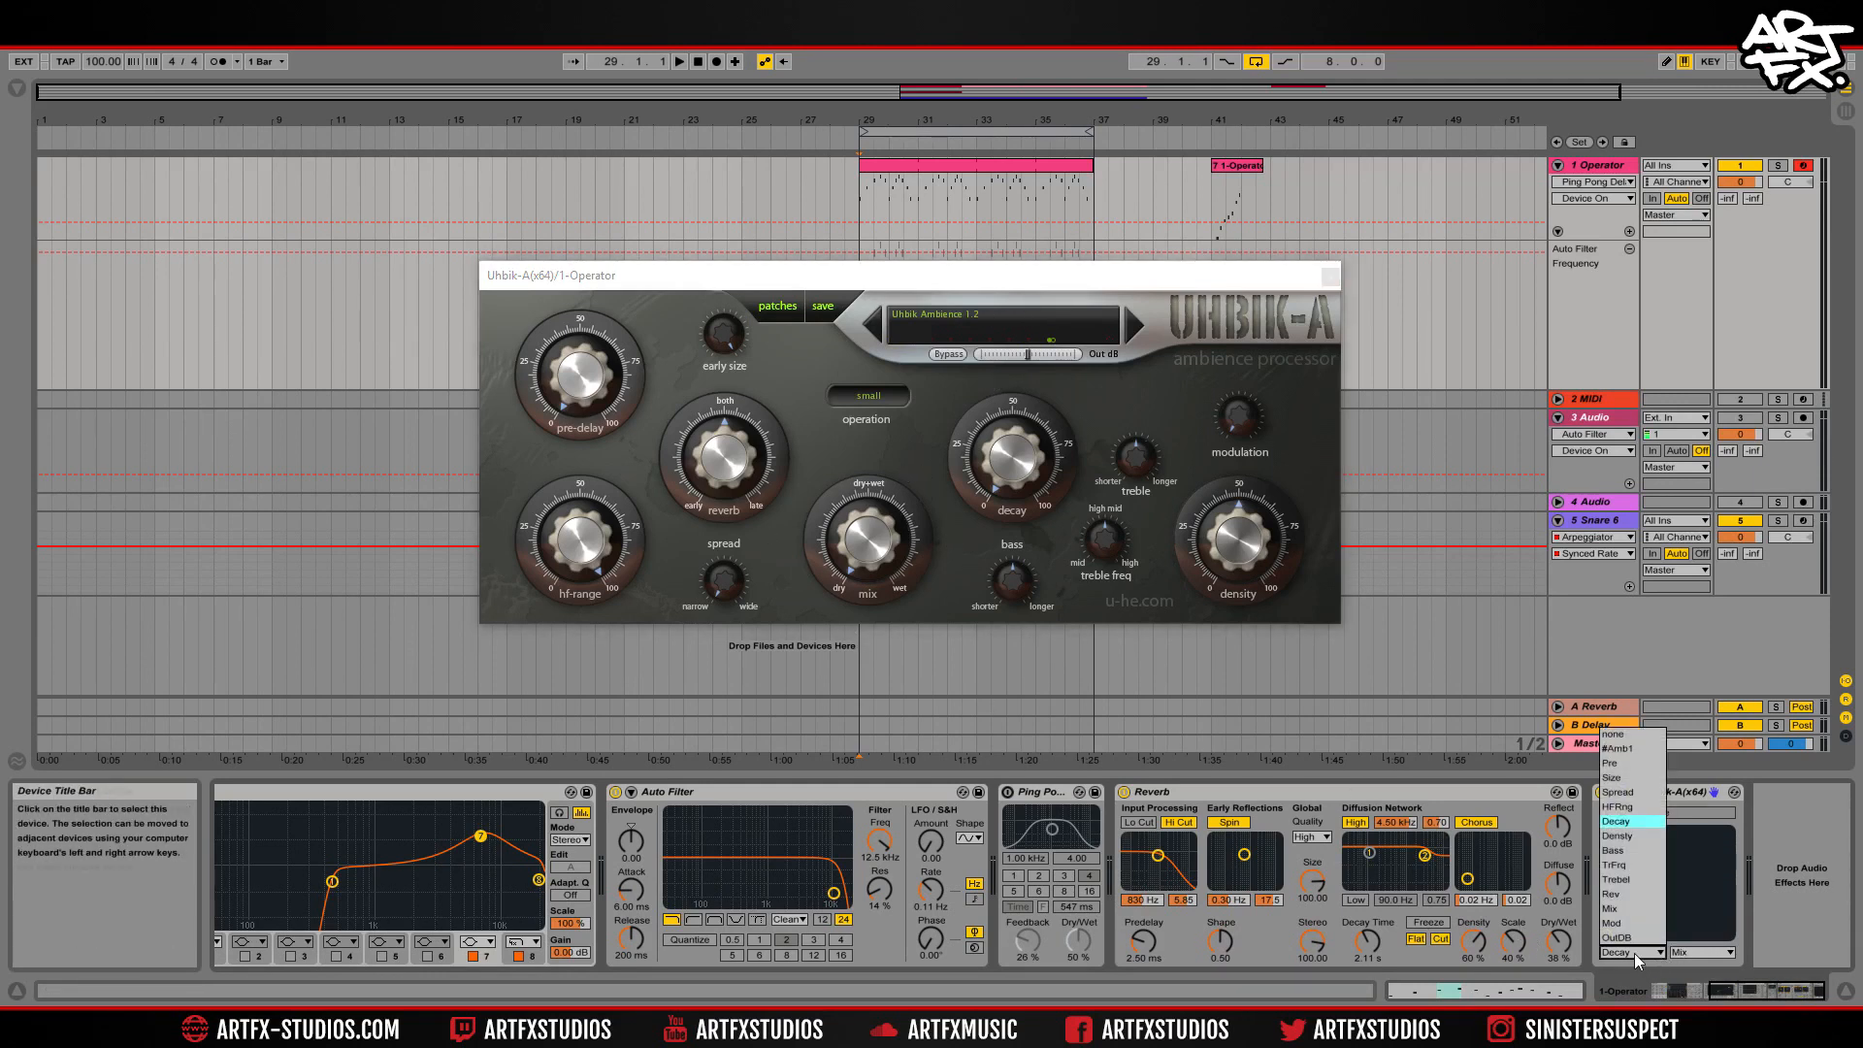
left_click(1636, 823)
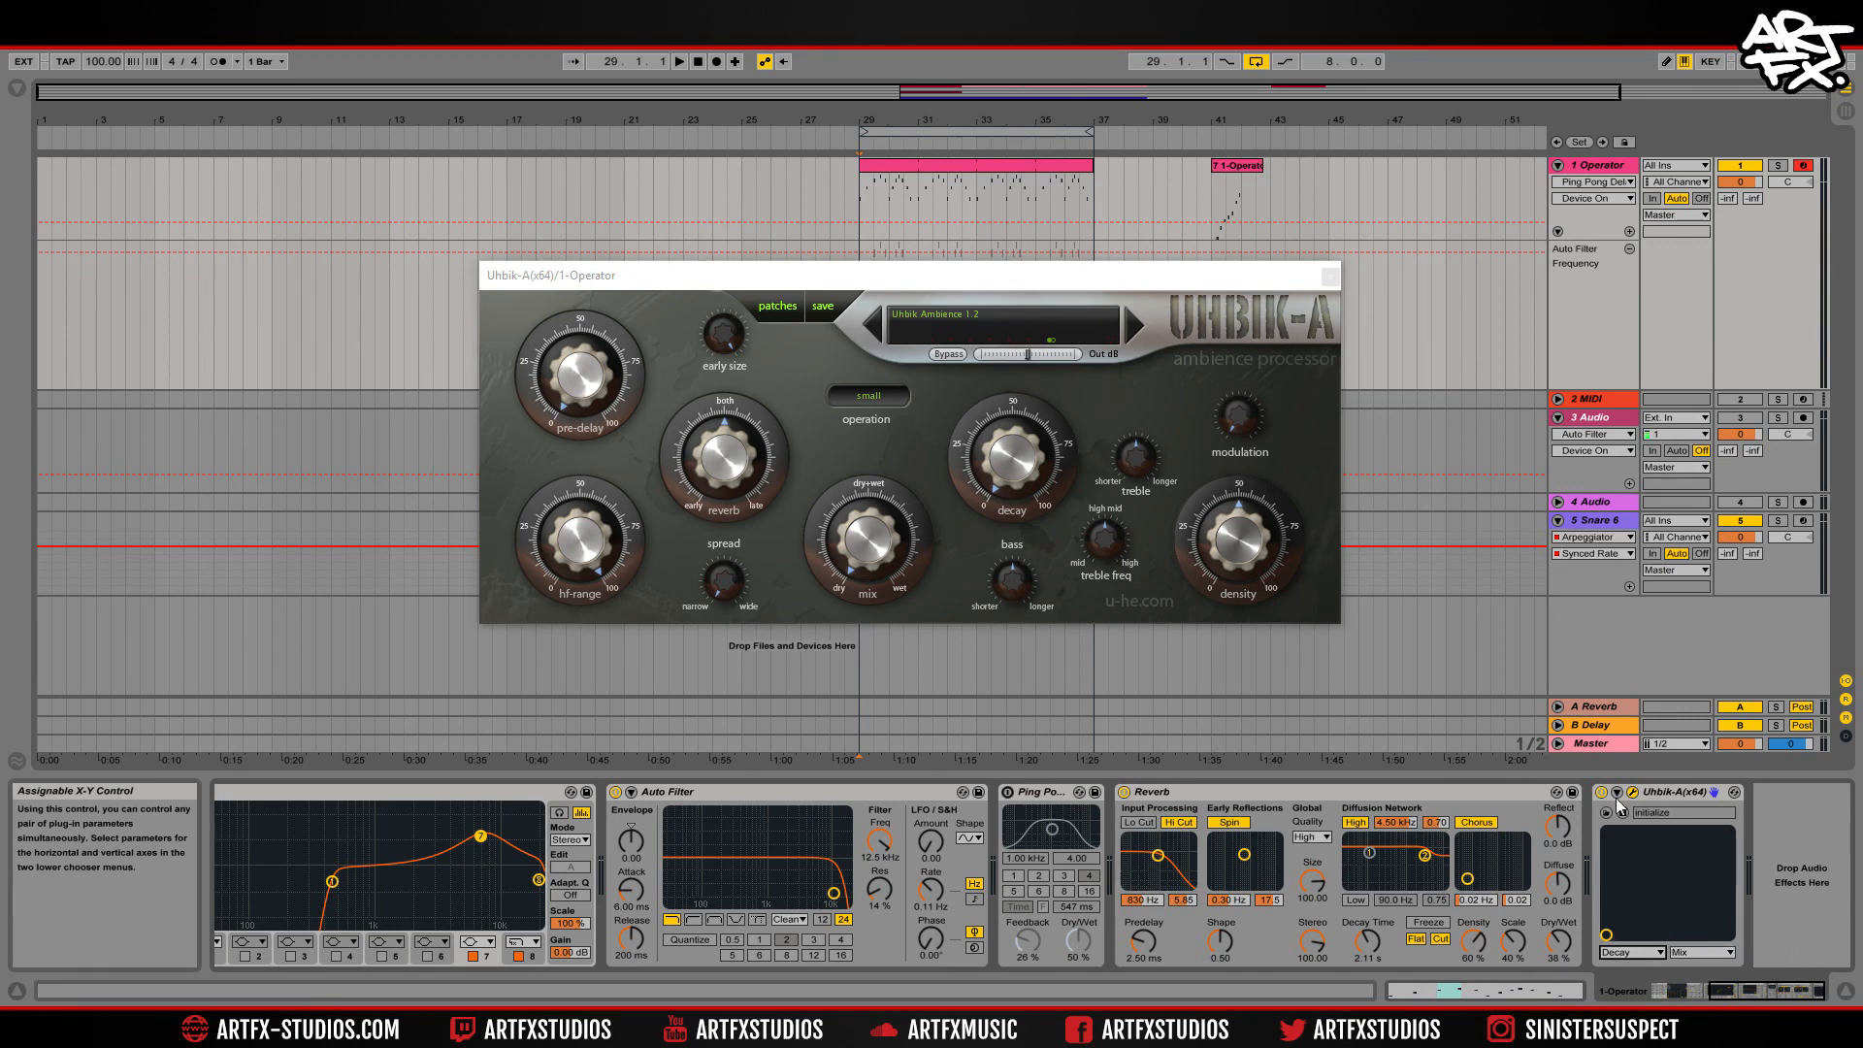
left_click(1713, 952)
left_click(1698, 908)
Play the loop from bar 29 while moving Uhbik-A's X-Y point to high decay at minimum mix.
mouse_move(1610, 939)
left_mouse_down()
mouse_move(1676, 886)
mouse_move(1668, 902)
mouse_move(1679, 832)
mouse_move(1626, 832)
mouse_move(1607, 934)
left_mouse_up()
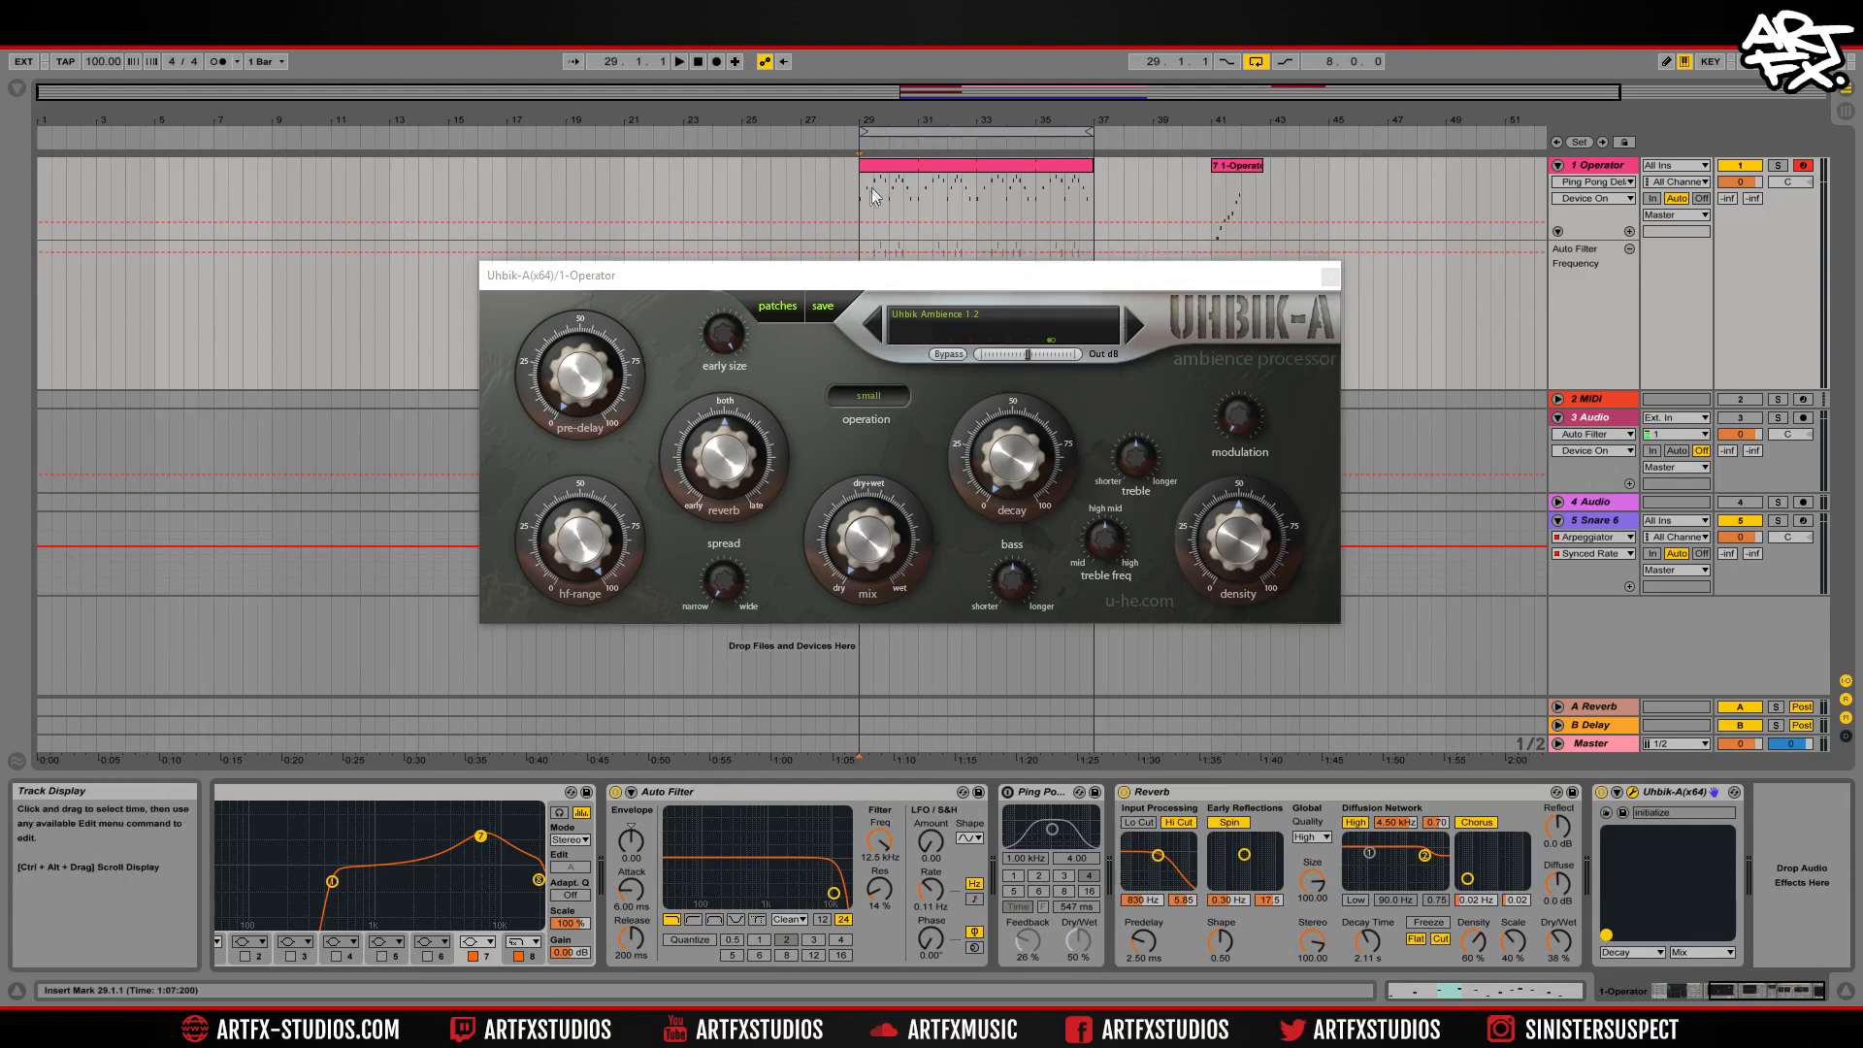
key("space")
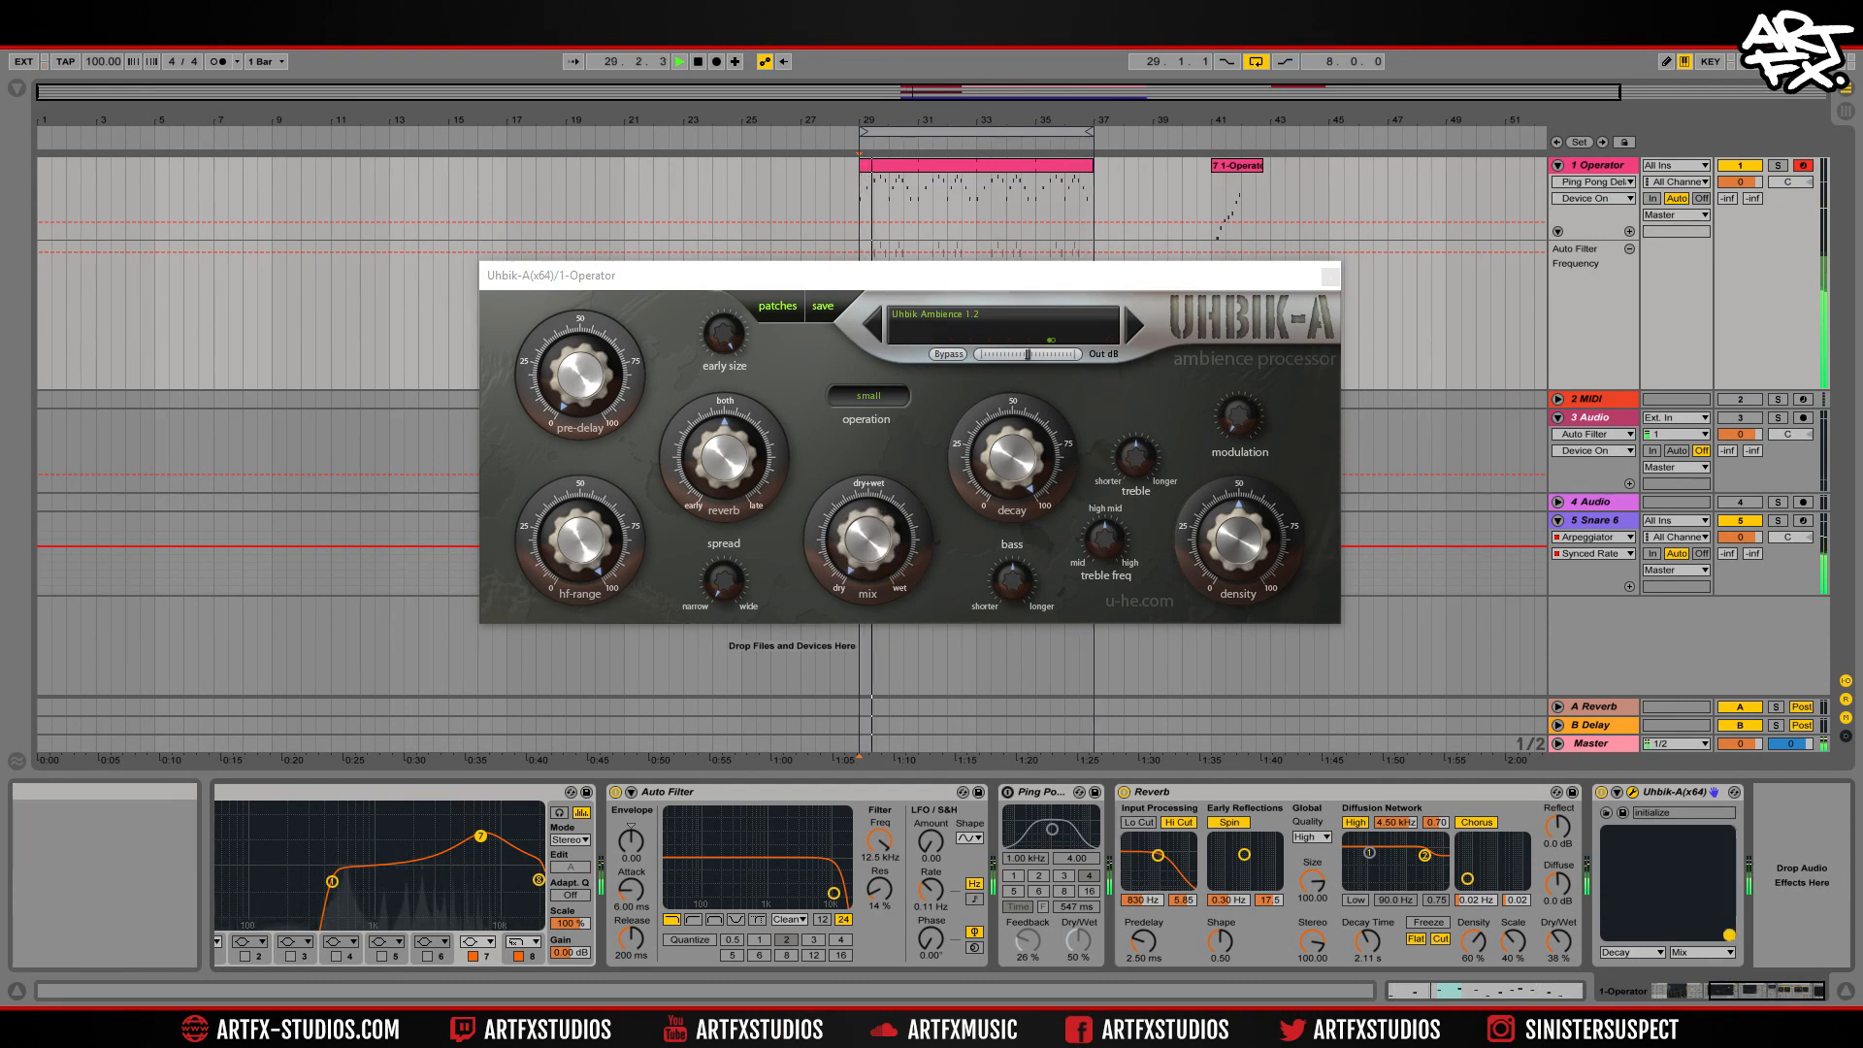
key("space")
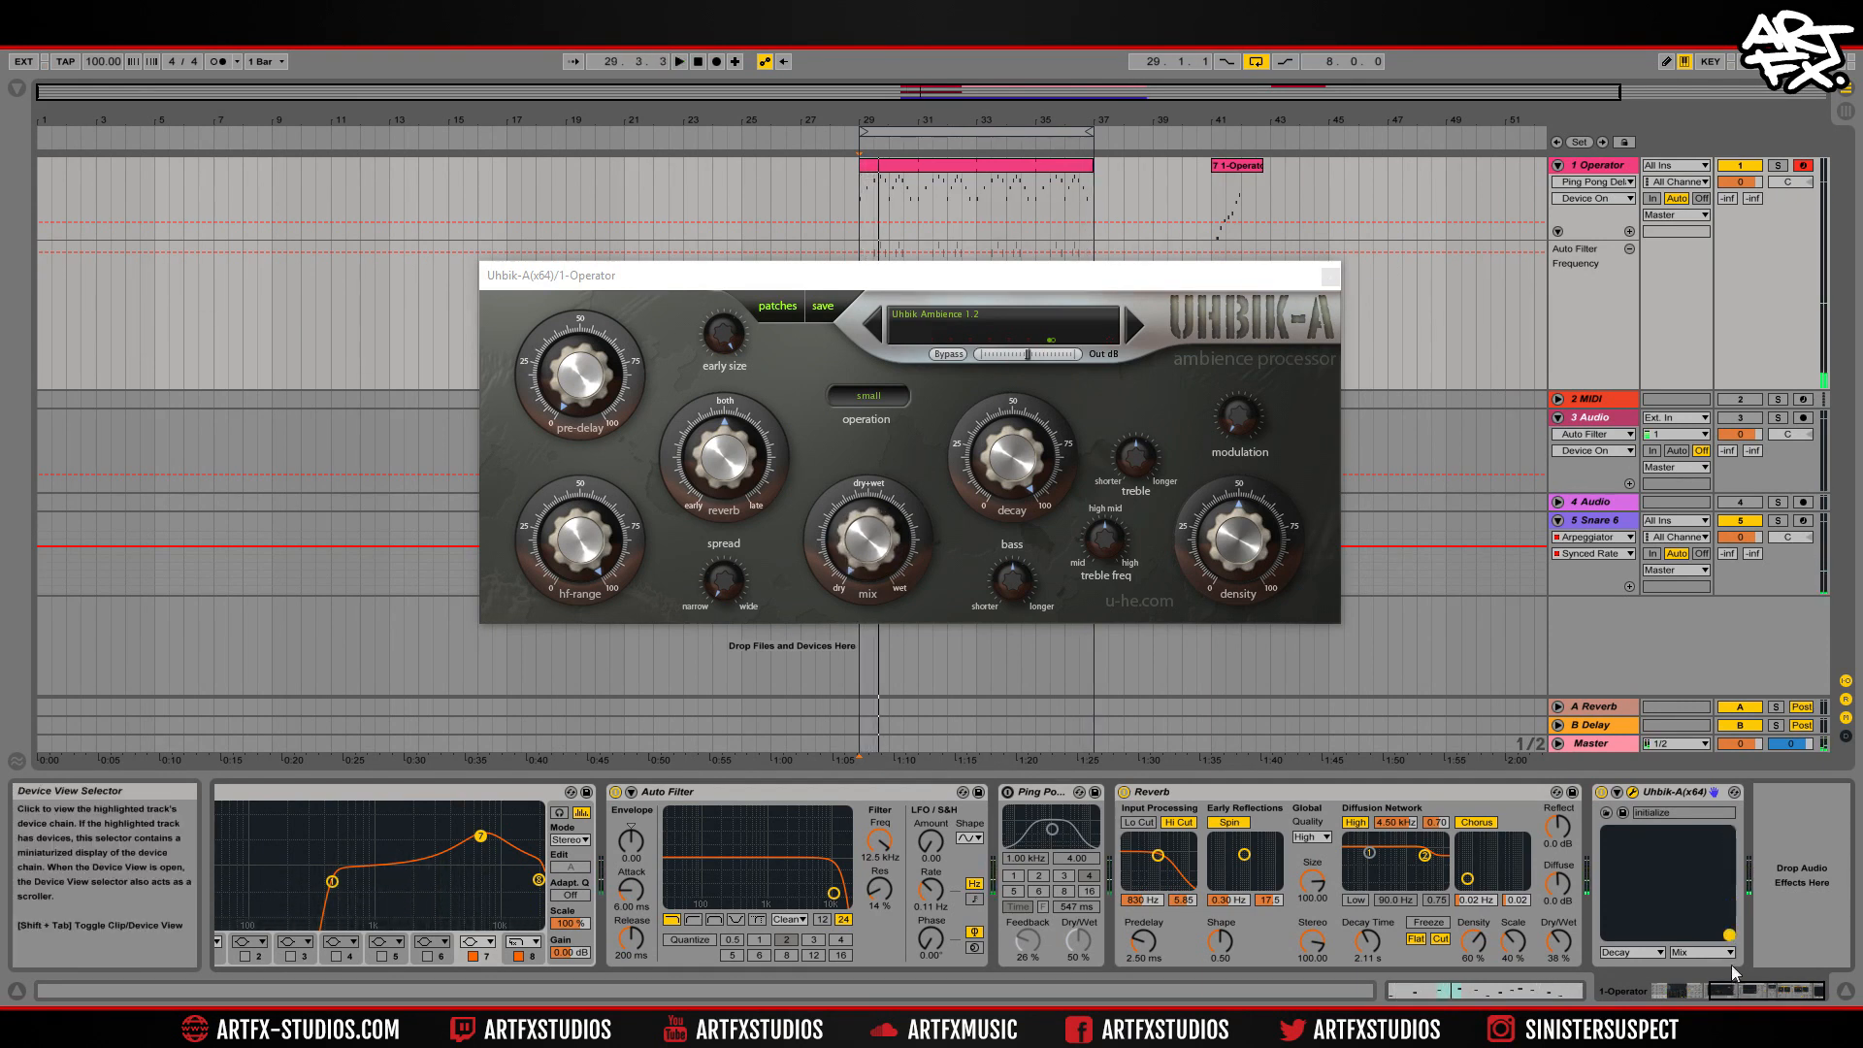